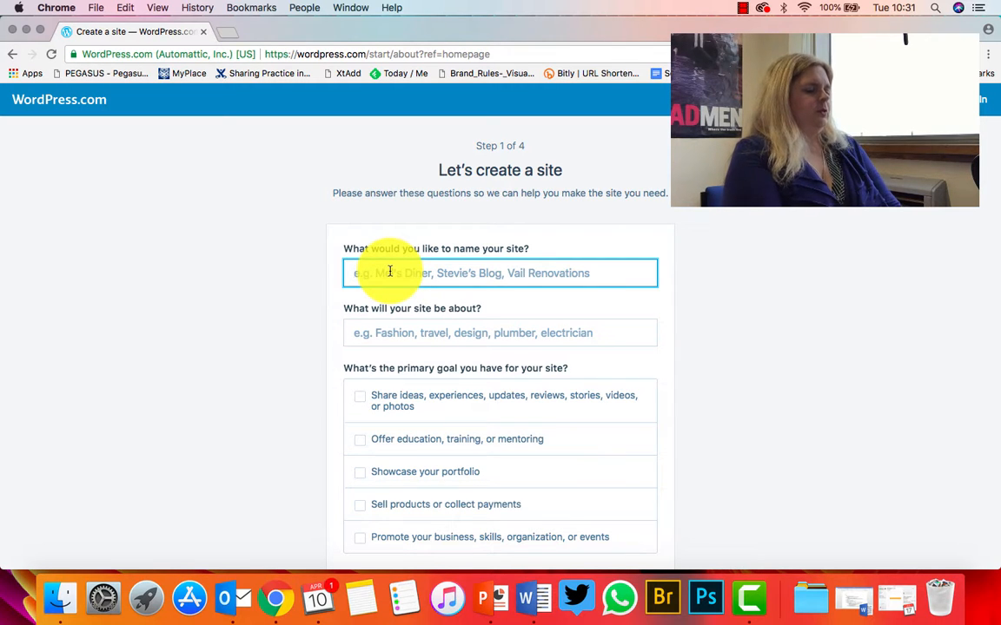
Name the new site with the owner's first name in possessive form followed by "professional website"
{"action": "type", "text": "Da"}
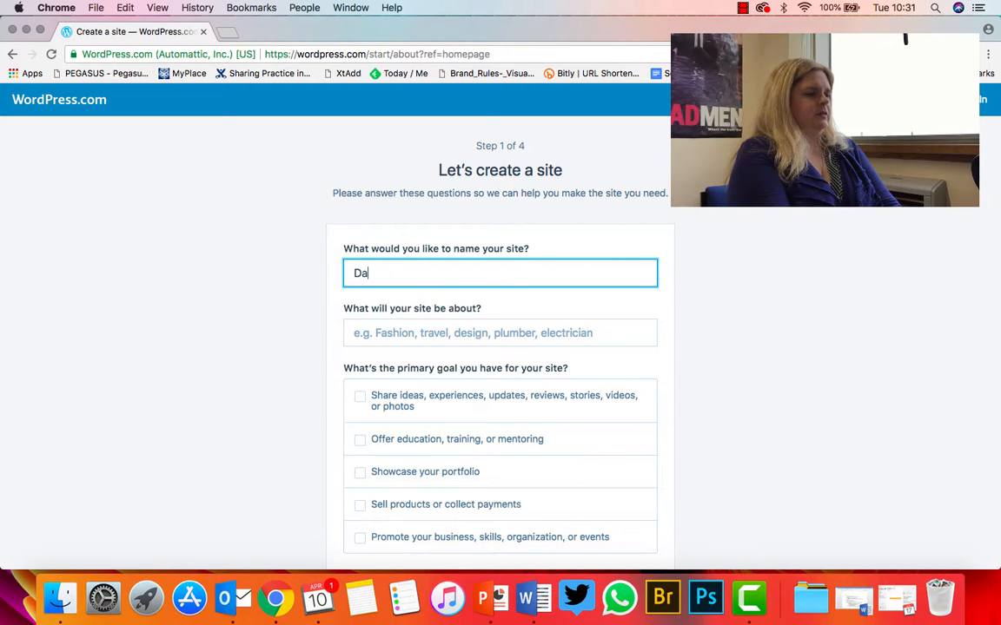
{"action": "key", "text": "BackSpace"}
{"action": "type", "text": "iane'"}
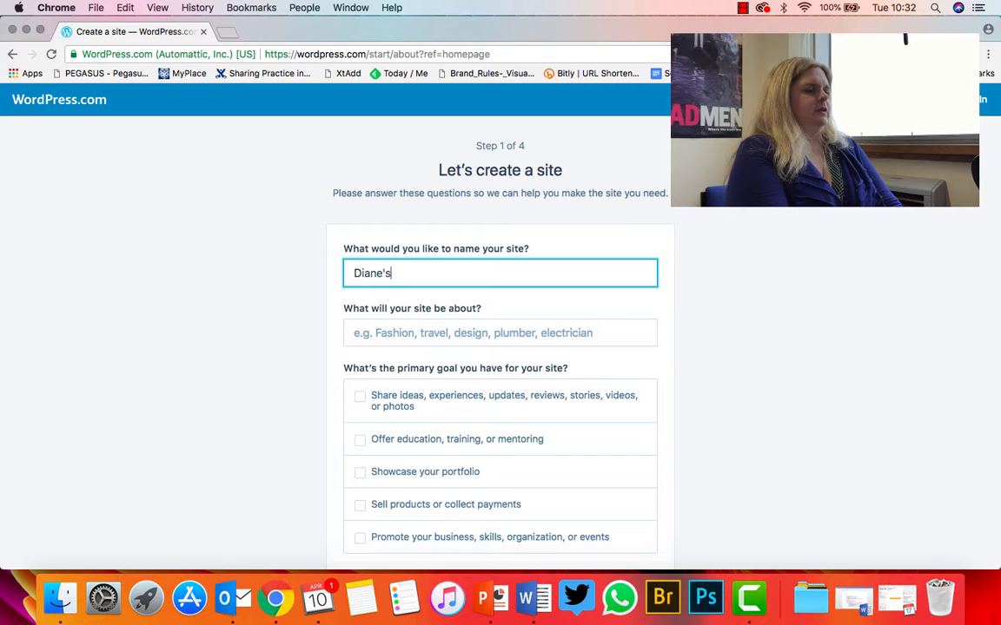
{"action": "type", "text": "s sit"}
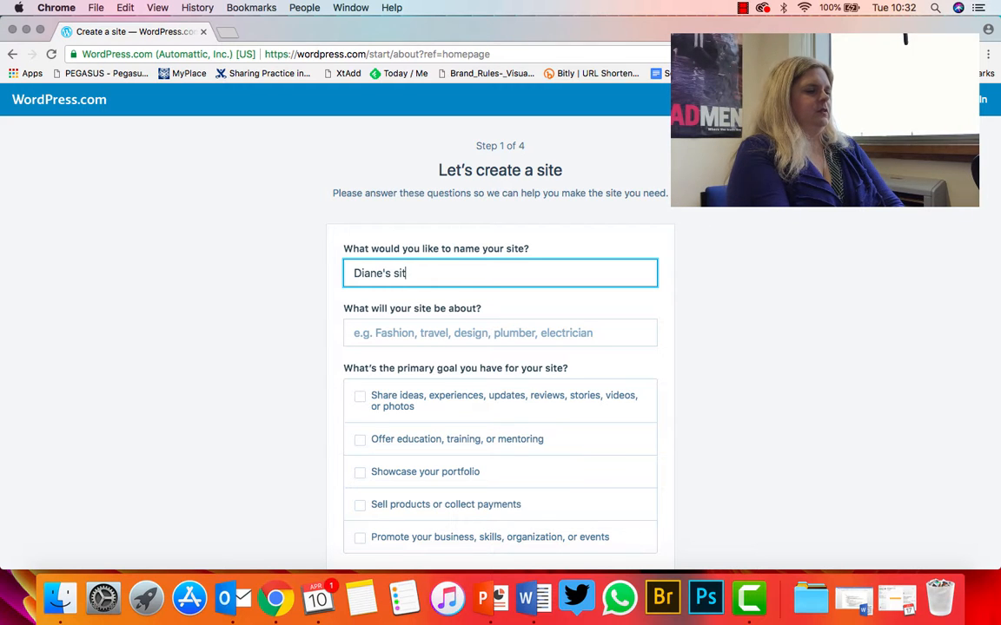
{"action": "key", "text": "BackSpace"}
{"action": "key", "text": "BackSpace"}
{"action": "key", "text": "BackSpace"}
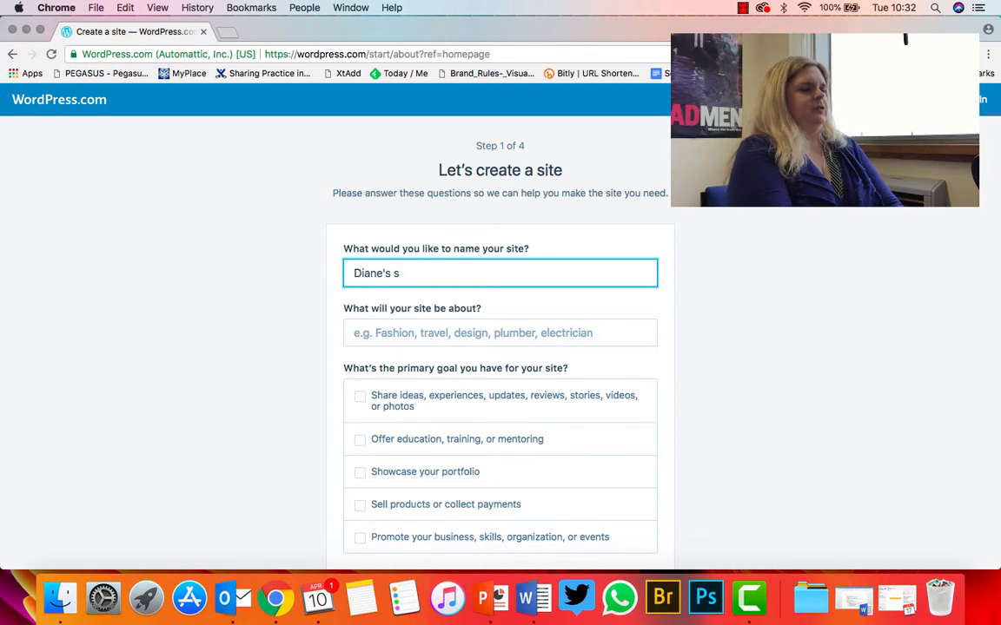
{"action": "type", "text": "professiona"}
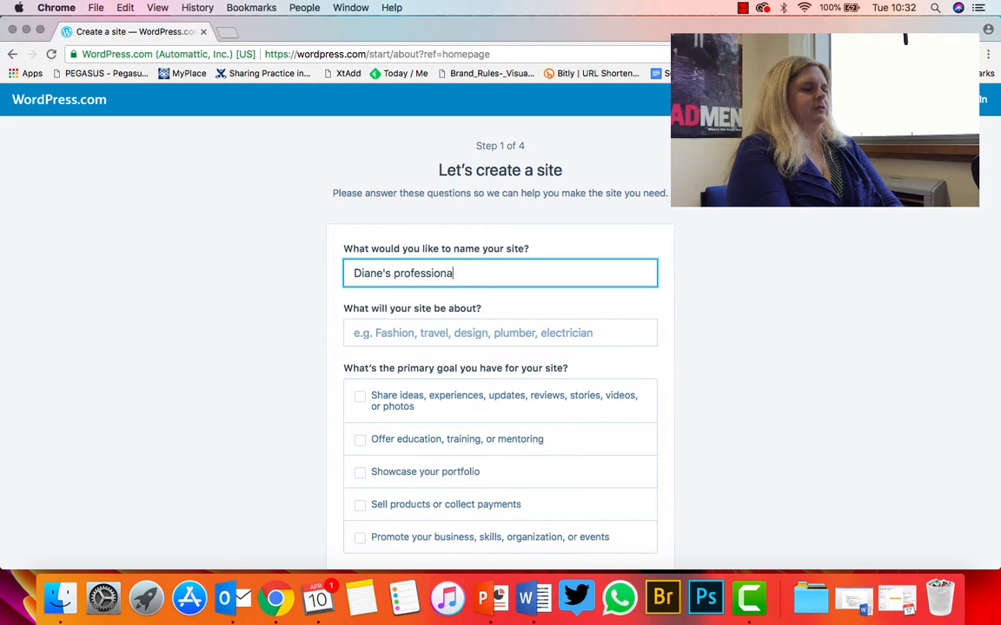
{"action": "type", "text": "l sebsite"}
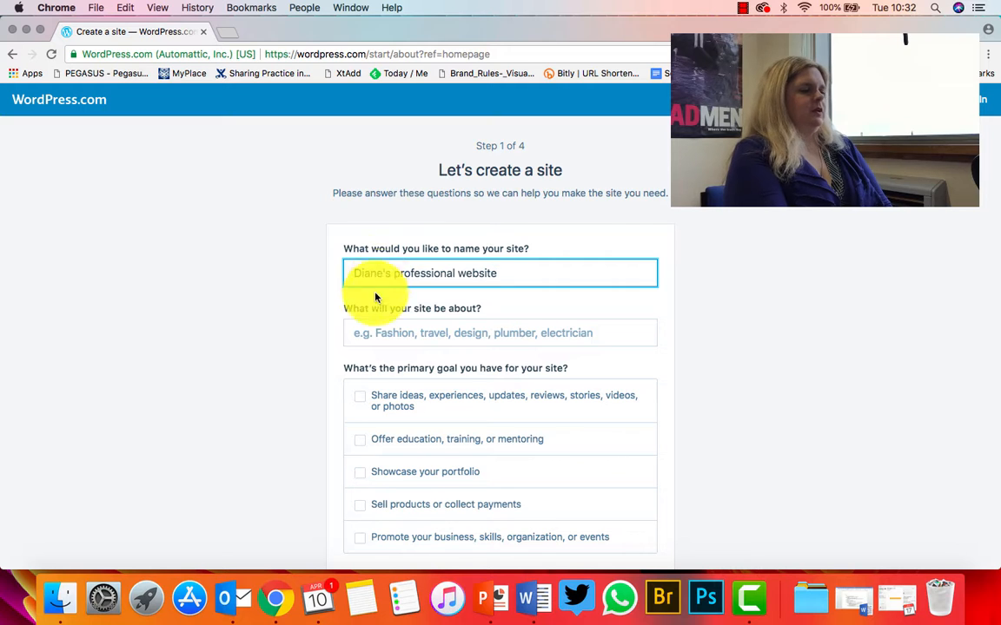
Set what the site will be about to the suggested topic "Academic research"
{"action": "left_click", "coordinate": [403, 329]}
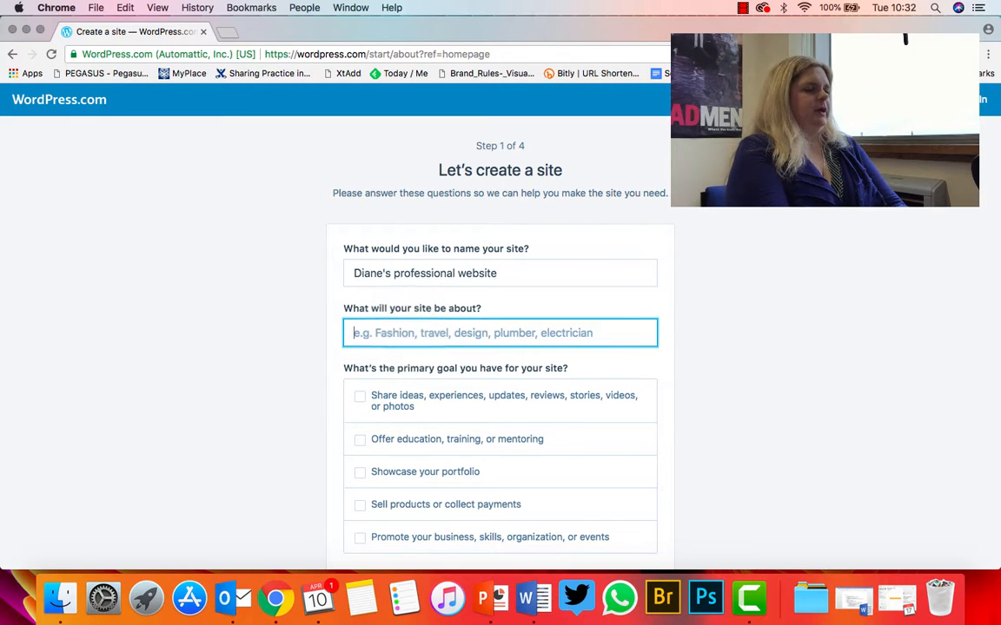
{"action": "type", "text": "Research"}
{"action": "key", "text": "BackSpace"}
{"action": "key", "text": "BackSpace"}
{"action": "key", "text": "BackSpace"}
{"action": "key", "text": "BackSpace"}
{"action": "key", "text": "BackSpace"}
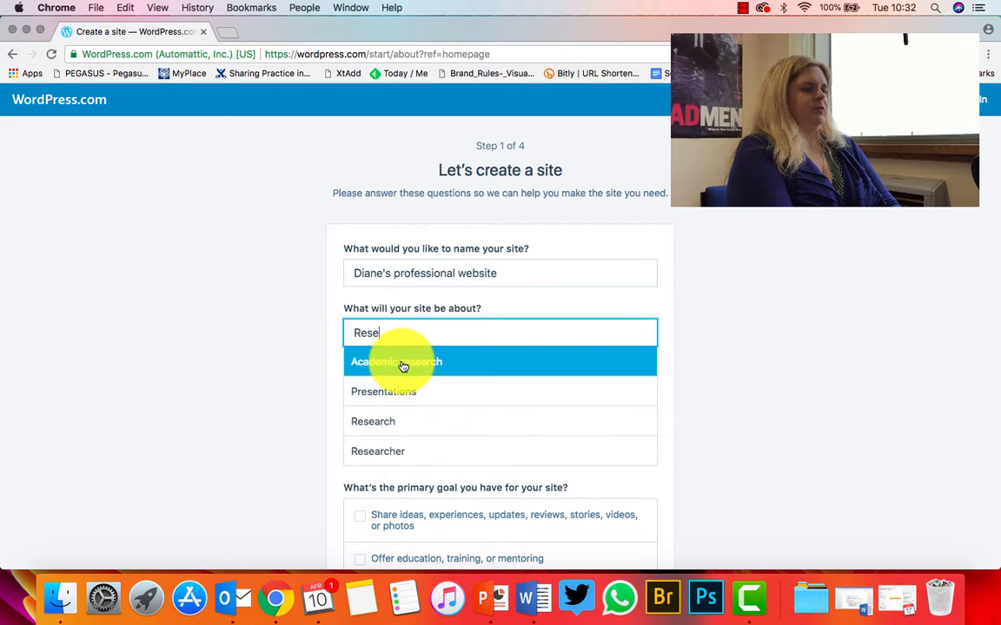
{"action": "left_click", "coordinate": [403, 367]}
{"action": "left_click", "coordinate": [293, 413]}
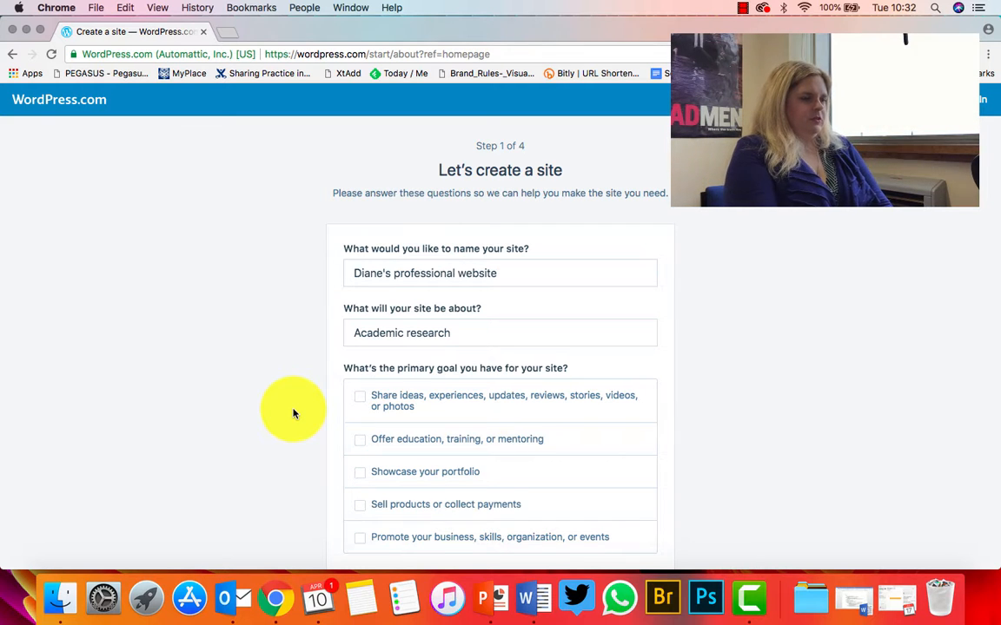
Choose the idea-sharing, education and business or skills promotion goals, and submit the form with a website comfort level of 1
{"action": "left_click", "coordinate": [364, 404]}
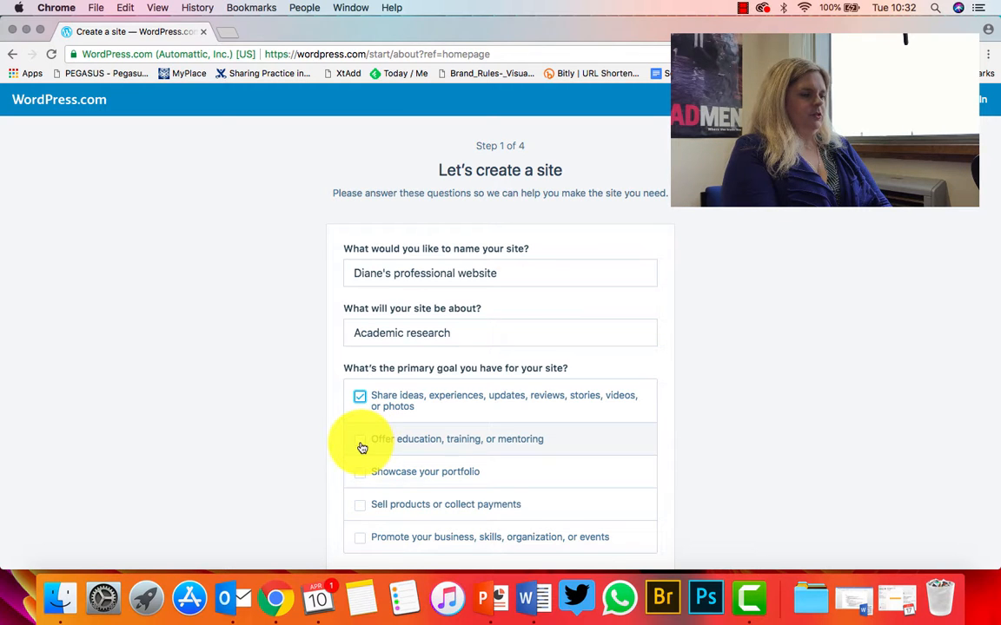
{"action": "left_click", "coordinate": [361, 443]}
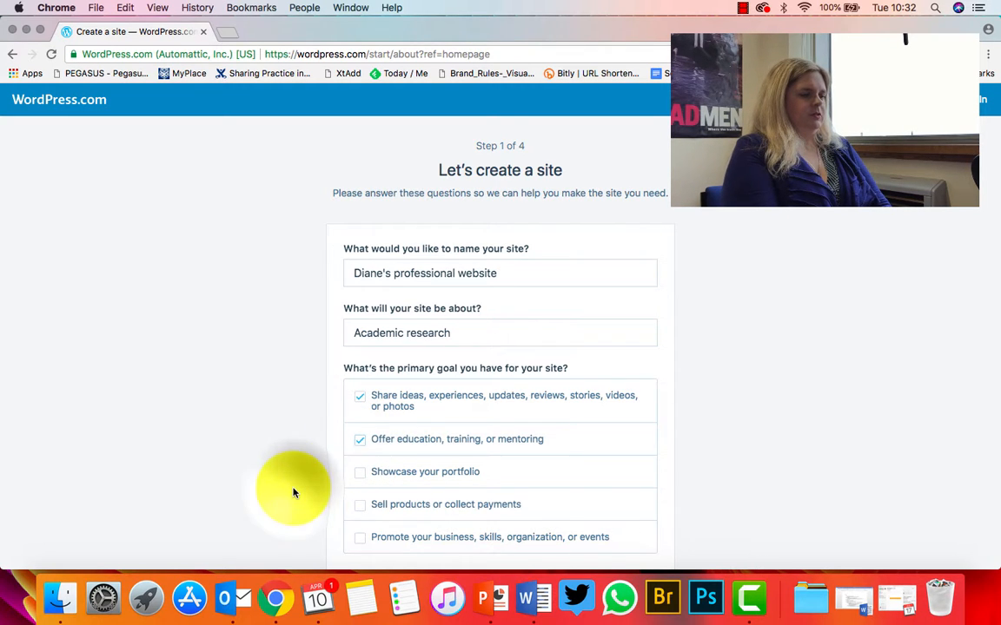
{"action": "scroll", "coordinate": [293, 489], "scroll_direction": "down", "scroll_amount": 3}
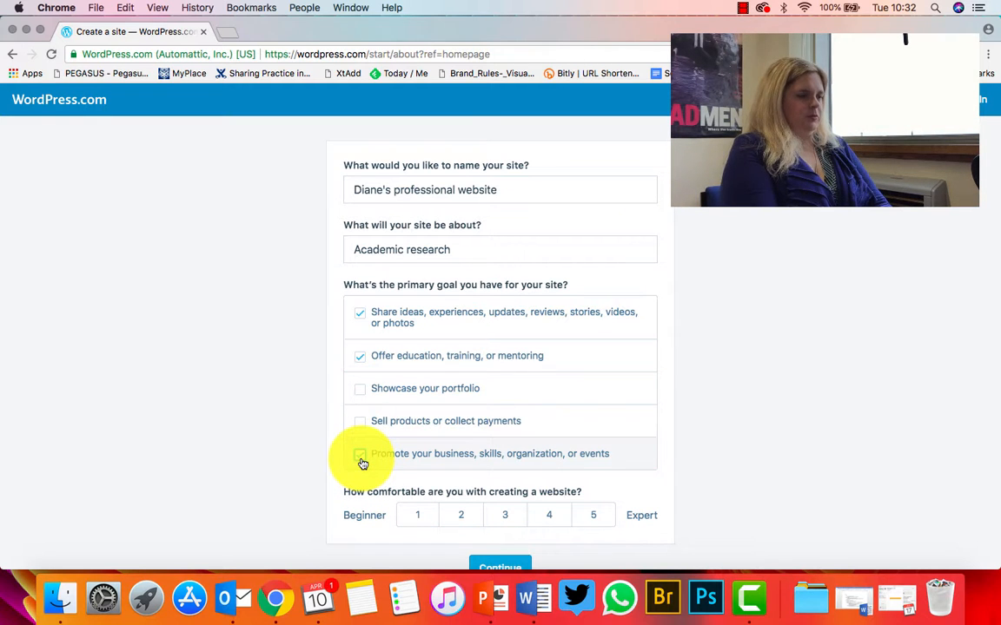
{"action": "left_click", "coordinate": [362, 462]}
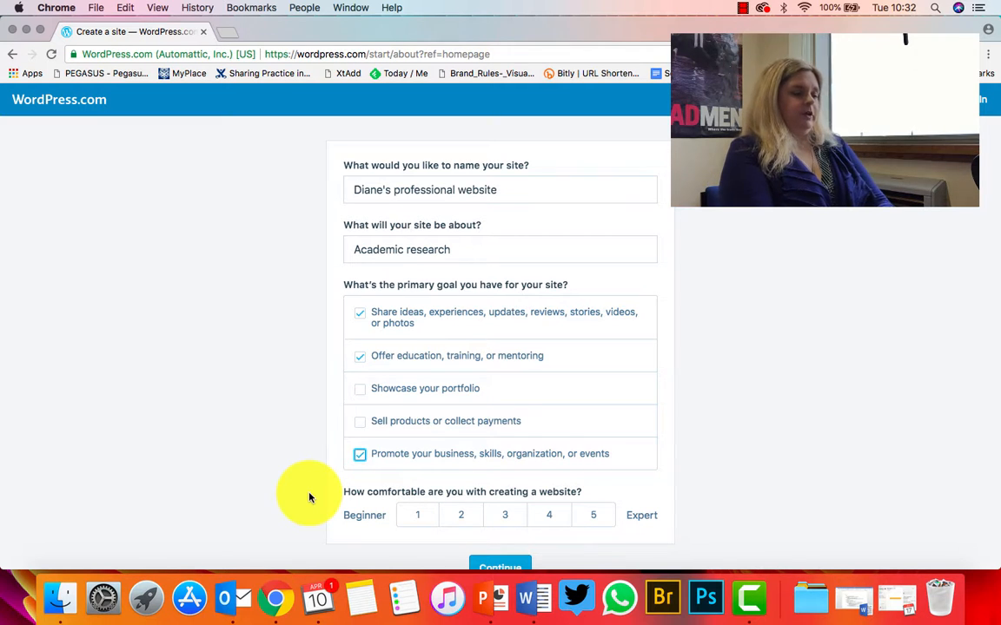
{"action": "left_click", "coordinate": [416, 519]}
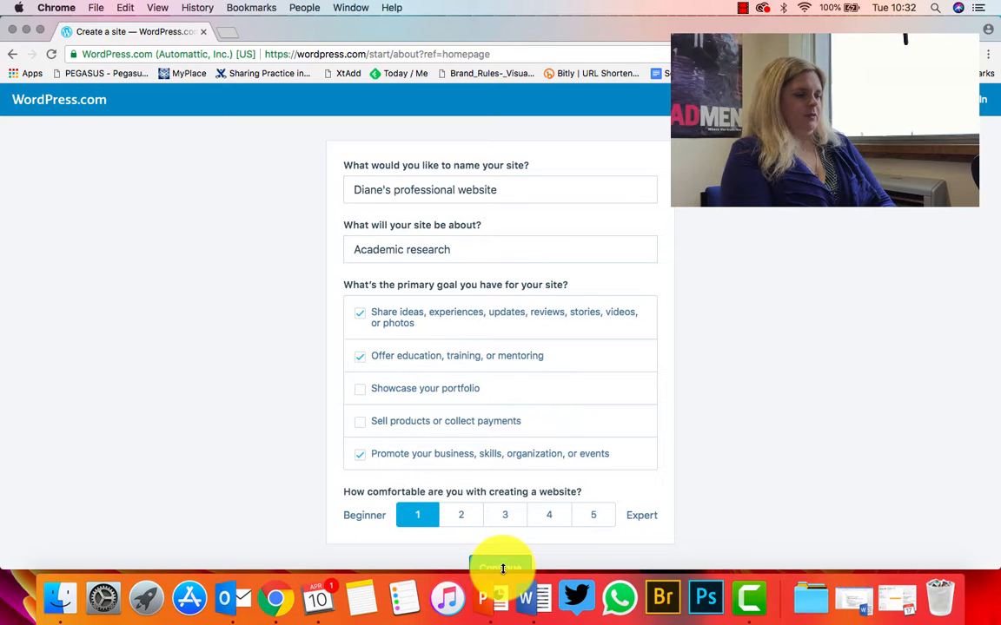
{"action": "left_click", "coordinate": [502, 567]}
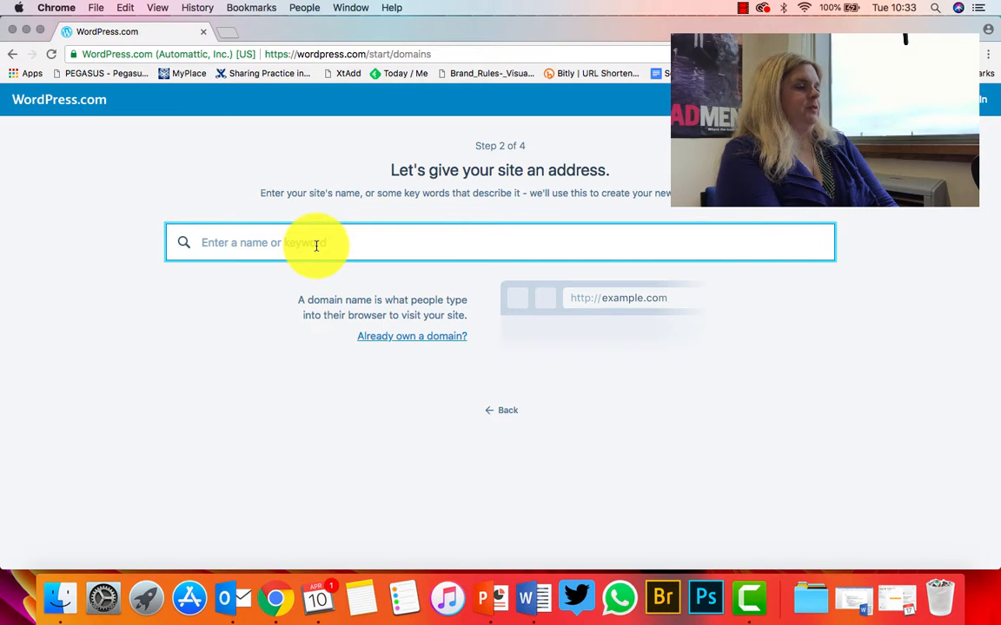
Choose the free wordpress.com address made of the owner's first name plus "atstrathclyde", and start with the Free plan
{"action": "type", "text": "dian"}
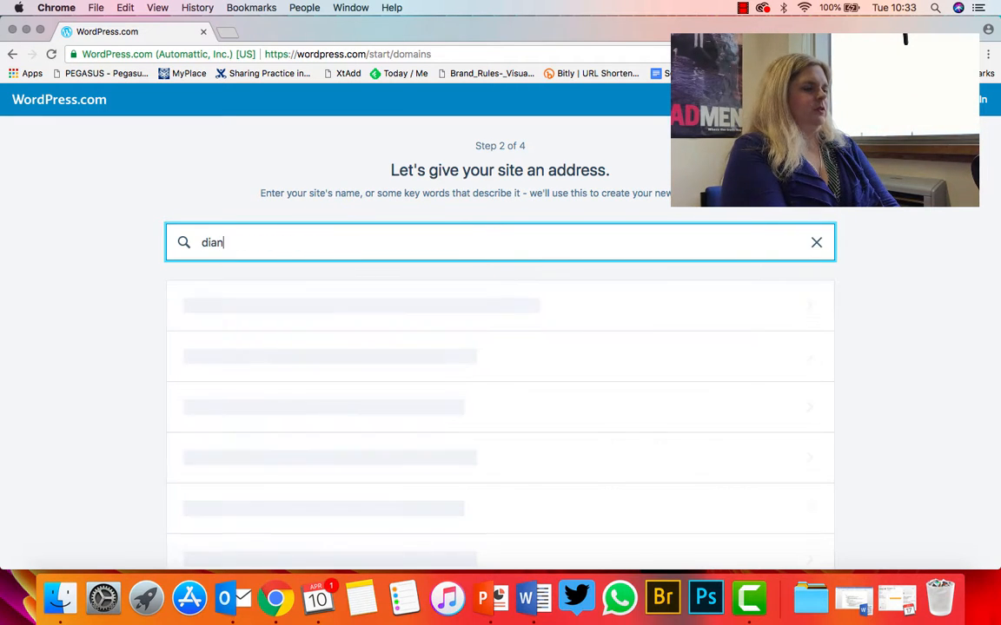
{"action": "type", "text": "eatstrathclyde"}
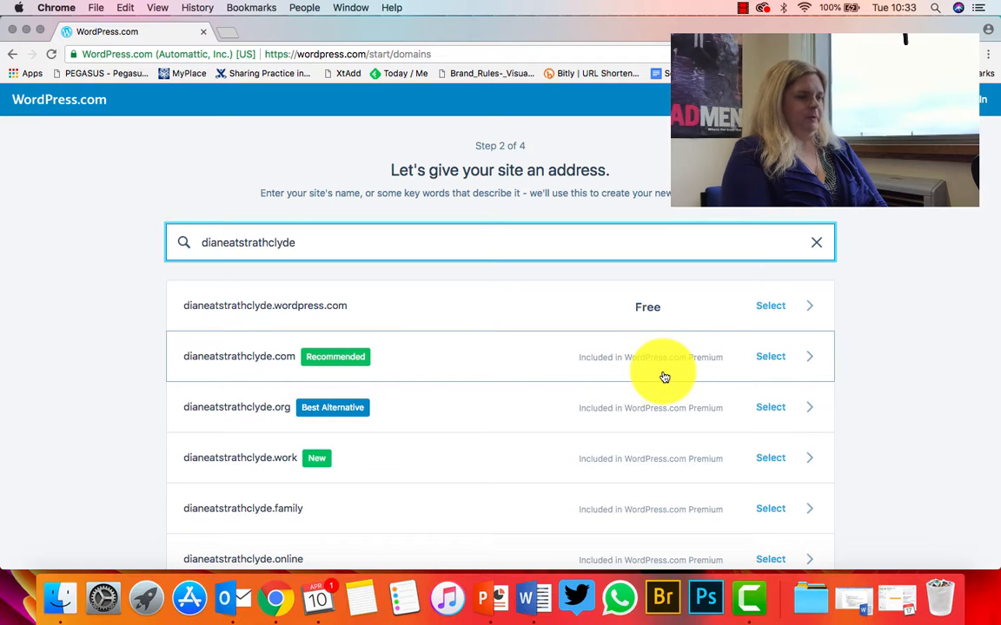
{"action": "mouse_move", "coordinate": [593, 354]}
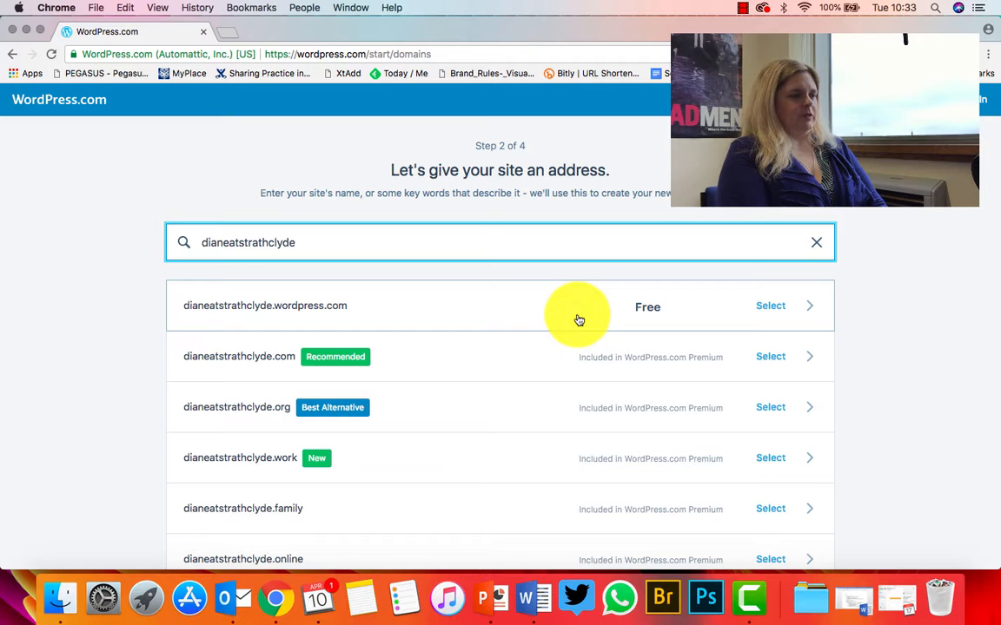
{"action": "left_click", "coordinate": [743, 308]}
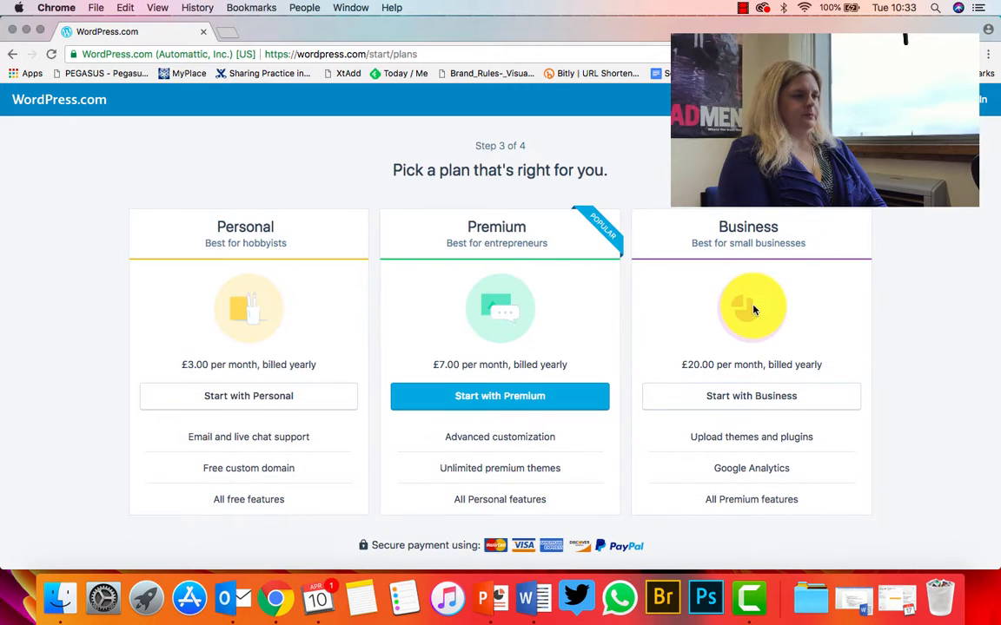
{"action": "scroll", "coordinate": [478, 499], "scroll_direction": "down", "scroll_amount": 2}
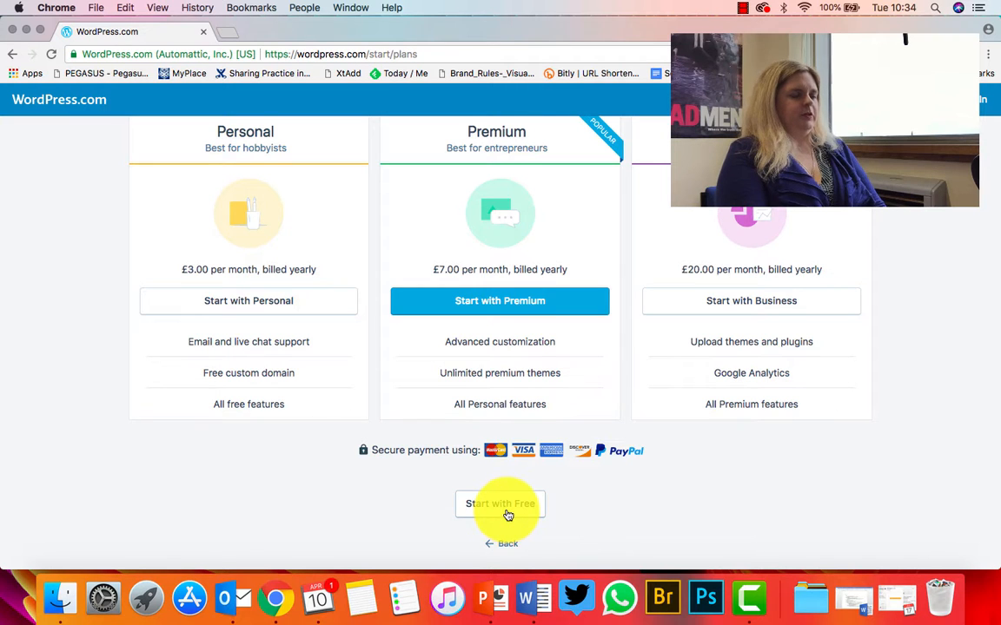
{"action": "left_click", "coordinate": [508, 516]}
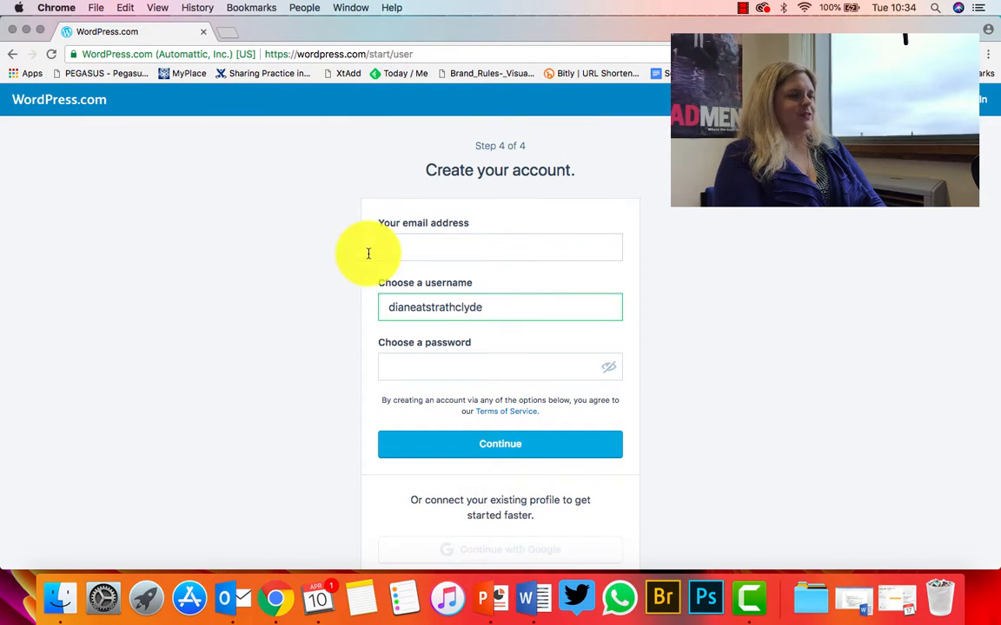
Enter the owner's email address for the new account, keeping the suggested username
{"action": "left_click", "coordinate": [436, 252]}
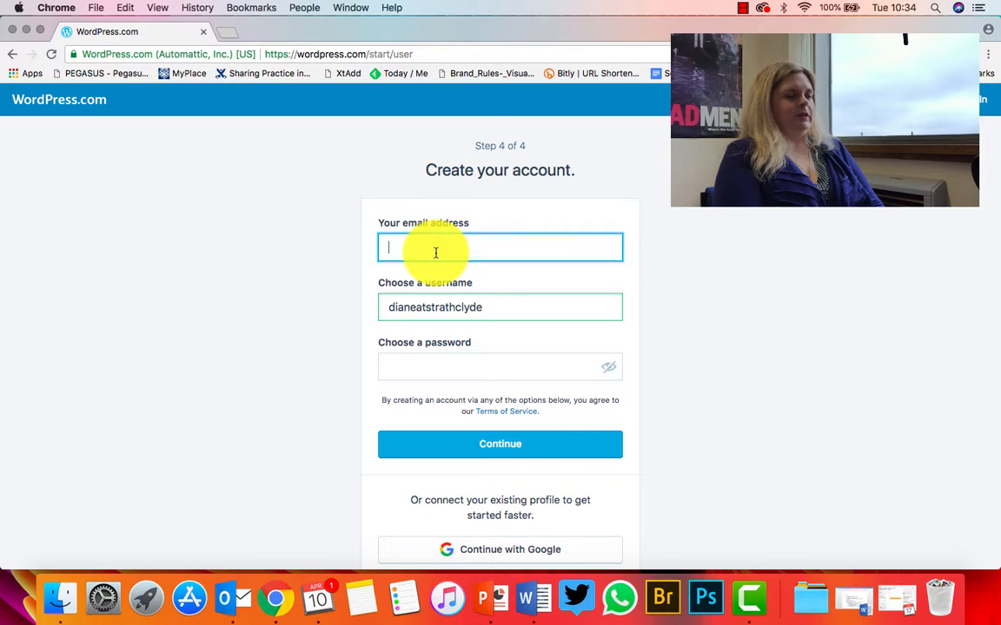
{"action": "type", "text": "di"}
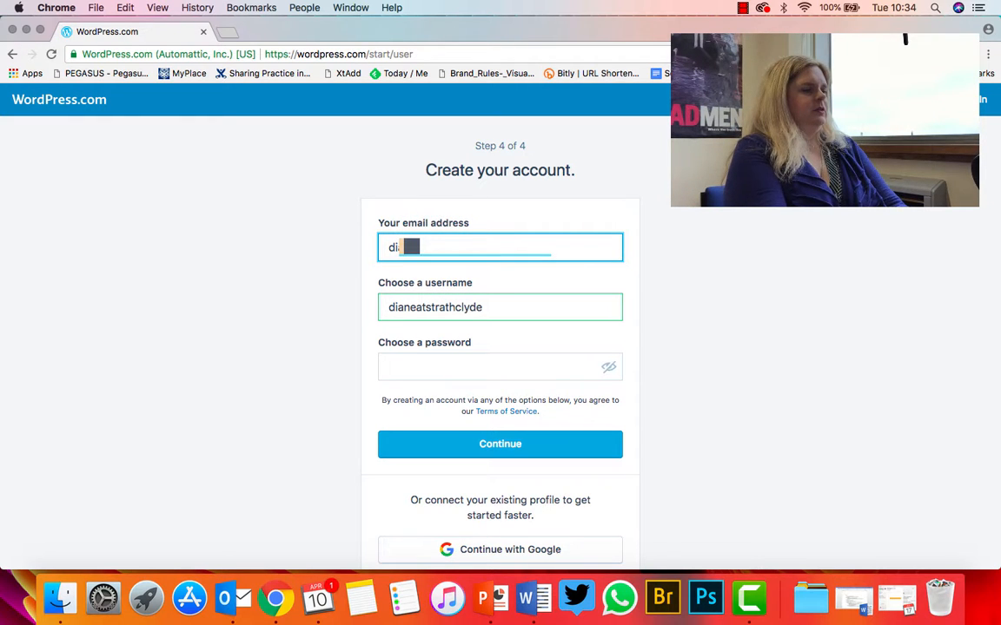
{"action": "type", "text": "**********"}
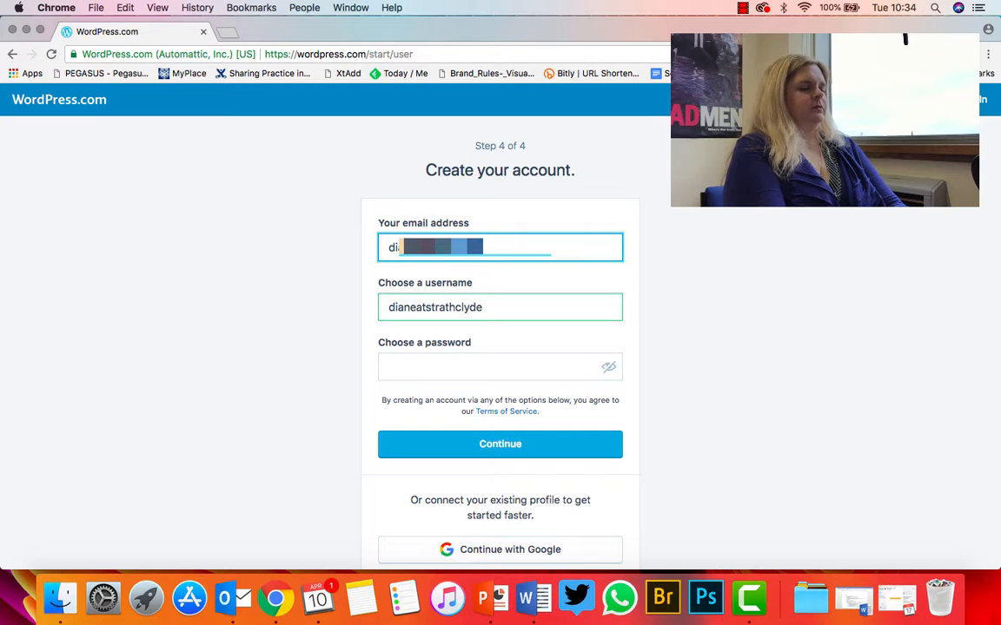
{"action": "type", "text": "**********"}
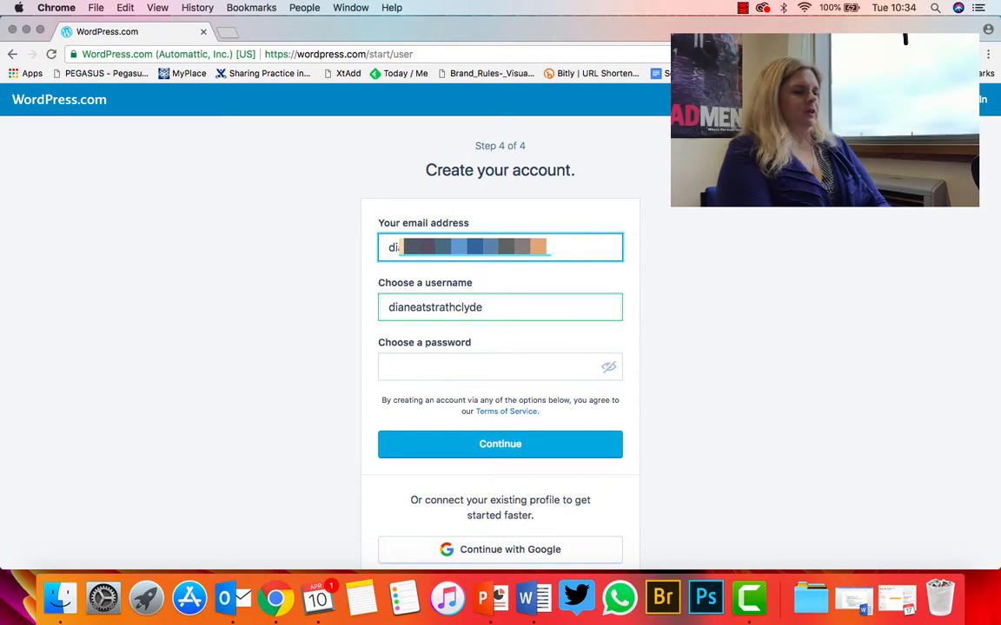
{"action": "left_click", "coordinate": [523, 309]}
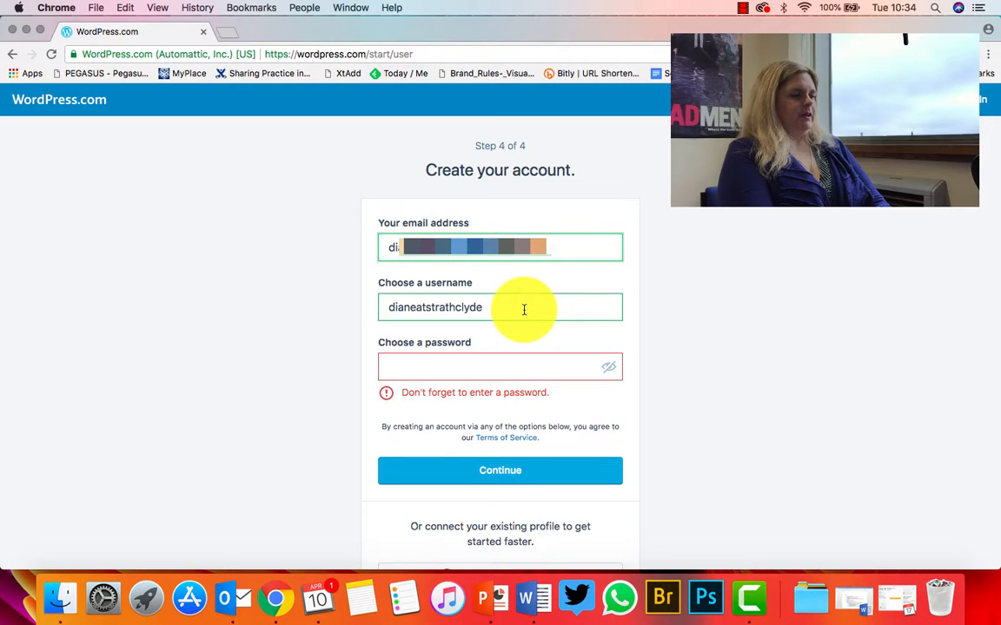
Enter a password of at least 6 characters for the account and submit the registration
{"action": "left_click", "coordinate": [472, 363]}
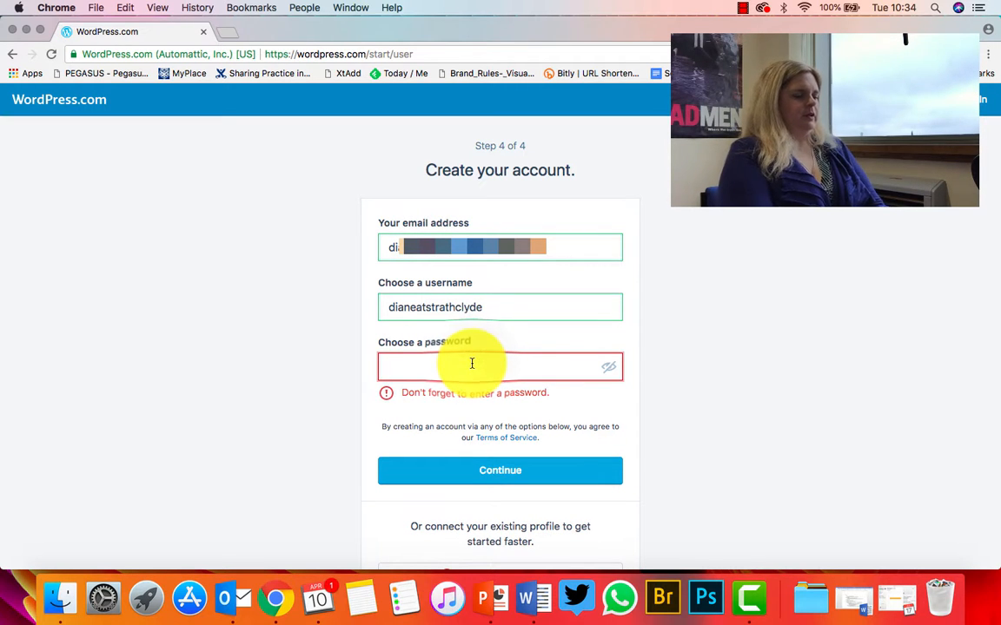
{"action": "type", "text": "***"}
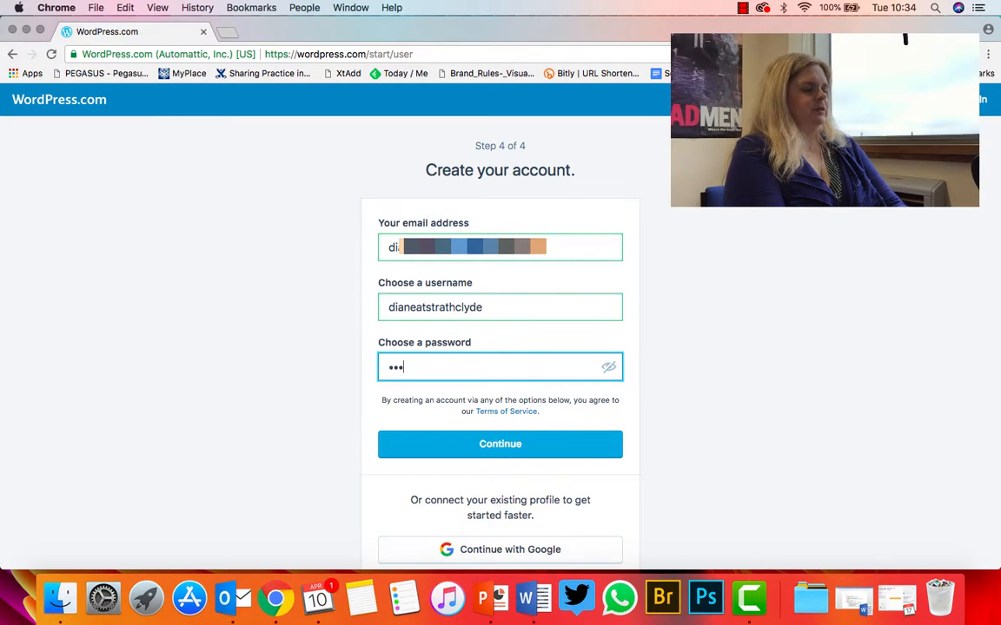
{"action": "type", "text": "*"}
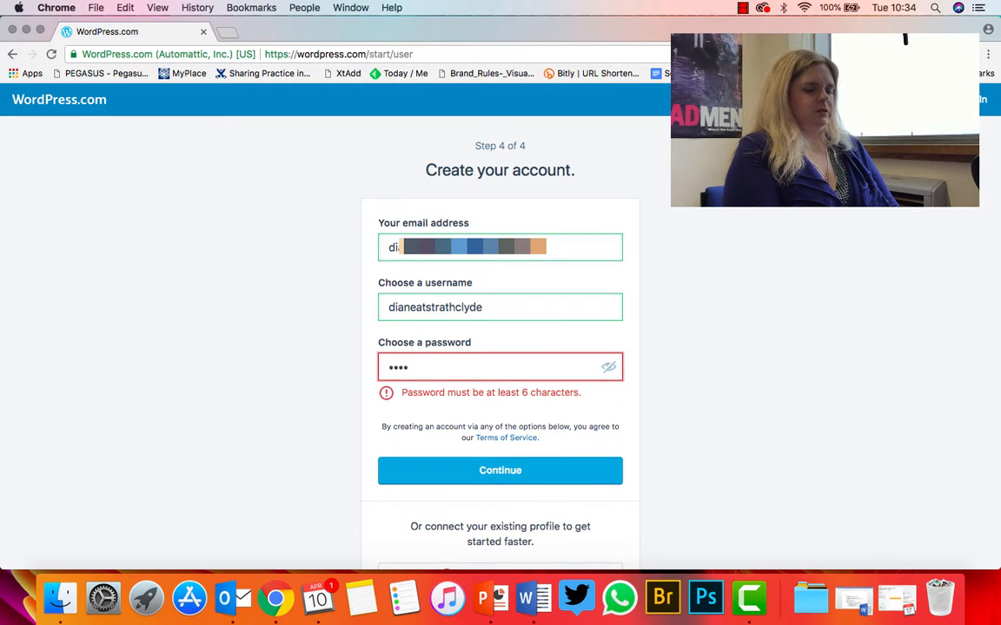
{"action": "type", "text": "****"}
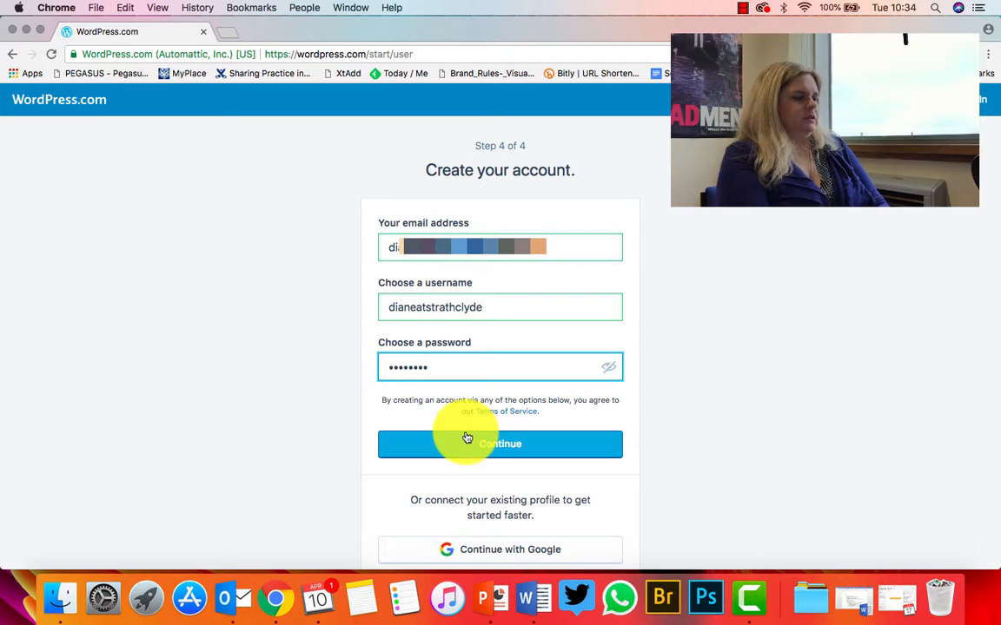
{"action": "left_click", "coordinate": [494, 454]}
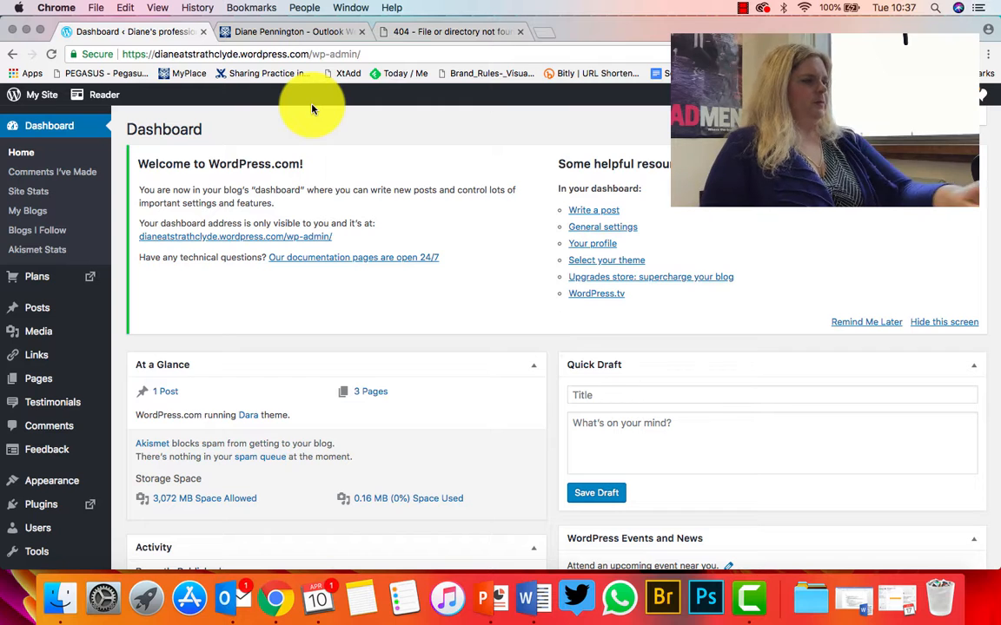
Close the webmail tab and the 404 error tab, leaving only the site dashboard open
{"action": "left_click", "coordinate": [362, 35]}
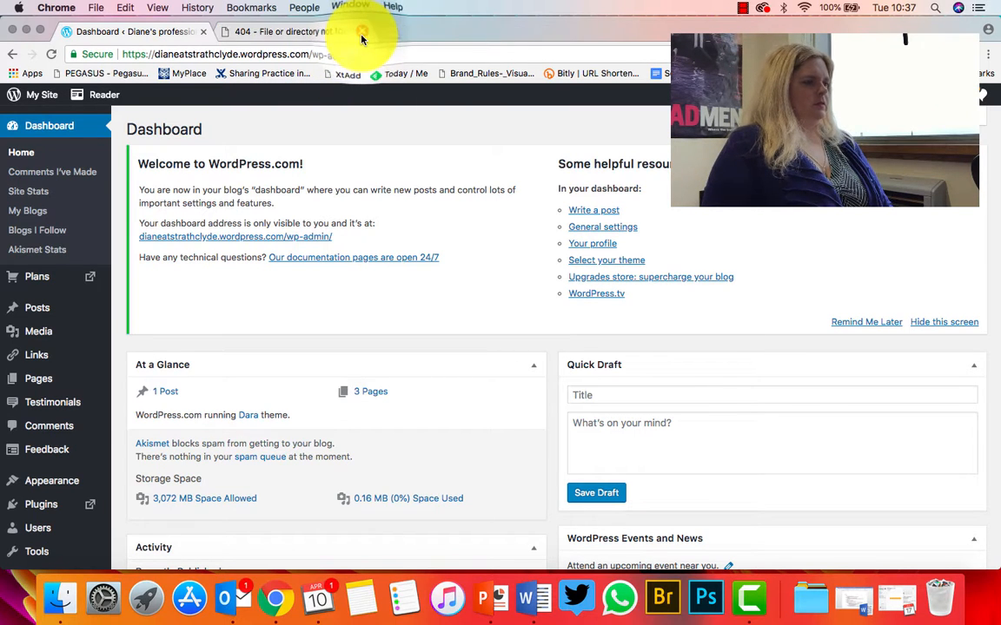
{"action": "left_click", "coordinate": [361, 35]}
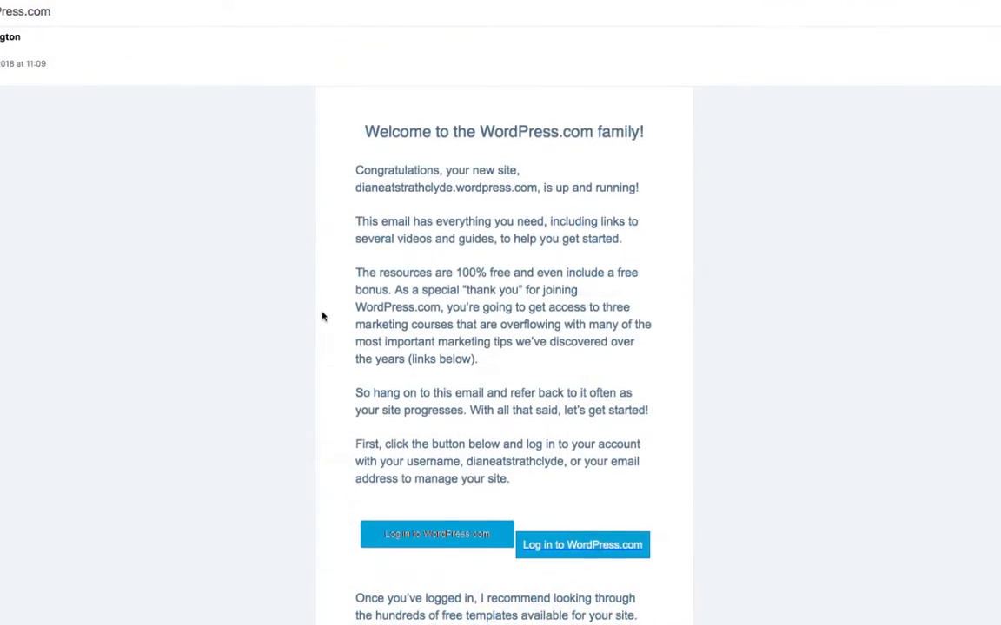
Read through the WordPress.com welcome email, including its template, Customizer and tutorial video links
{"action": "scroll", "coordinate": [323, 316], "scroll_direction": "down", "scroll_amount": 2}
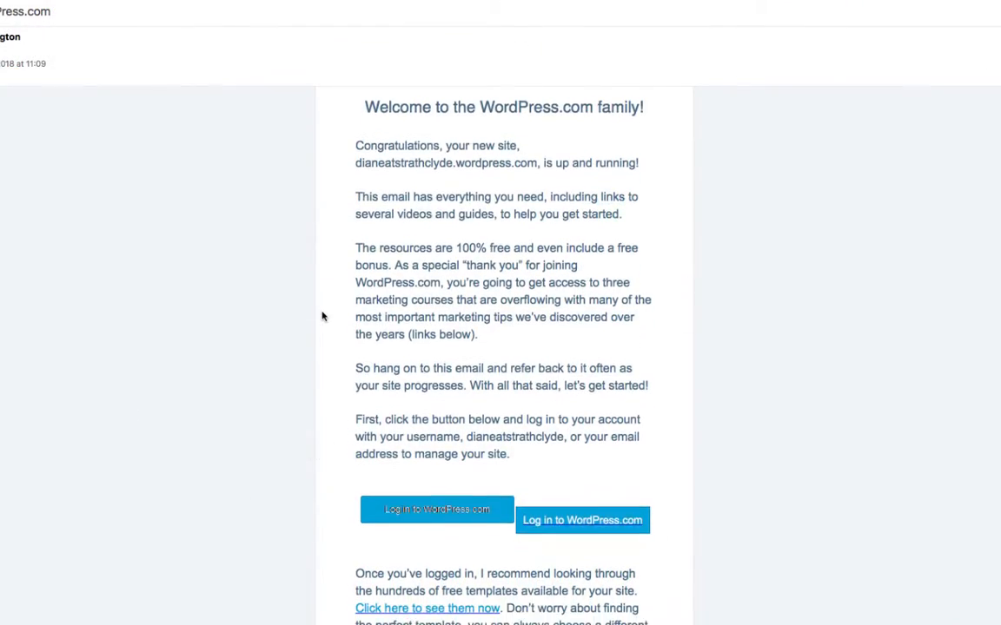
{"action": "scroll", "coordinate": [322, 316], "scroll_direction": "down", "scroll_amount": 3}
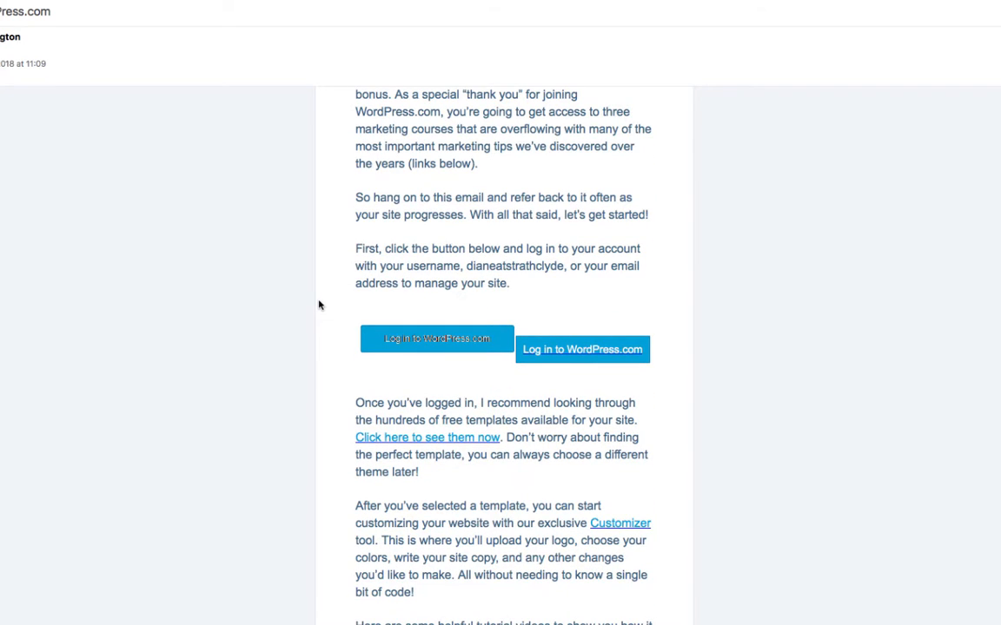
{"action": "scroll", "coordinate": [319, 305], "scroll_direction": "down", "scroll_amount": 4}
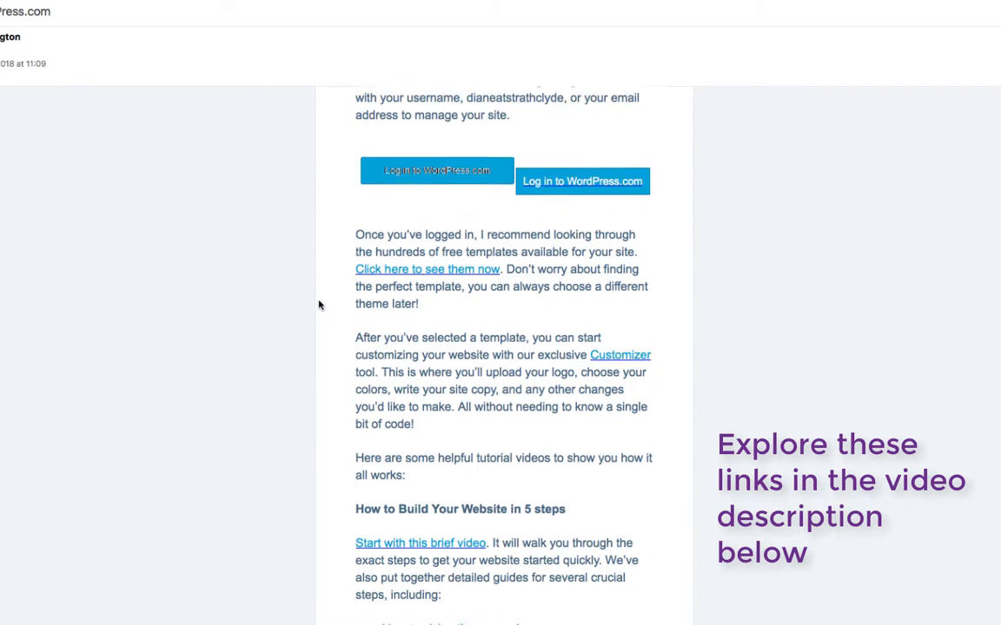
{"action": "scroll", "coordinate": [319, 305], "scroll_direction": "down", "scroll_amount": 2}
{"action": "scroll", "coordinate": [318, 305], "scroll_direction": "down", "scroll_amount": 4}
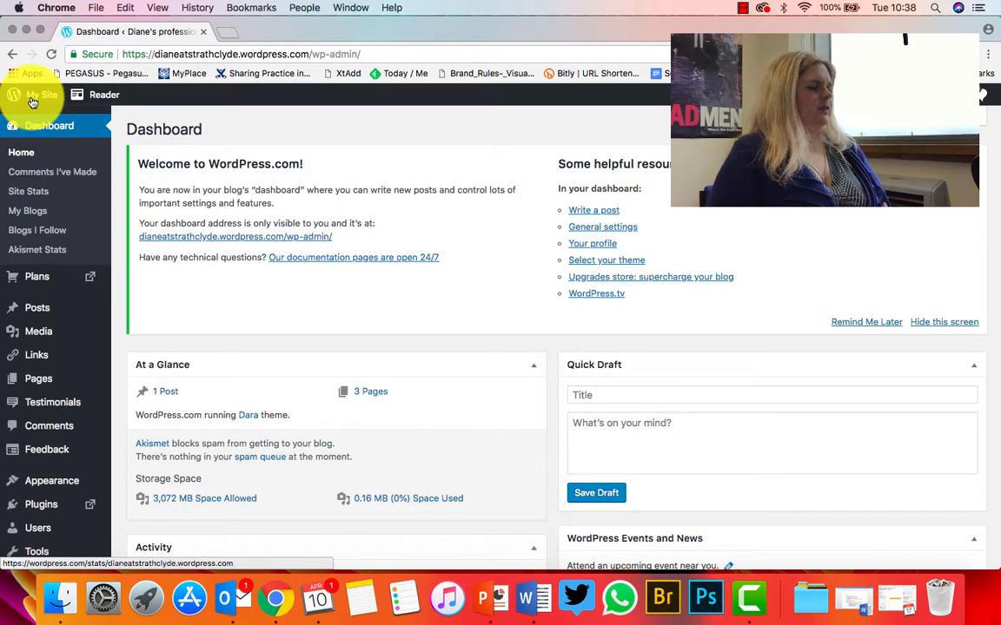
Open the new site's front page from the dashboard and go through the welcome tips to the end
{"action": "left_click", "coordinate": [33, 102]}
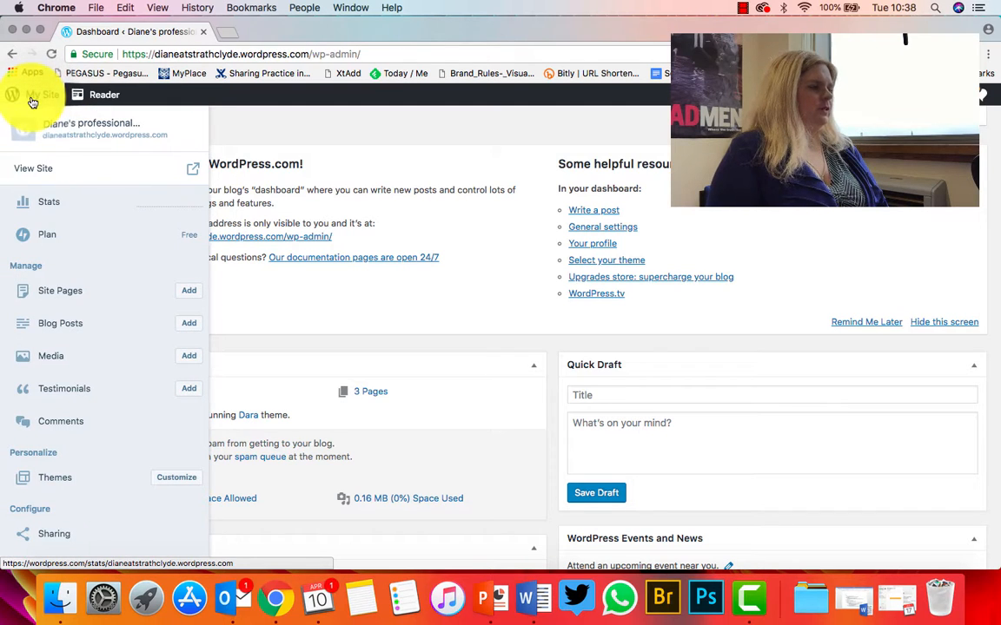
{"action": "left_click", "coordinate": [64, 132]}
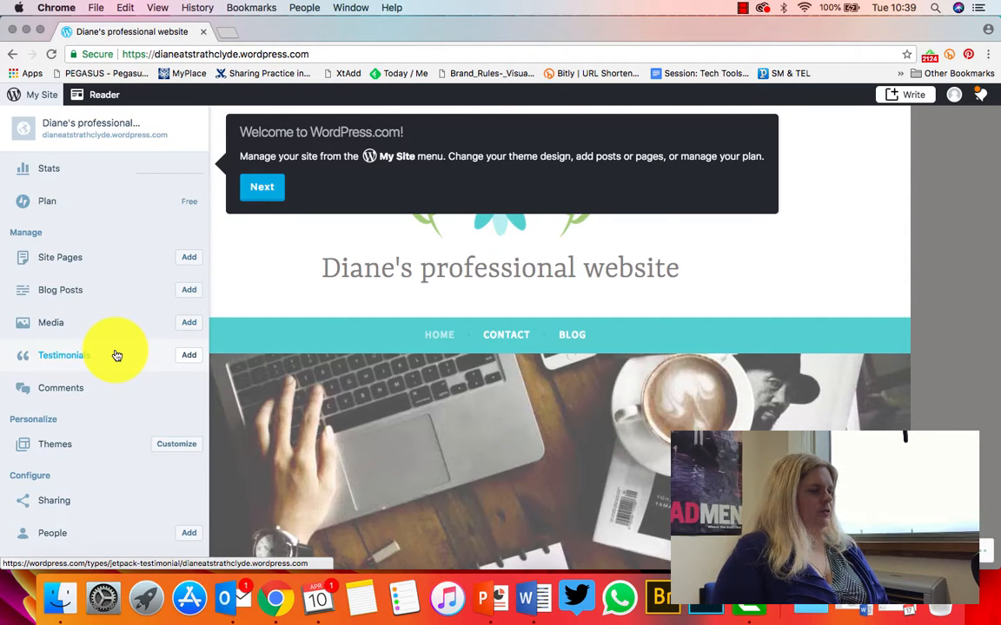
{"action": "left_click", "coordinate": [262, 193]}
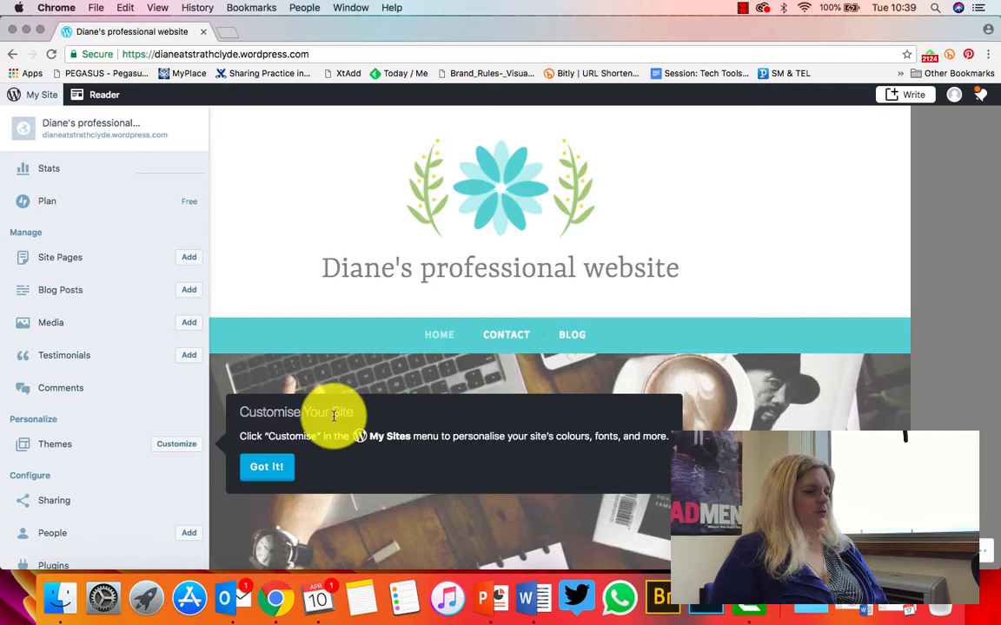
{"action": "left_click", "coordinate": [271, 474]}
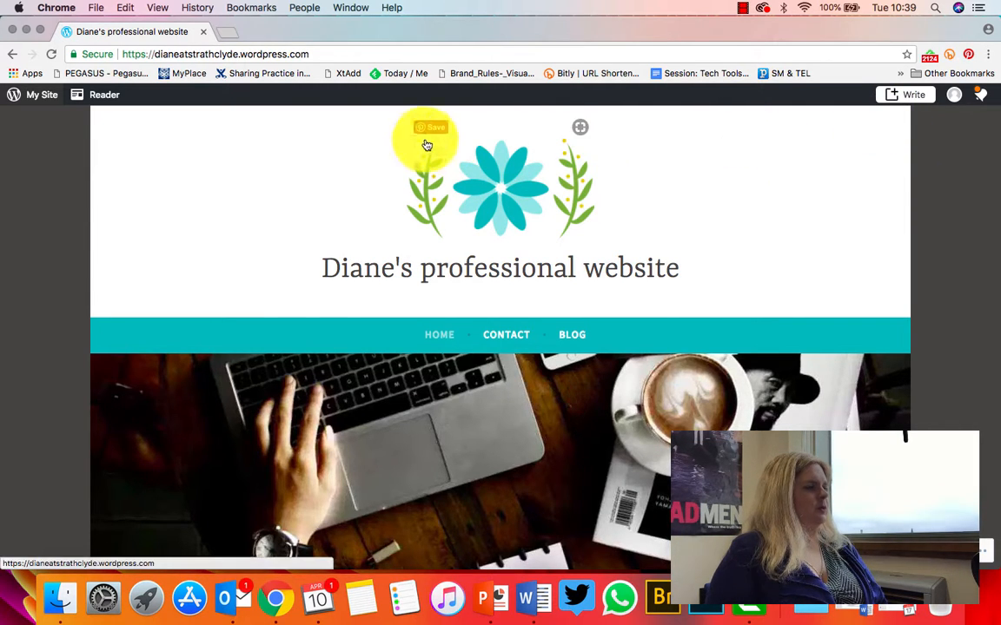
Start a new blog post and go through the editor's introductory tour to the end
{"action": "left_click", "coordinate": [908, 102]}
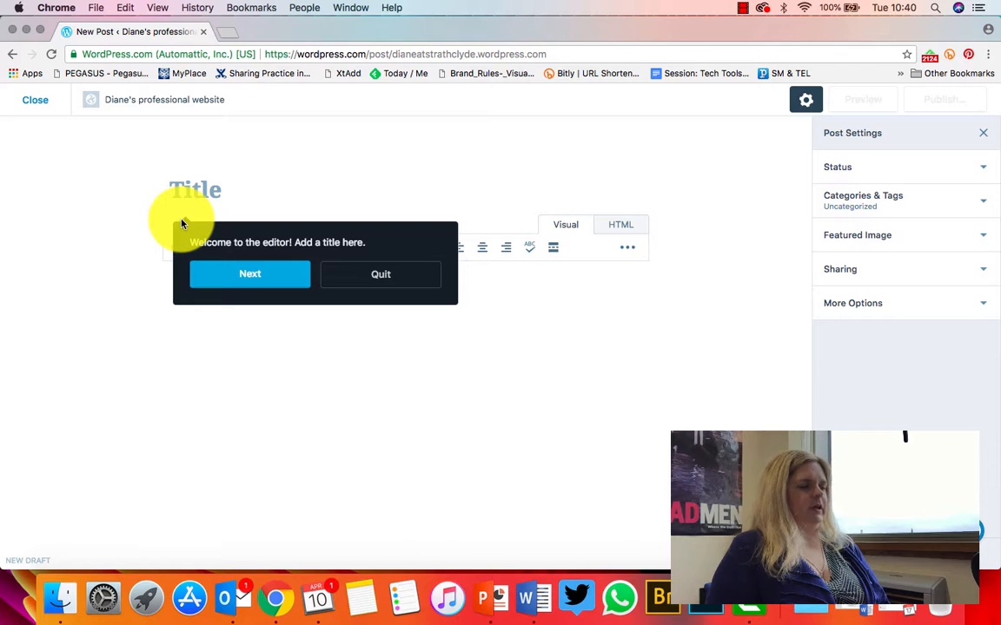
{"action": "left_click", "coordinate": [225, 280]}
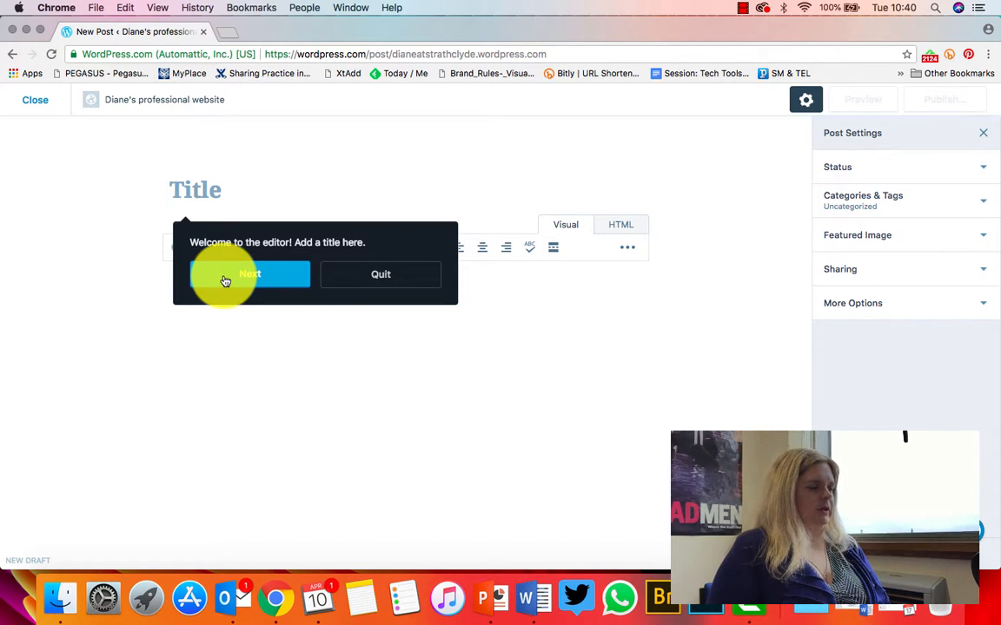
{"action": "left_click", "coordinate": [224, 278]}
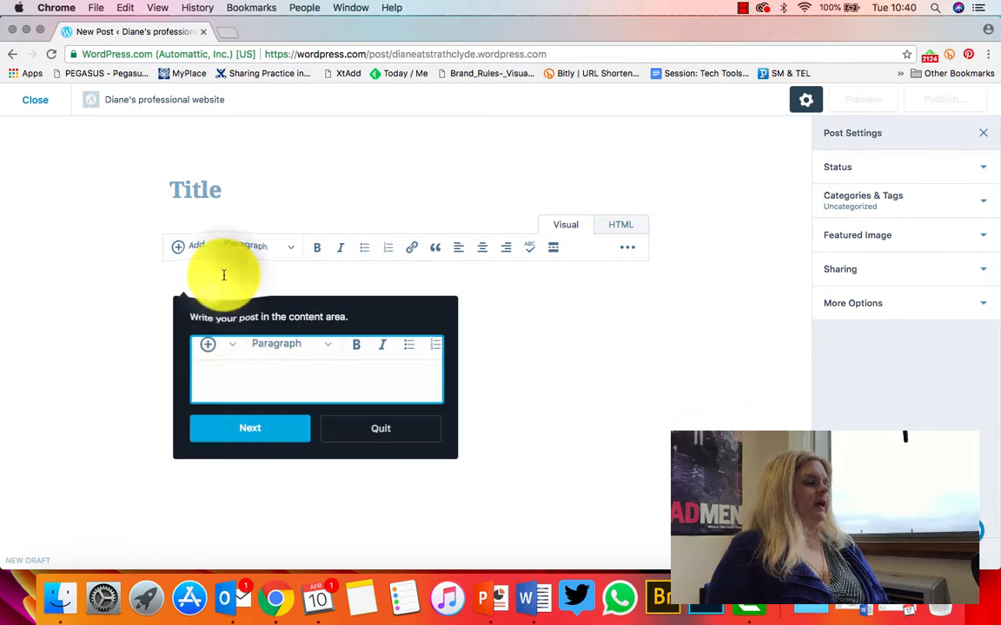
{"action": "left_click", "coordinate": [239, 436]}
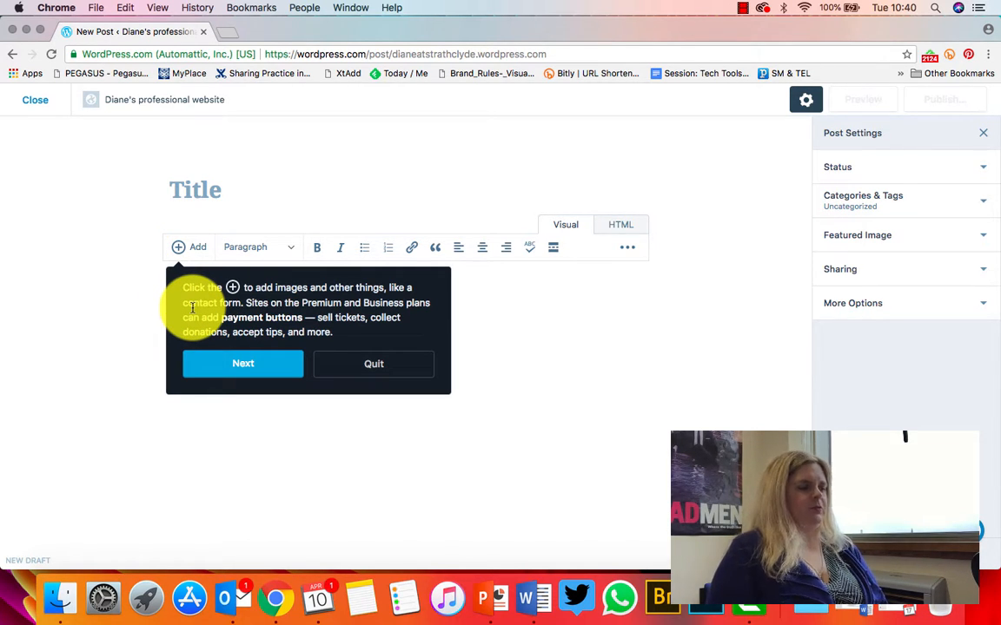
{"action": "left_click", "coordinate": [211, 366]}
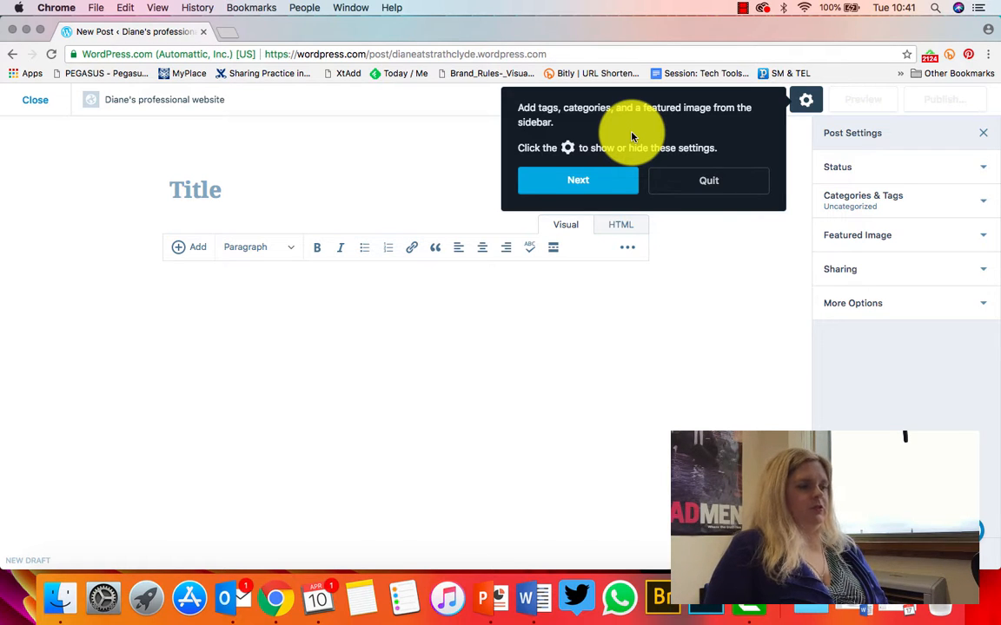
{"action": "left_click", "coordinate": [568, 180]}
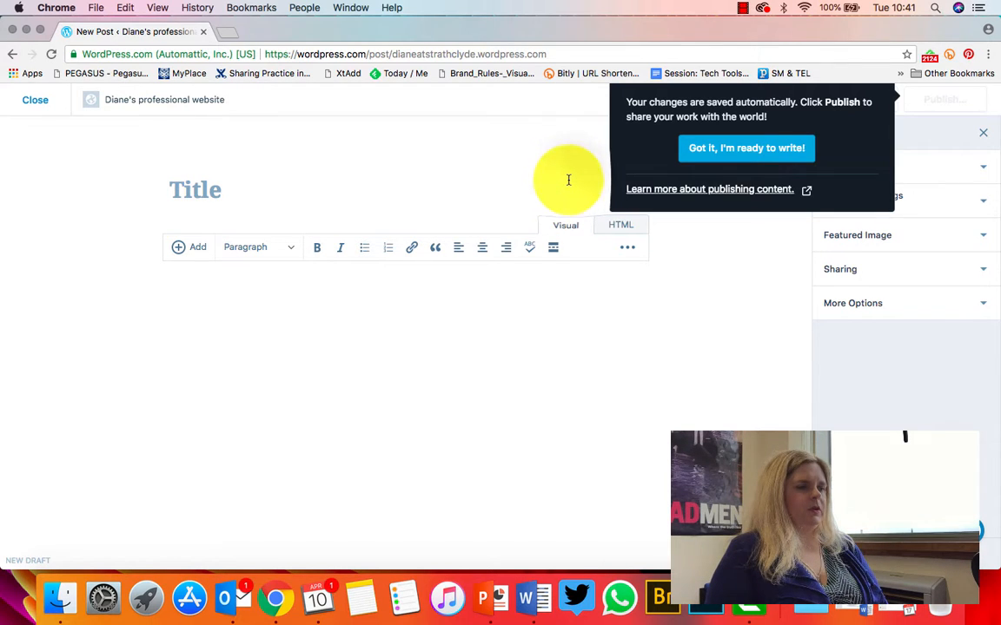
{"action": "left_click", "coordinate": [713, 149]}
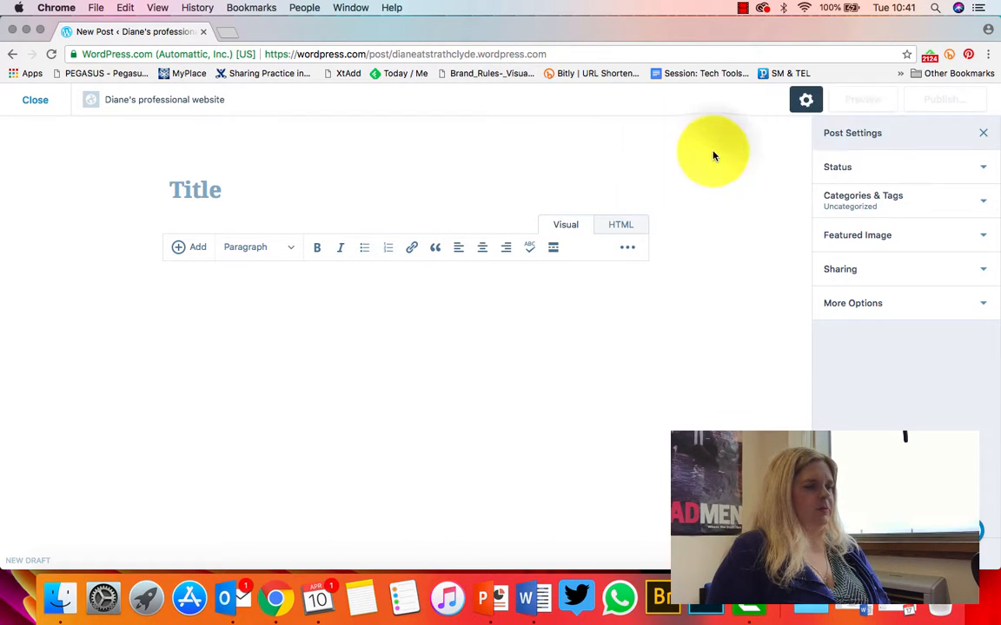
Title the post with the owner's first name followed by "'s first blog post"
{"action": "left_click", "coordinate": [318, 184]}
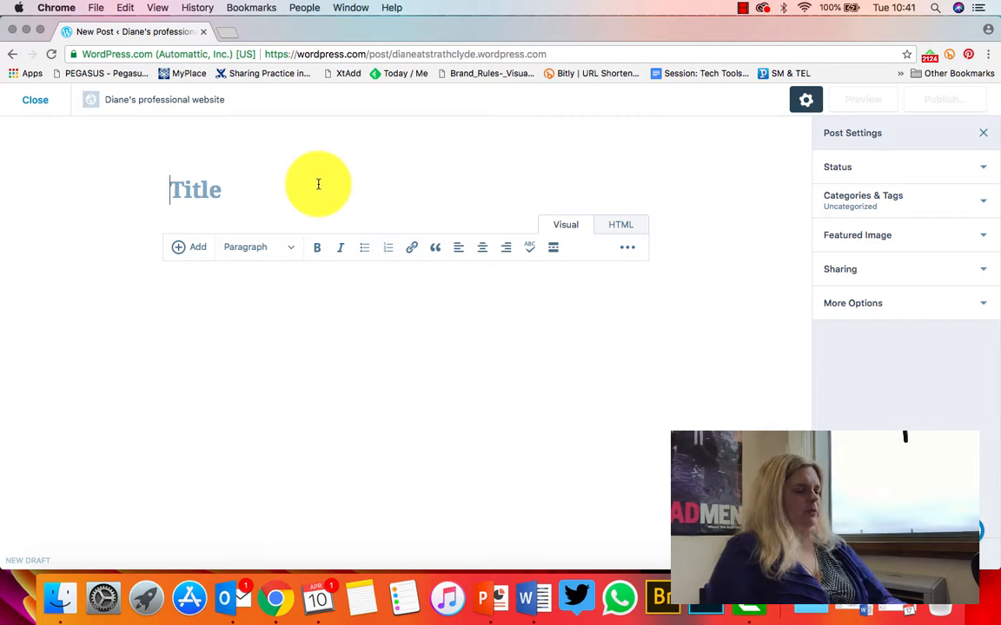
{"action": "type", "text": "Diane's"}
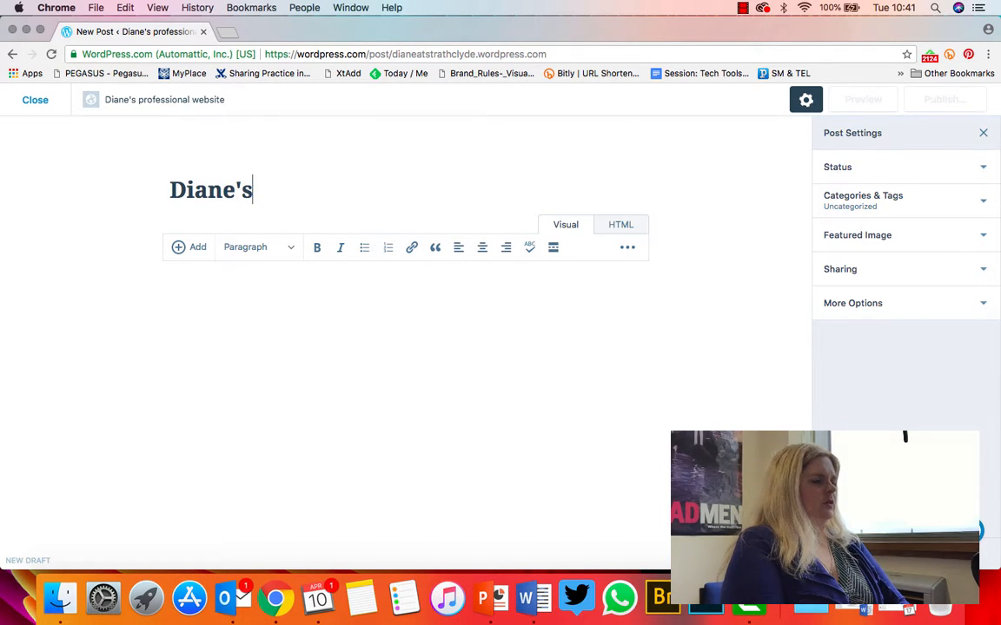
{"action": "type", "text": " first blo"}
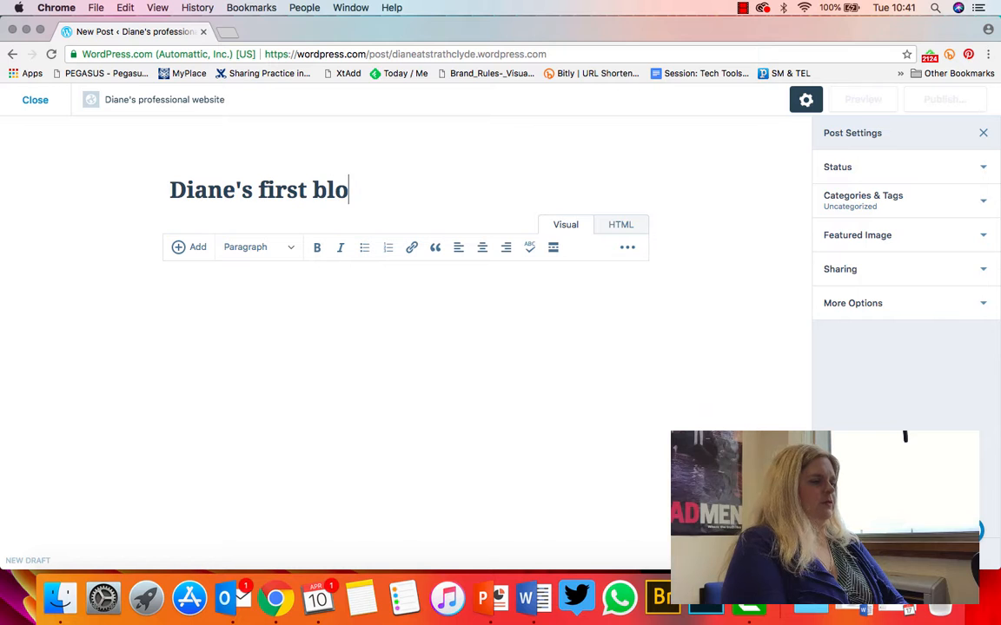
{"action": "type", "text": "g post"}
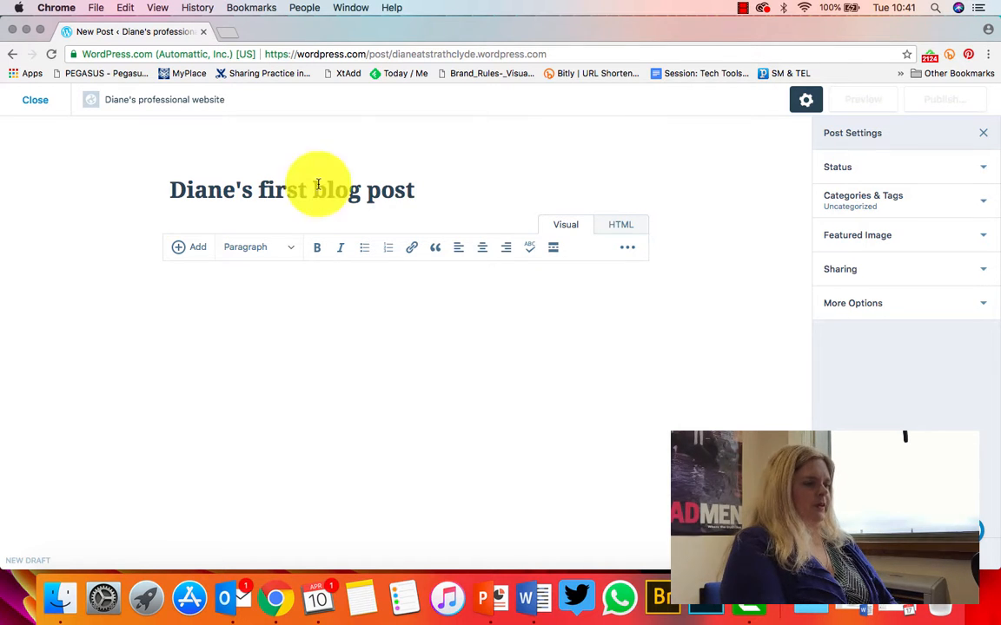
Write "Hello everyone! I am writing my first post on my new blog." as the post's body text
{"action": "left_click", "coordinate": [242, 295]}
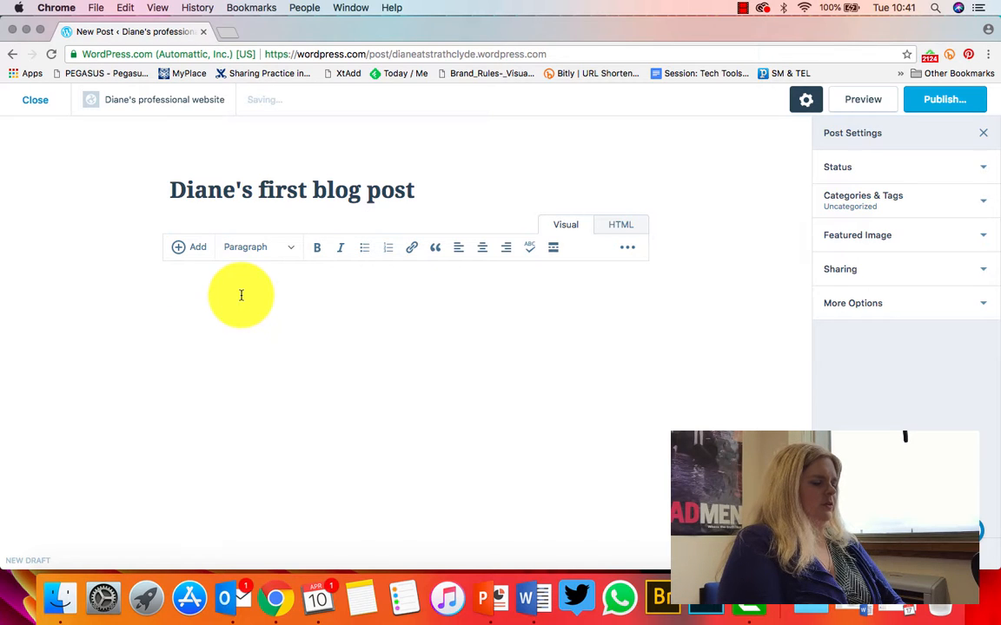
{"action": "type", "text": "Hello everyo"}
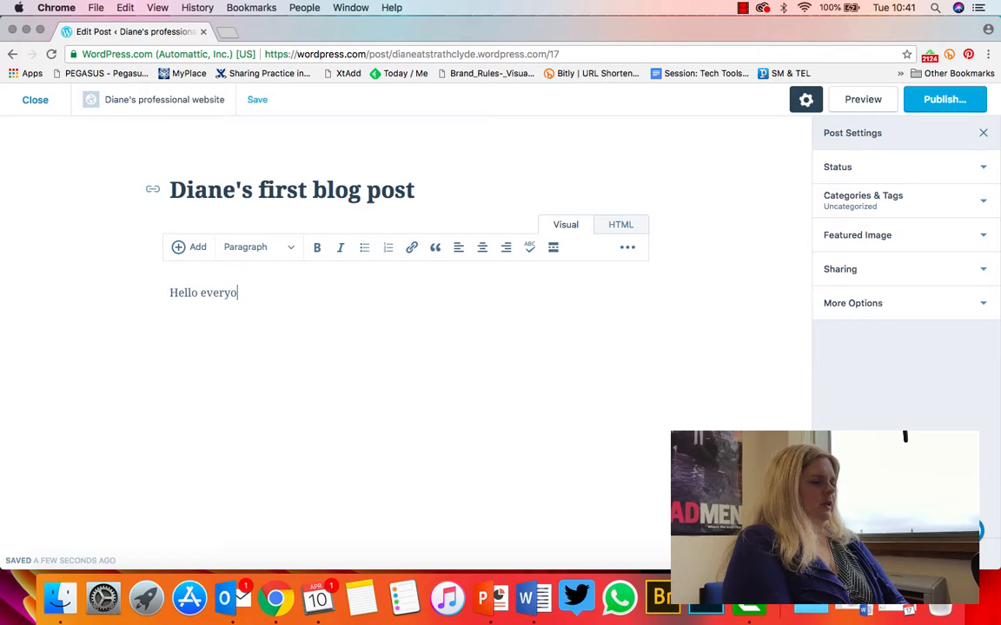
{"action": "type", "text": "ne! I am writing my first post on my new"}
{"action": "type", "text": "."}
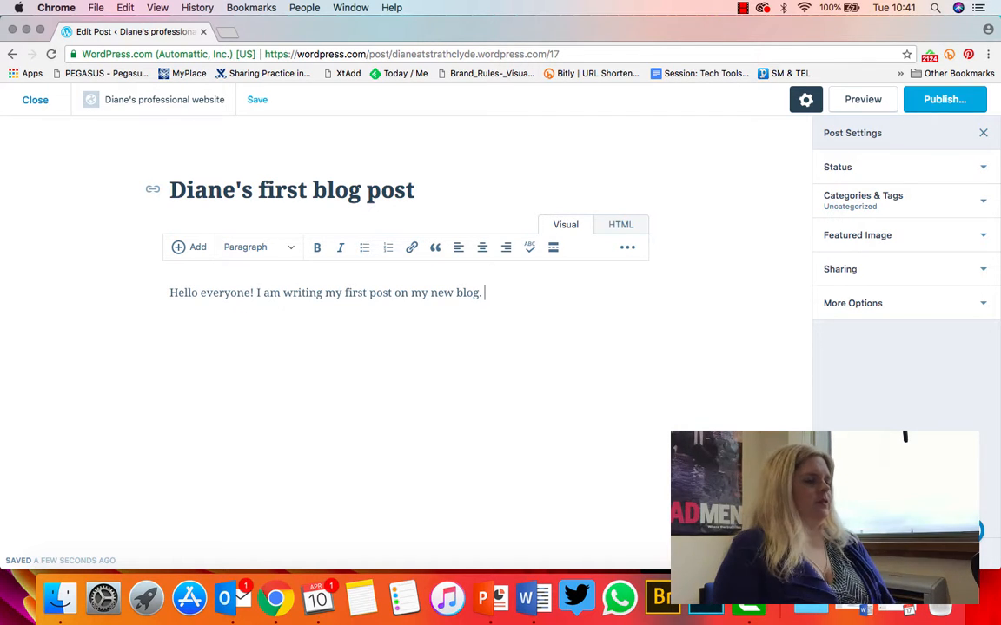
Make the word "Hello" bold in the body text and reveal the additional formatting tools
{"action": "right_click", "coordinate": [253, 293]}
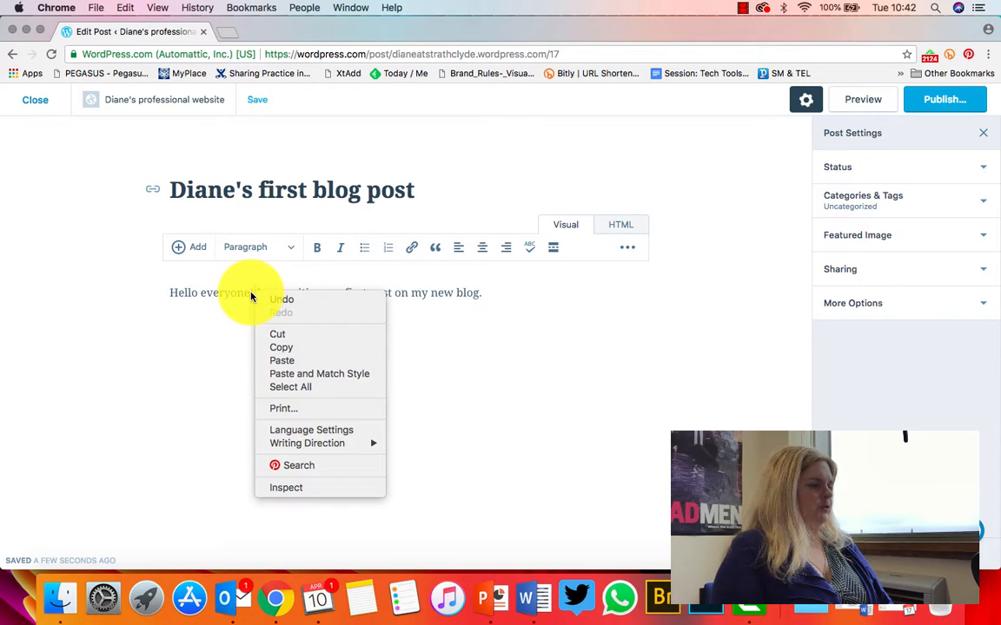
{"action": "left_click", "coordinate": [195, 293]}
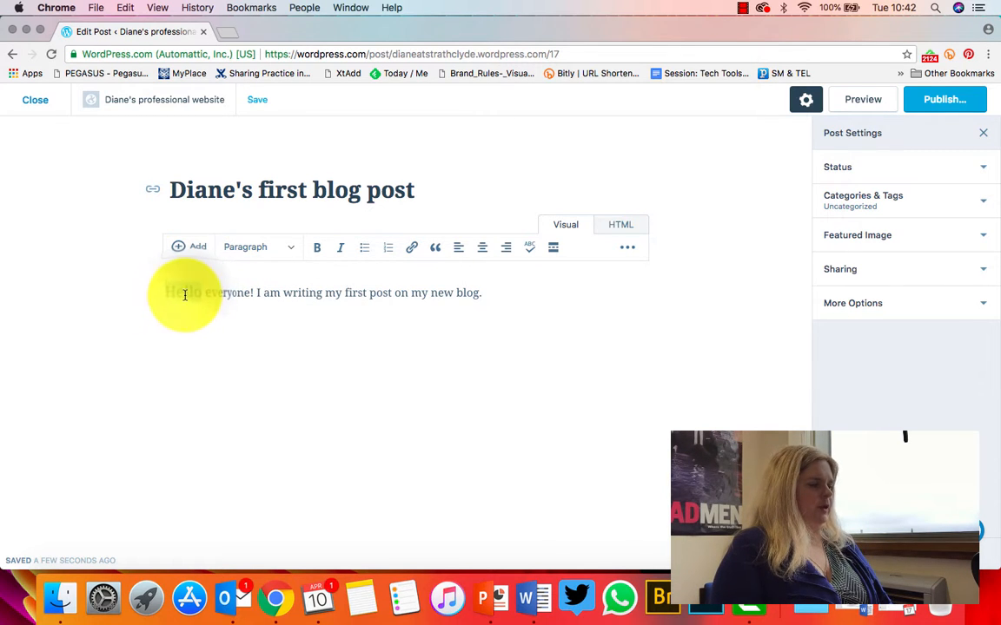
{"action": "double_click", "coordinate": [185, 293]}
{"action": "left_click", "coordinate": [317, 251]}
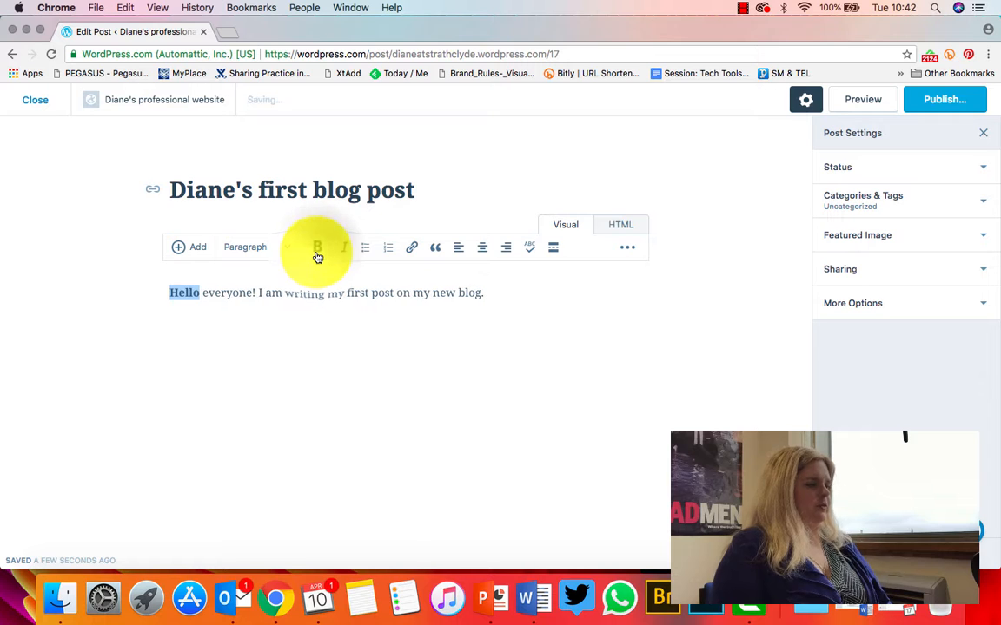
{"action": "left_click", "coordinate": [627, 251]}
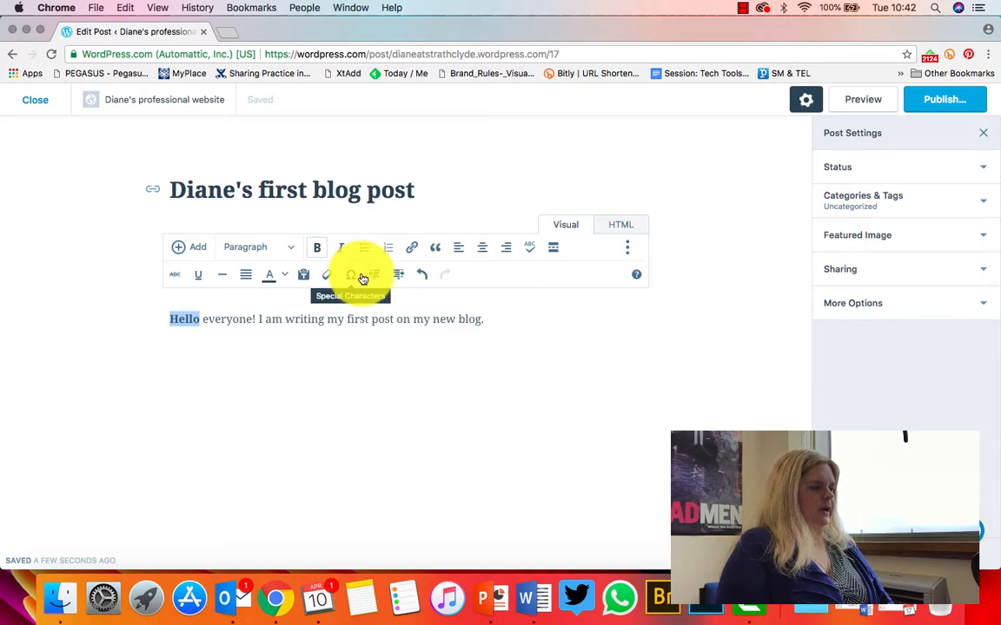
{"action": "right_click", "coordinate": [482, 320]}
{"action": "left_click", "coordinate": [450, 321]}
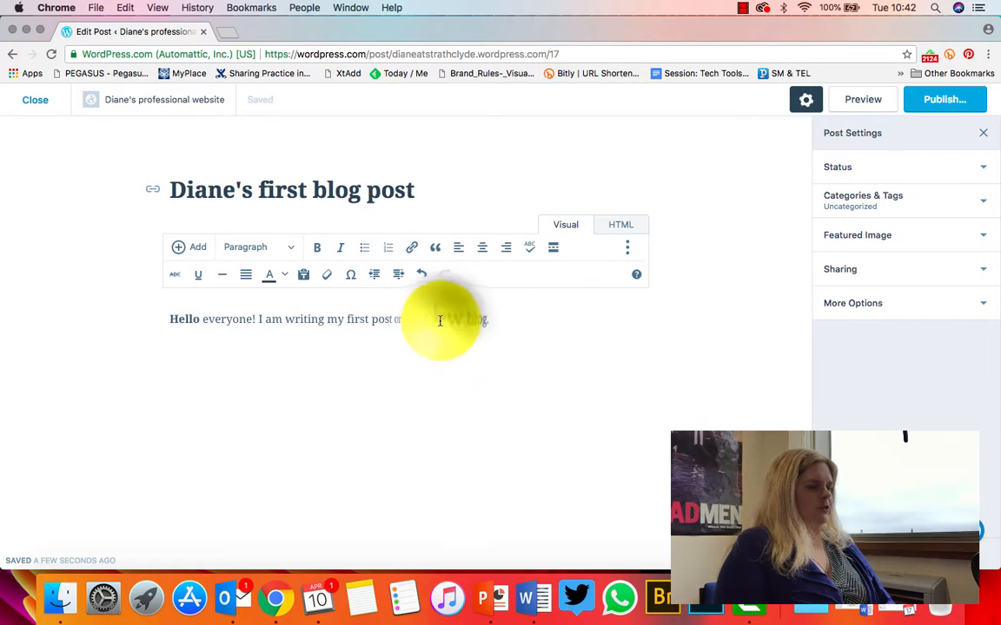
{"action": "double_click", "coordinate": [441, 320]}
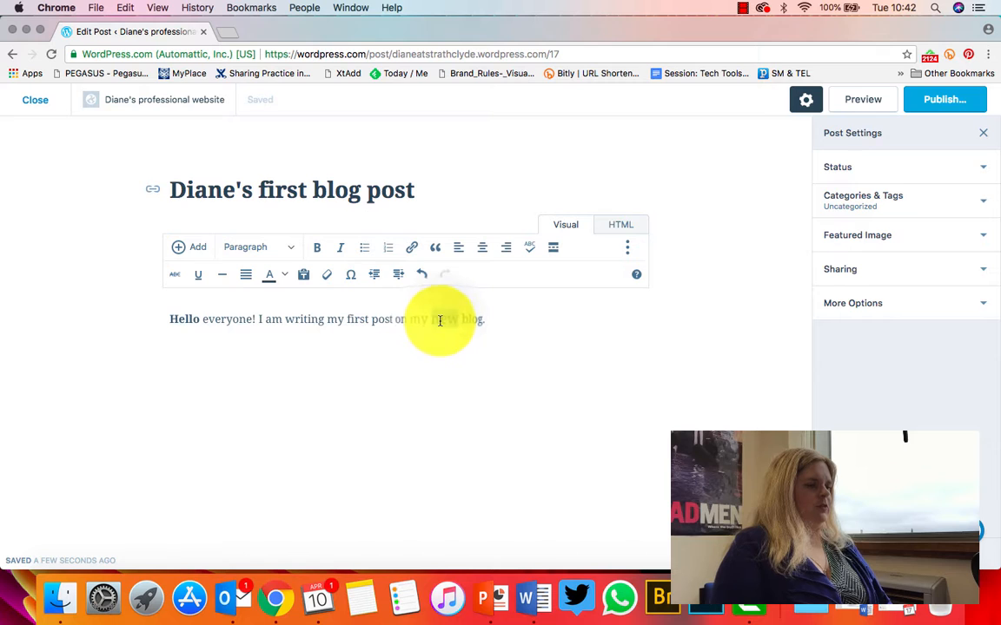
{"action": "left_click", "coordinate": [414, 250]}
{"action": "left_click", "coordinate": [425, 193]}
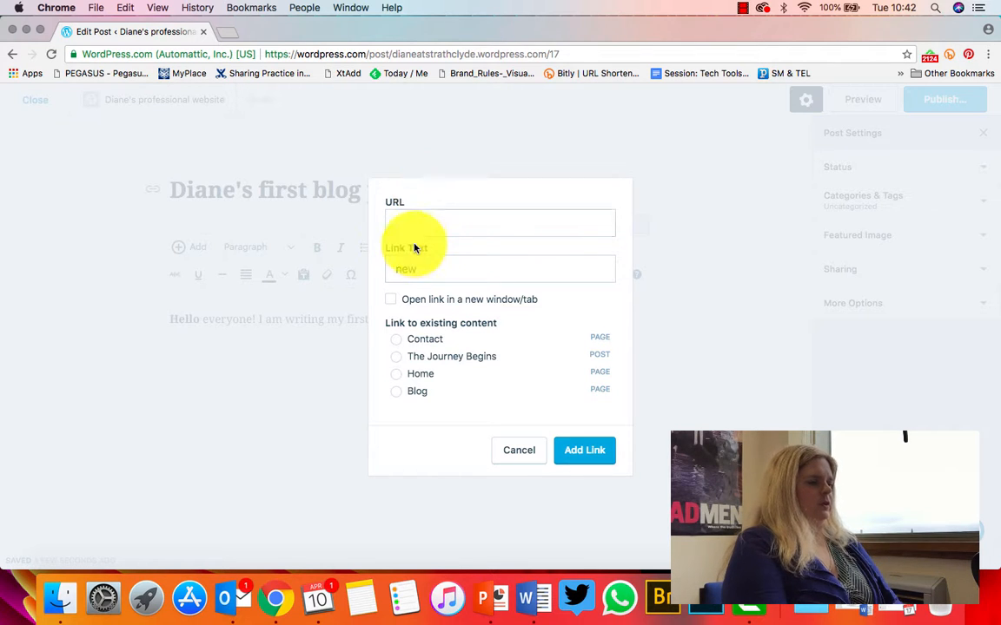
{"action": "left_click", "coordinate": [418, 222]}
{"action": "type", "text": "http:/www.strath.ac.uk"}
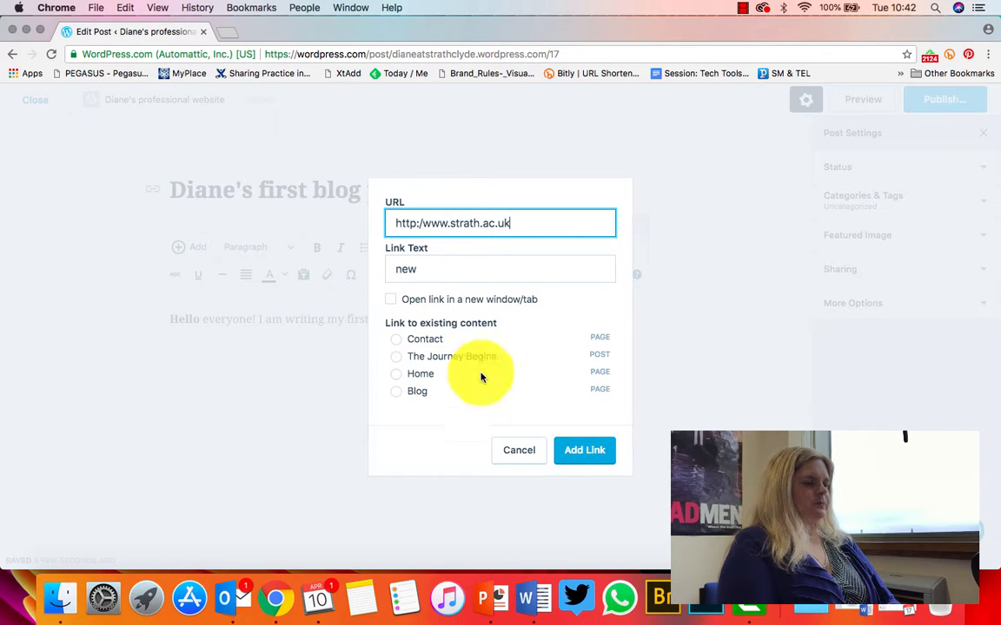
{"action": "left_click", "coordinate": [583, 454]}
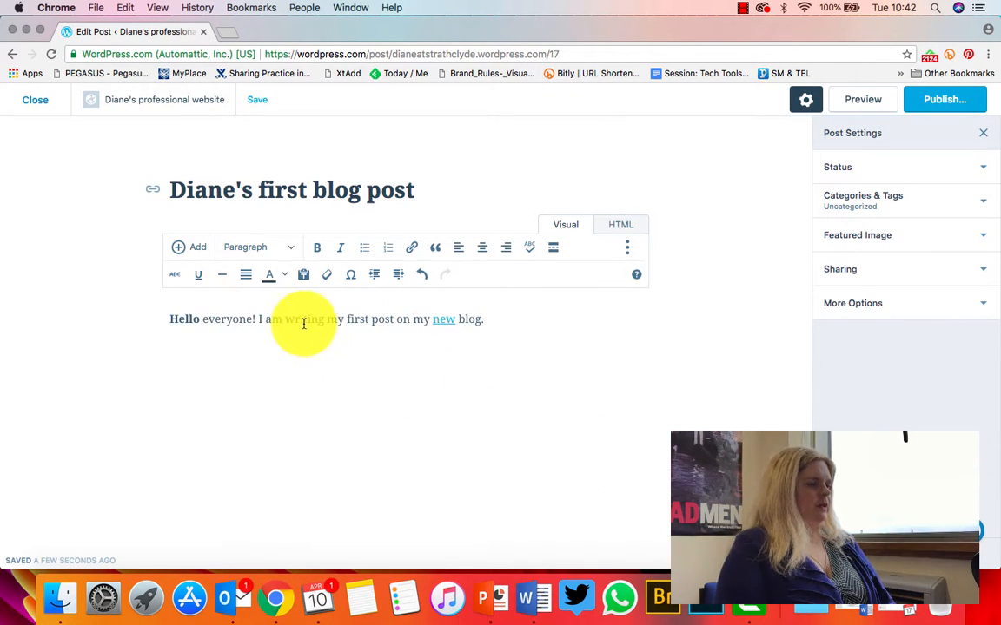
Italicise the word "first" in the body text
{"action": "double_click", "coordinate": [356, 321]}
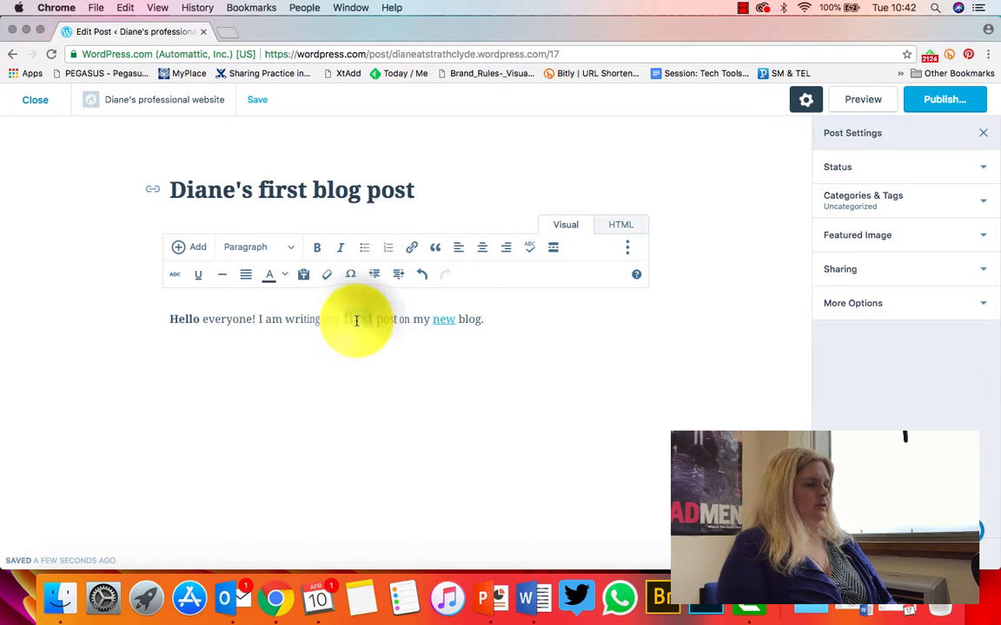
{"action": "left_click", "coordinate": [341, 250]}
Move the sentence beginning "I am writing" onto its own line and format it as a bulleted item
{"action": "left_click", "coordinate": [259, 320]}
{"action": "key", "text": "Return"}
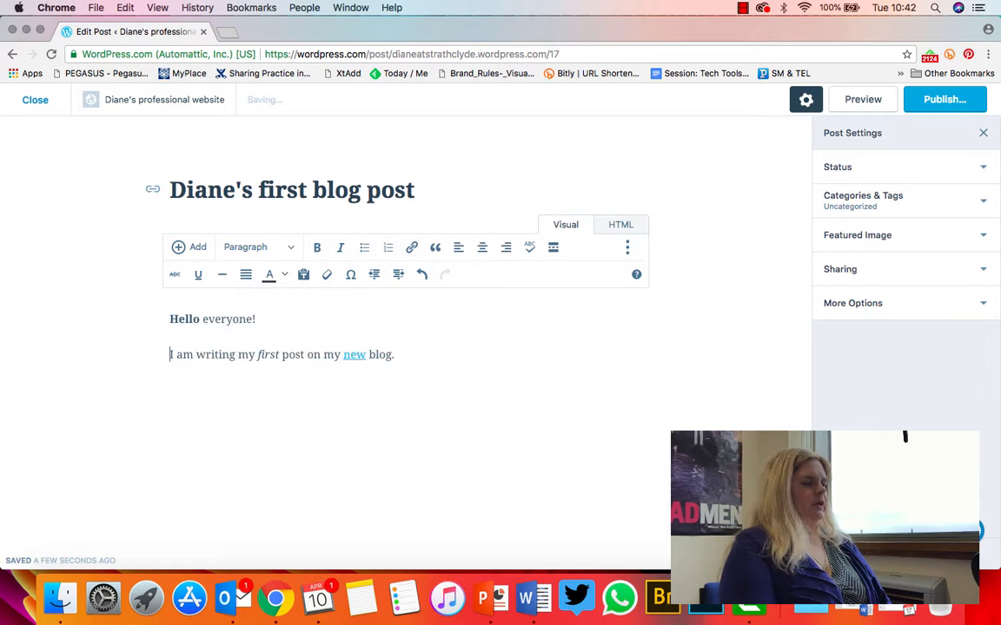
{"action": "left_click", "coordinate": [366, 258]}
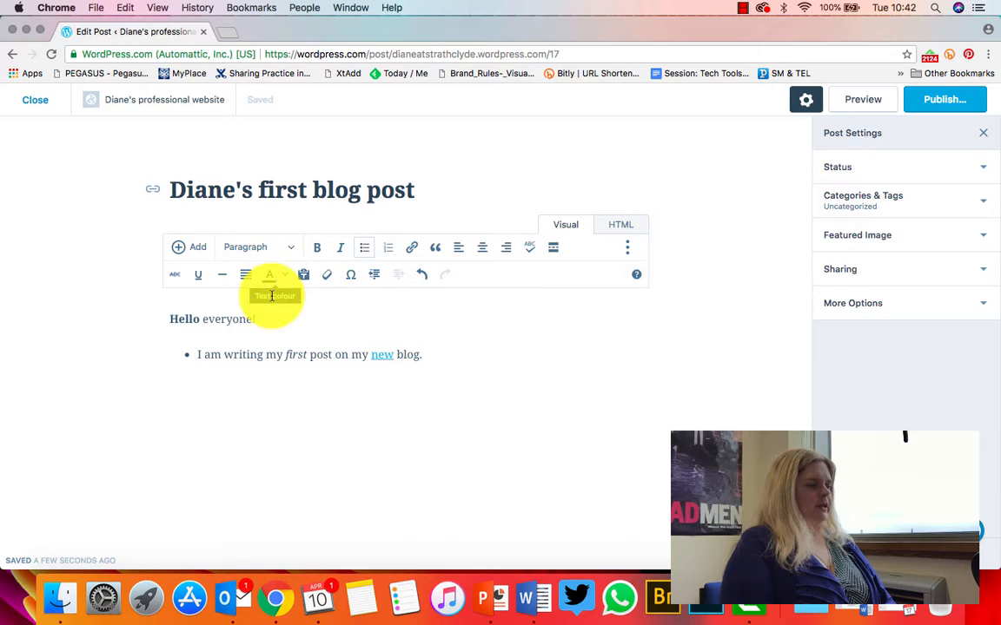
Change the text colour of the word "writing" in the bulleted sentence to red
{"action": "double_click", "coordinate": [255, 356]}
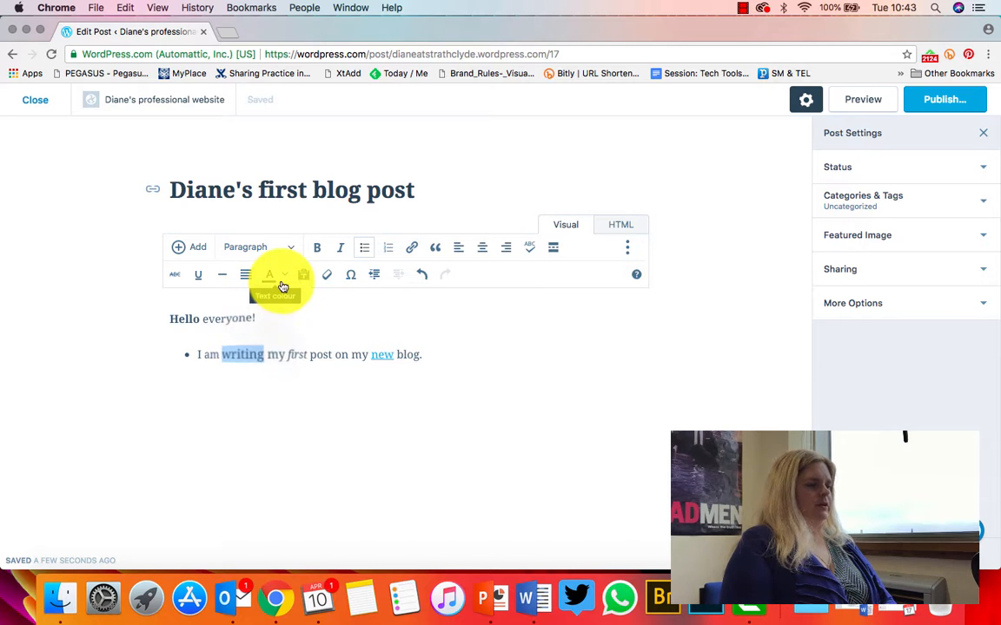
{"action": "left_click", "coordinate": [283, 274]}
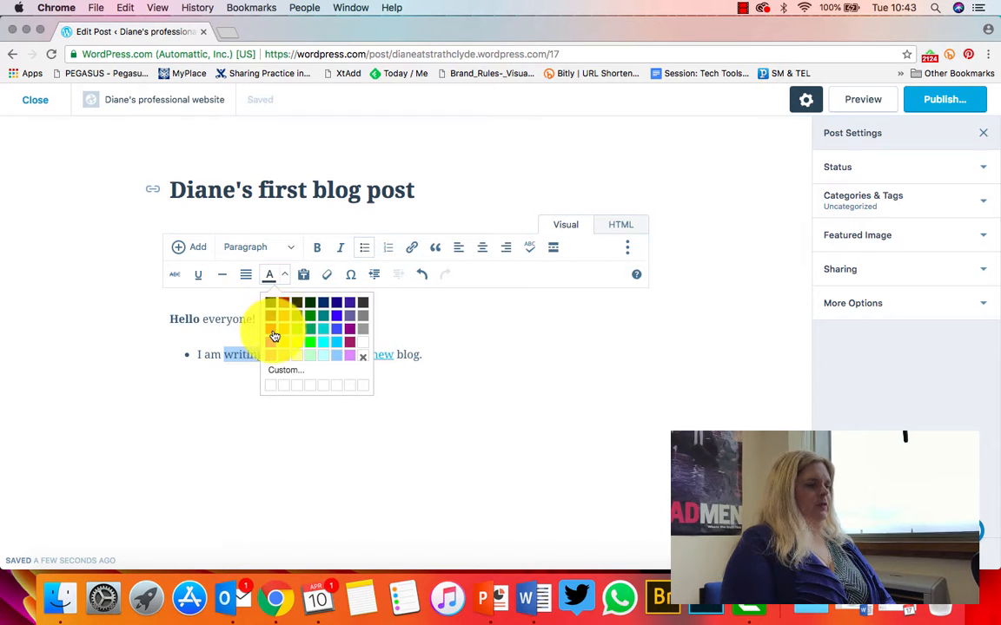
{"action": "left_click", "coordinate": [270, 329]}
{"action": "left_click", "coordinate": [289, 386]}
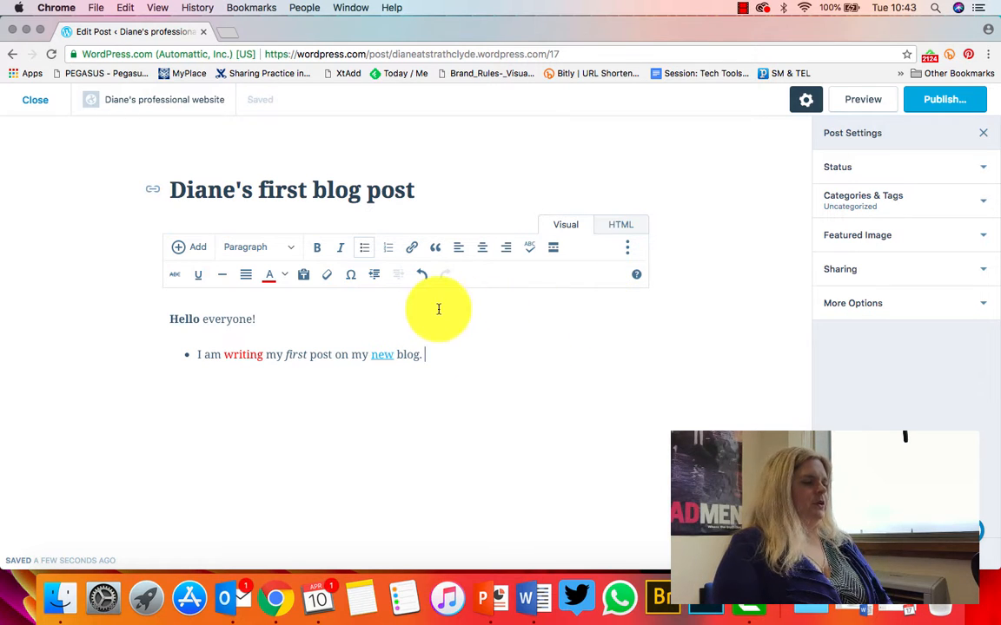
Inspect the post's HTML source and preview how the post looks on the site, returning to the visual editor
{"action": "left_click", "coordinate": [623, 235]}
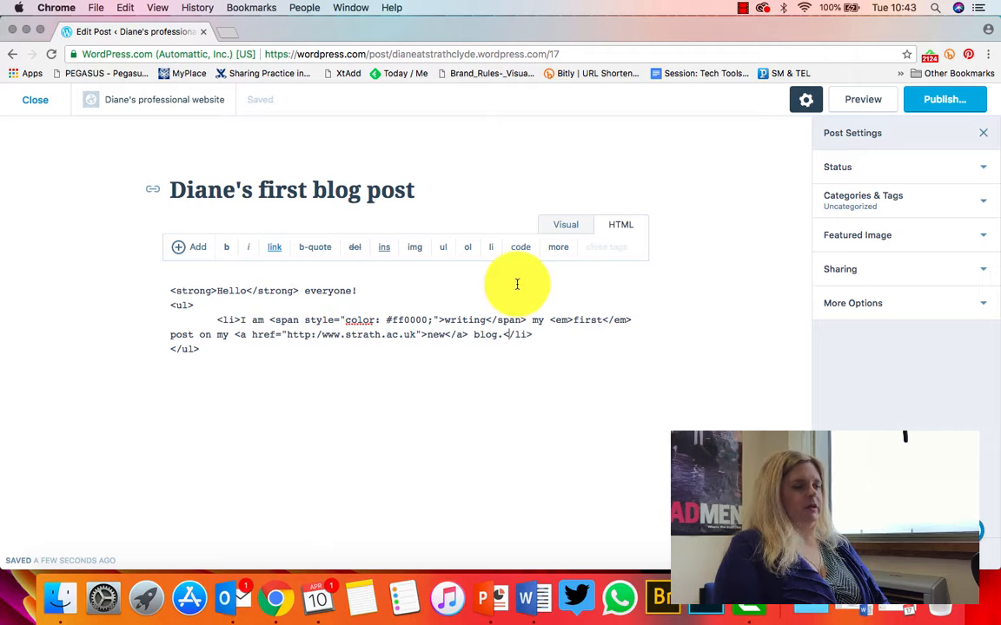
{"action": "left_click", "coordinate": [566, 226]}
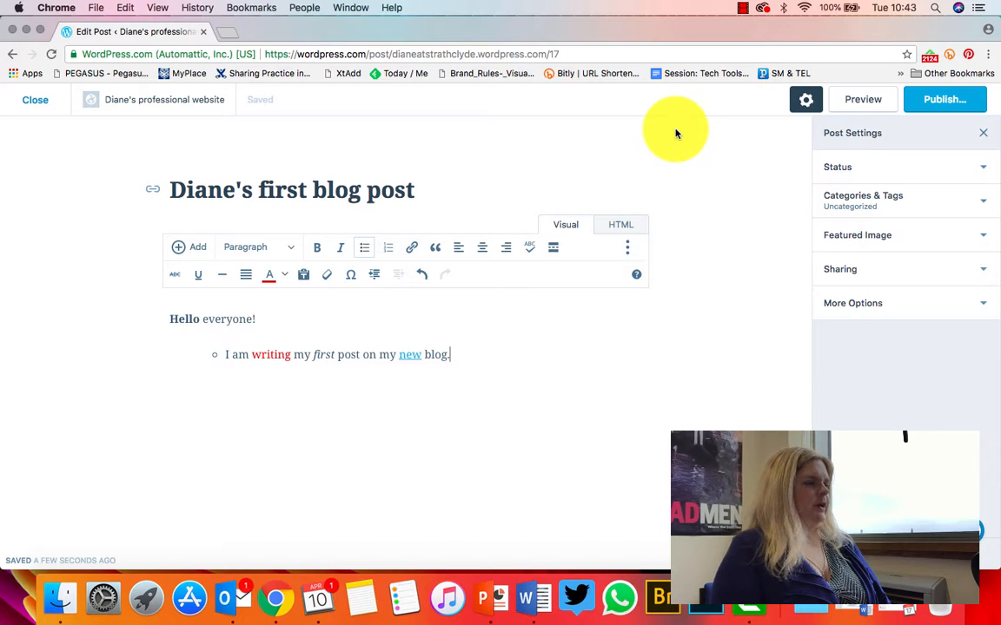
{"action": "left_click", "coordinate": [862, 106]}
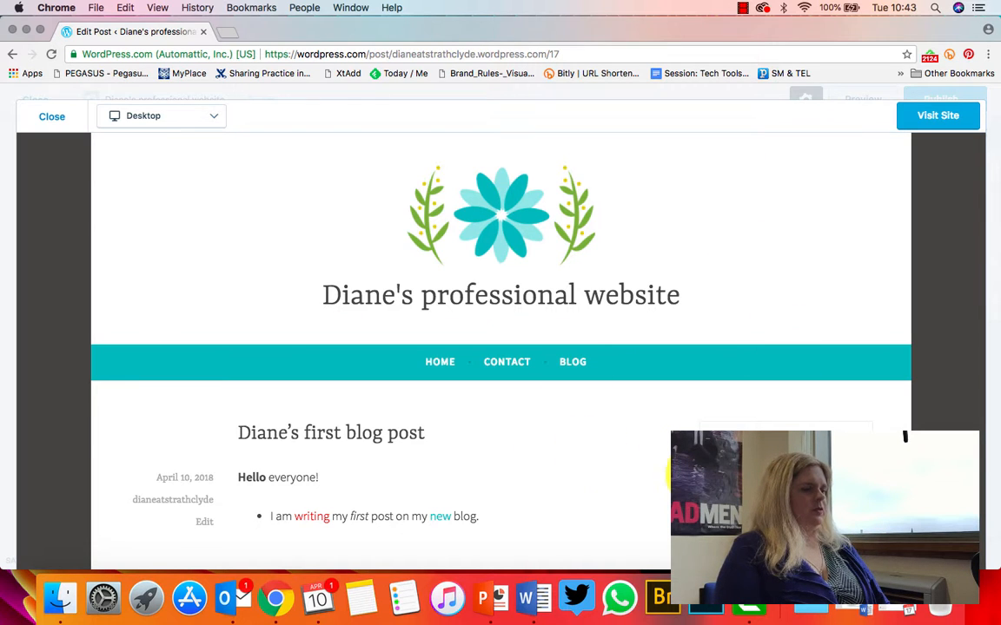
{"action": "left_click", "coordinate": [54, 123]}
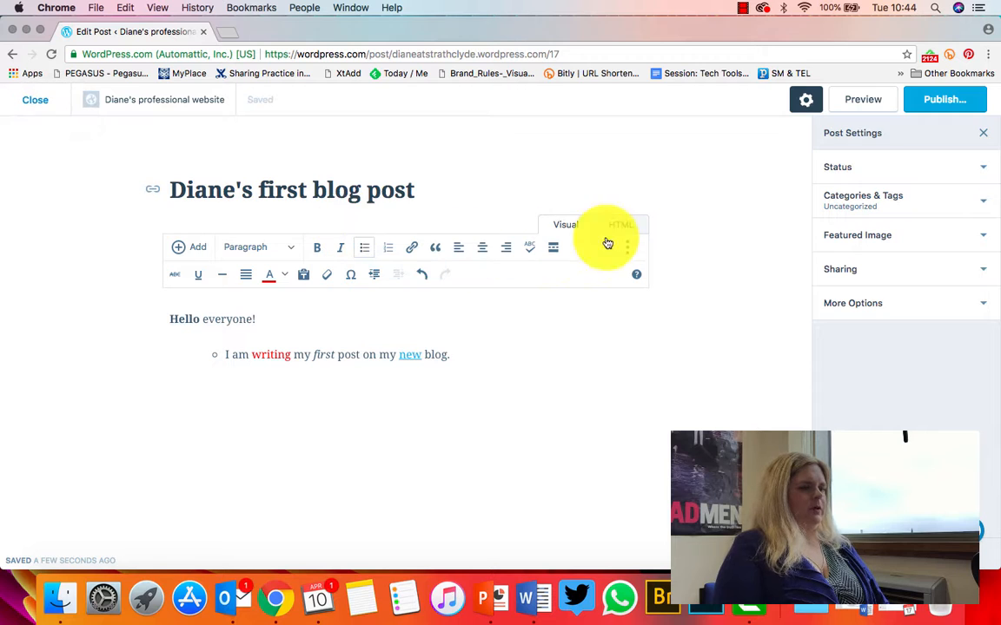
Review the scheduling option and publish the blog post immediately with public visibility
{"action": "left_click", "coordinate": [947, 99]}
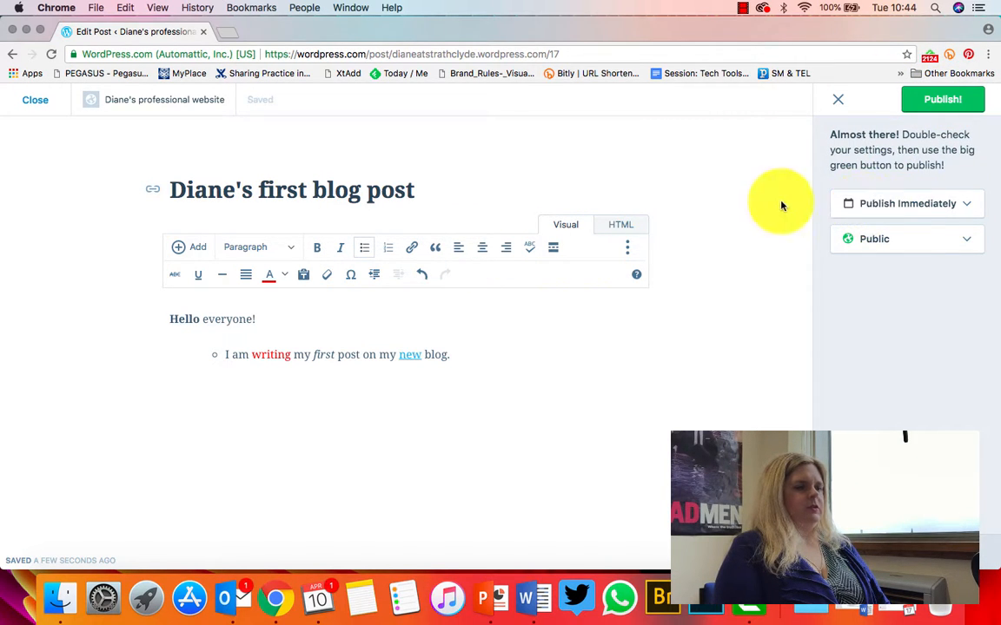
{"action": "left_click", "coordinate": [887, 212]}
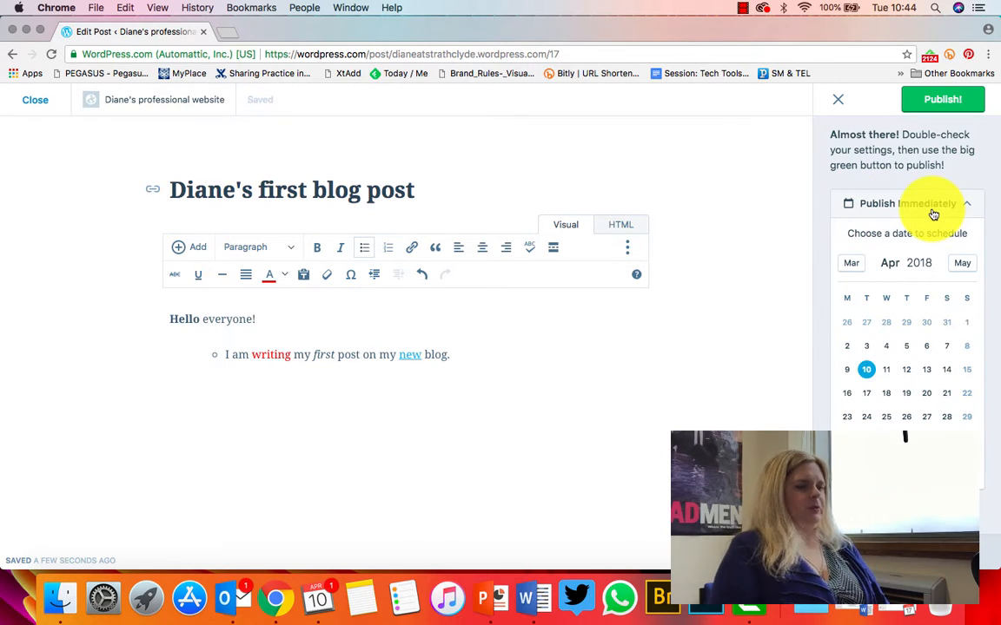
{"action": "left_click", "coordinate": [933, 213]}
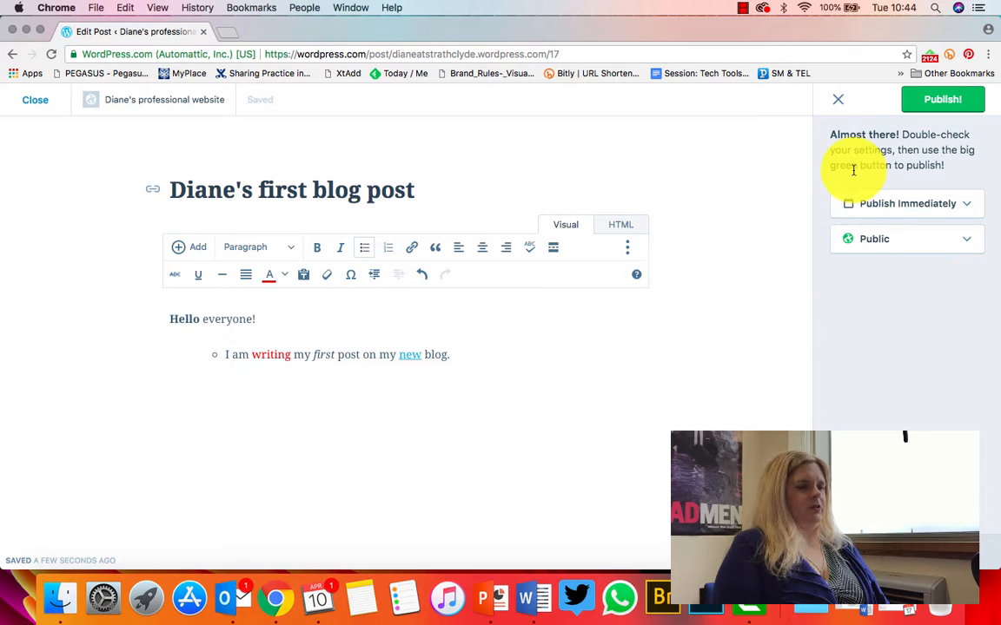
{"action": "left_click", "coordinate": [932, 101]}
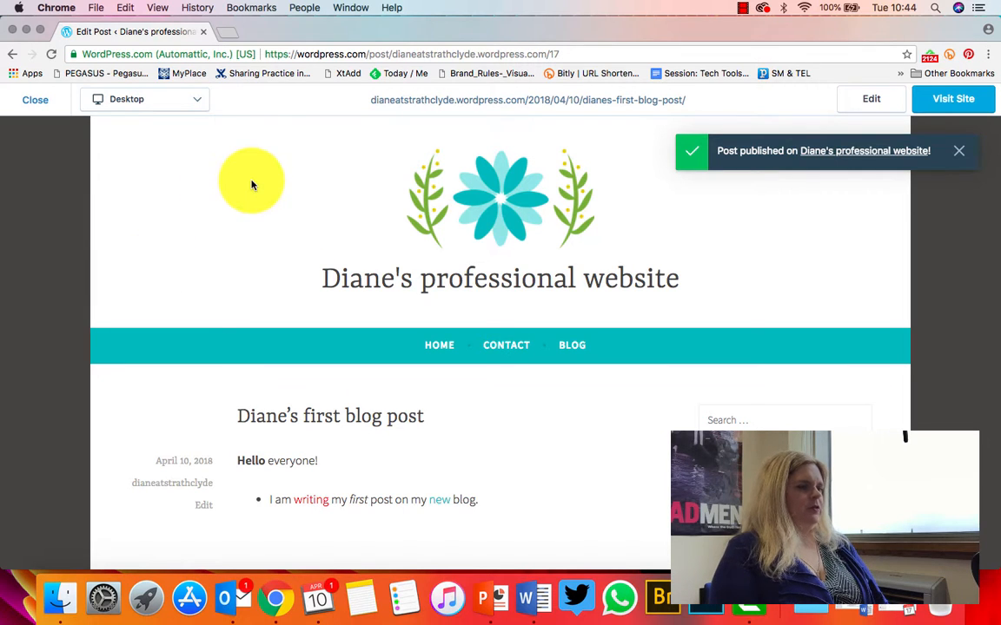
Open the live WordPress site's home page in a new browser tab
{"action": "left_click", "coordinate": [227, 32]}
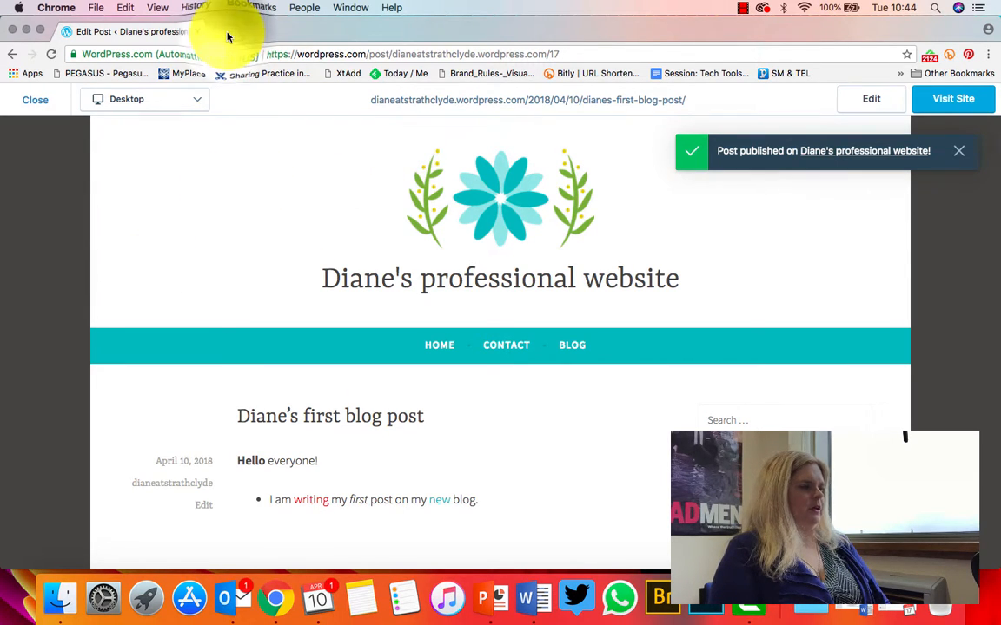
{"action": "type", "text": "i"}
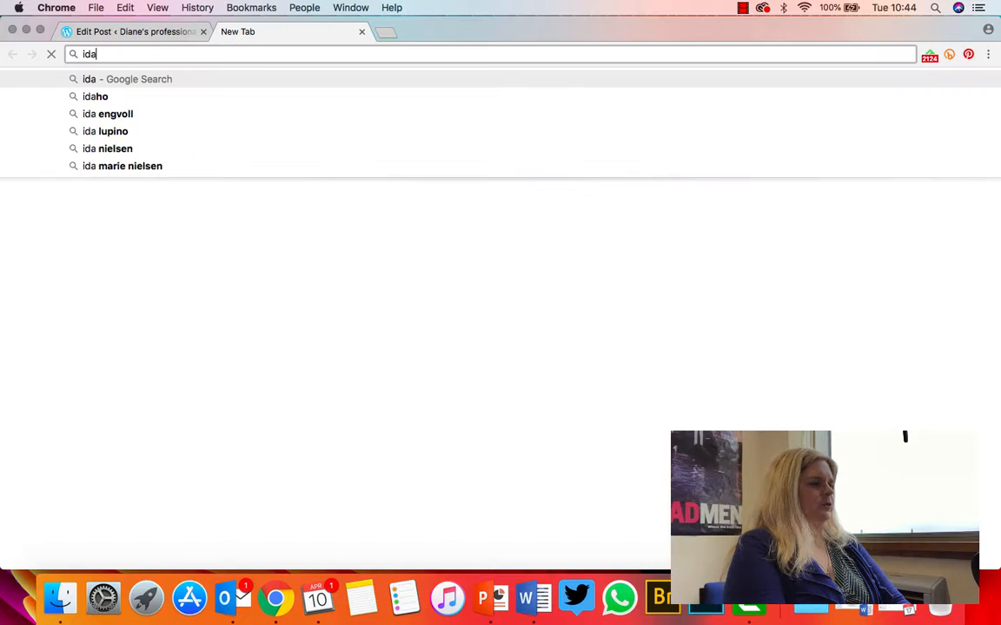
{"action": "key", "text": "BackSpace"}
{"action": "type", "text": "da"}
{"action": "key", "text": "BackSpace"}
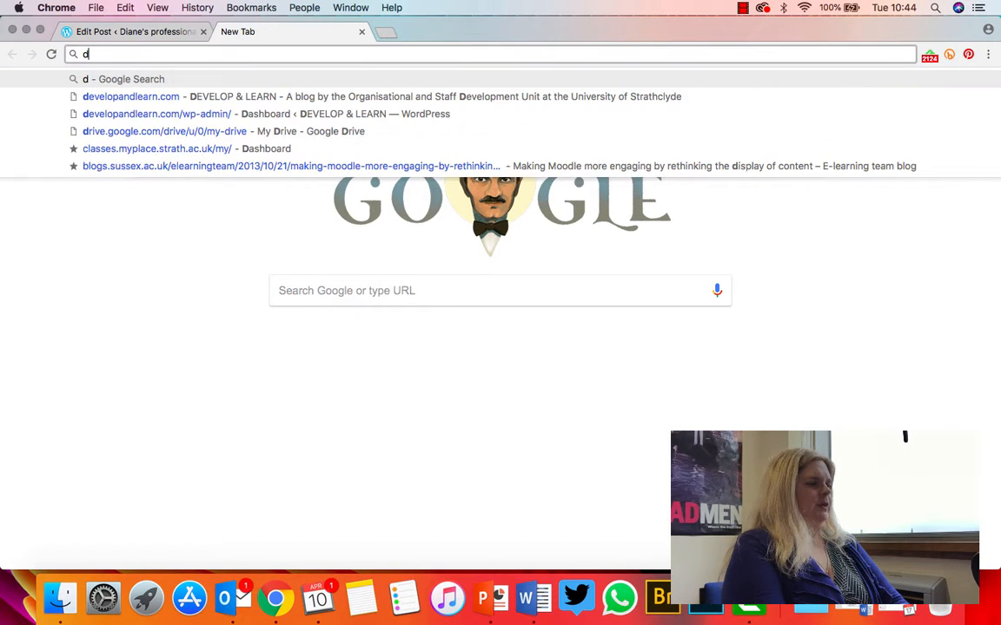
{"action": "type", "text": "ia"}
{"action": "key", "text": "Return"}
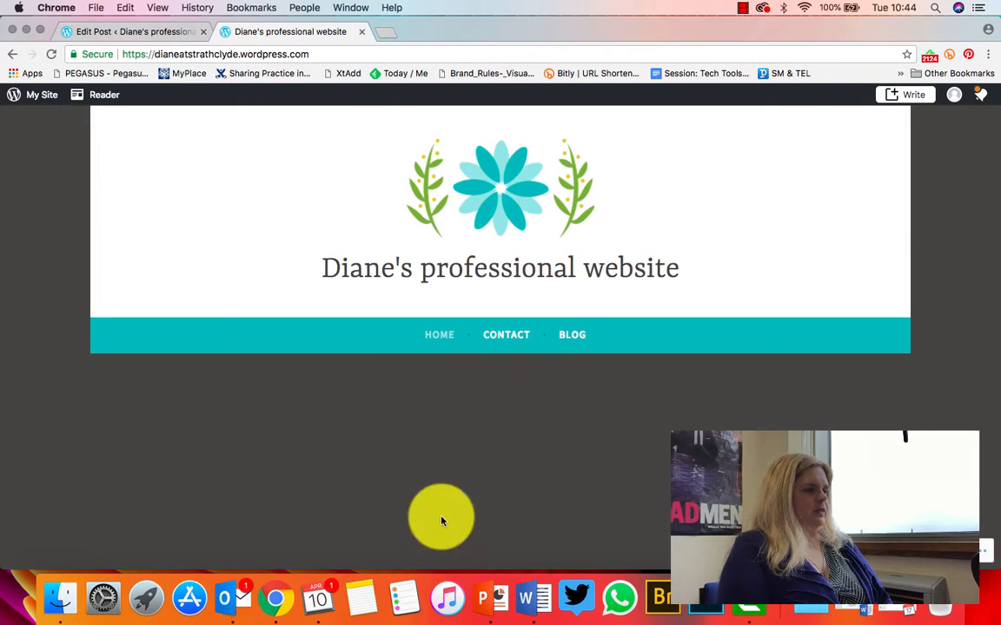
Examine the live home page from the header image down to the welcome text and footer
{"action": "scroll", "coordinate": [982, 473], "scroll_direction": "down", "scroll_amount": 2}
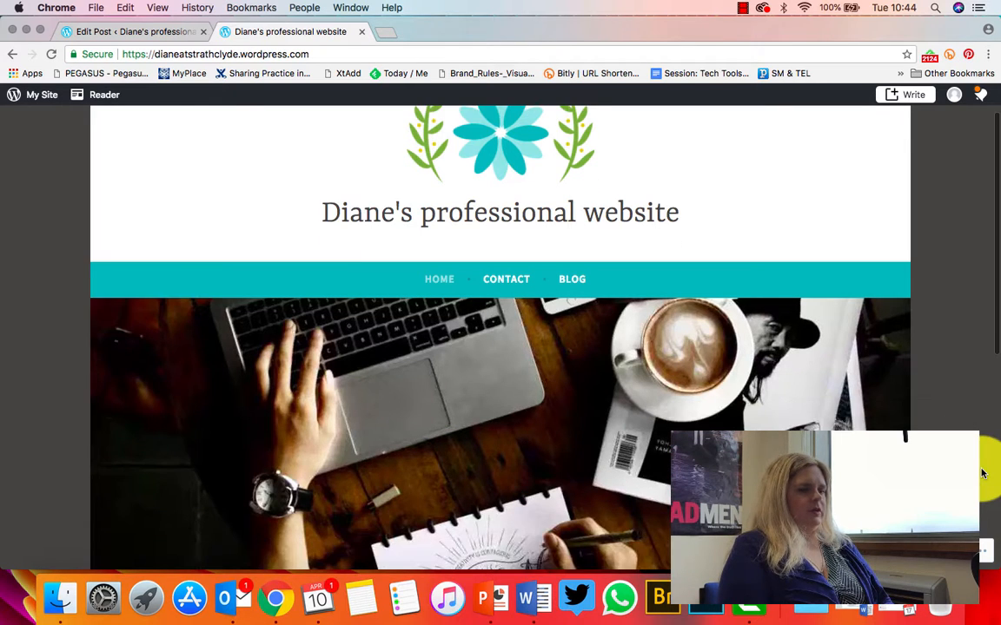
{"action": "scroll", "coordinate": [983, 473], "scroll_direction": "down", "scroll_amount": 1}
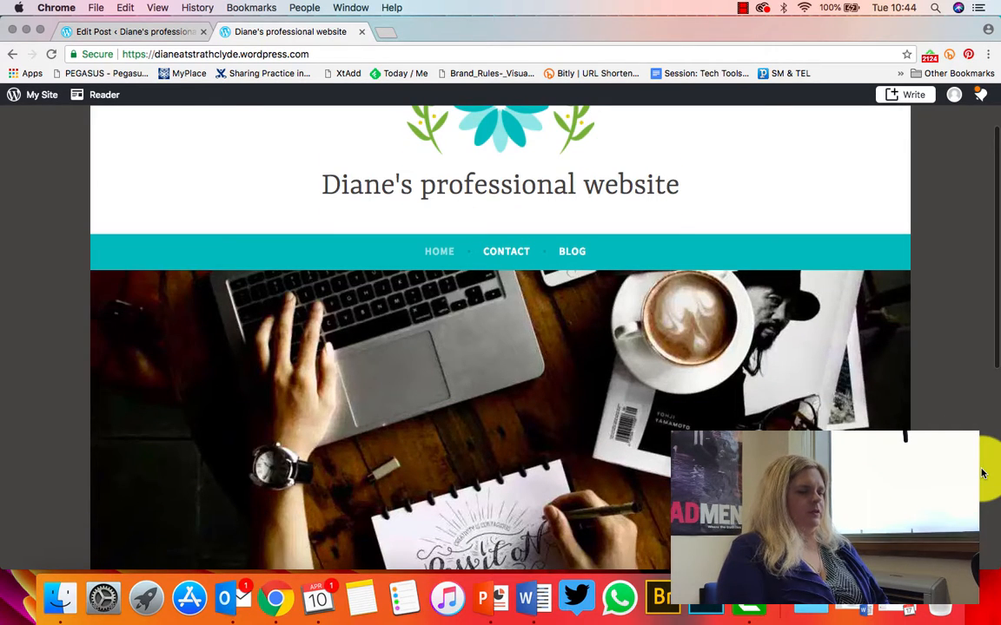
{"action": "scroll", "coordinate": [982, 473], "scroll_direction": "down", "scroll_amount": 1}
{"action": "scroll", "coordinate": [983, 474], "scroll_direction": "down", "scroll_amount": 9}
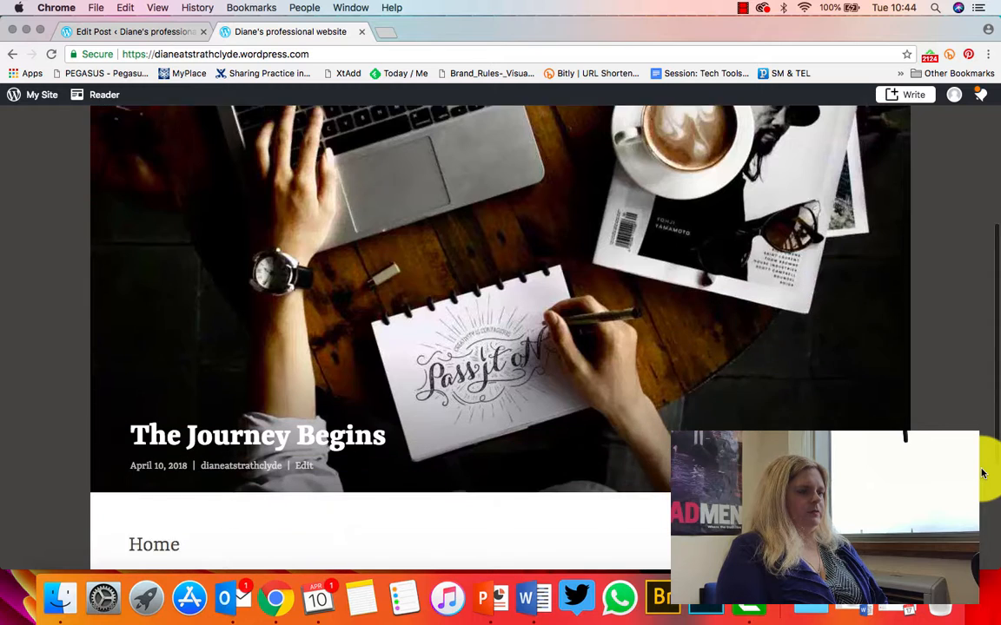
{"action": "scroll", "coordinate": [983, 473], "scroll_direction": "down", "scroll_amount": 4}
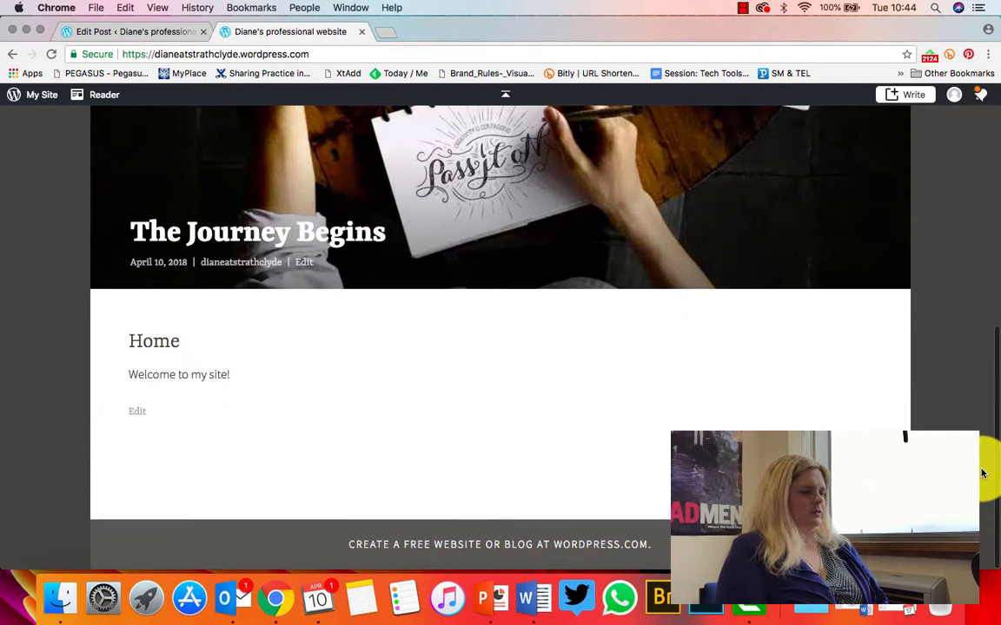
{"action": "scroll", "coordinate": [983, 474], "scroll_direction": "up", "scroll_amount": 1}
{"action": "scroll", "coordinate": [982, 473], "scroll_direction": "down", "scroll_amount": 1}
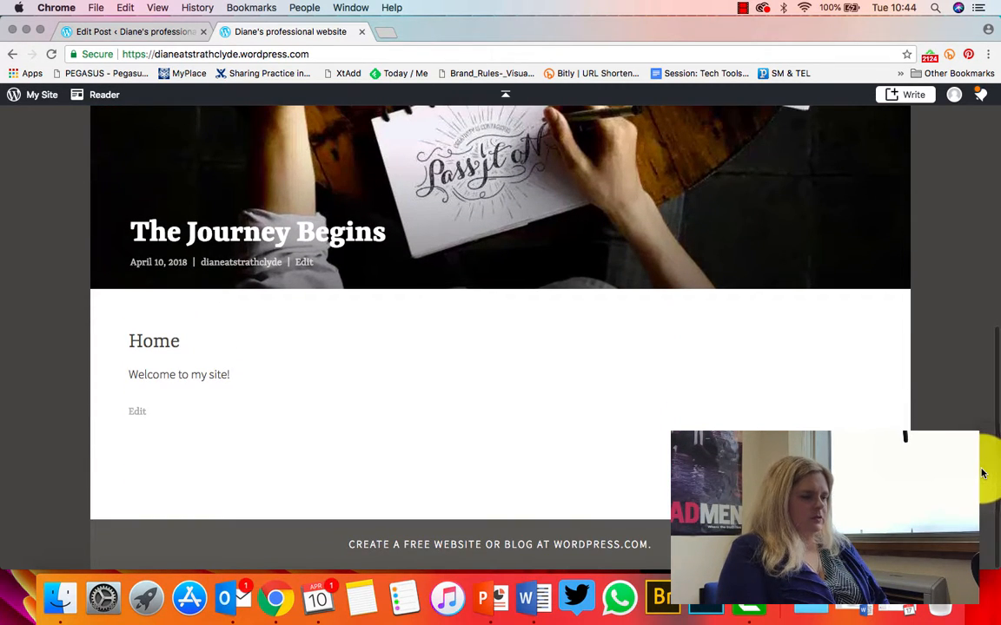
{"action": "scroll", "coordinate": [983, 473], "scroll_direction": "up", "scroll_amount": 12}
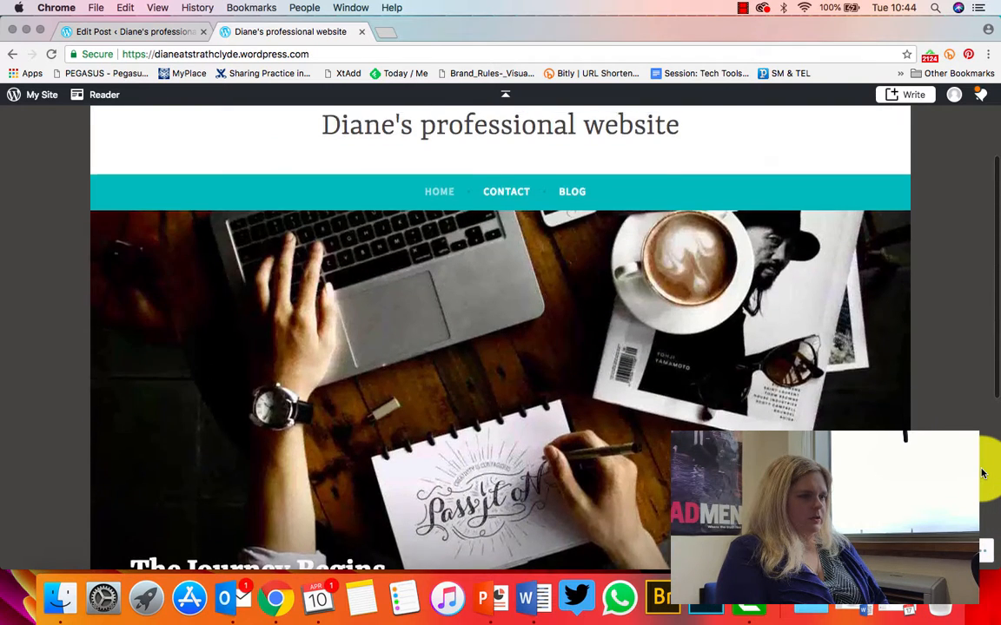
{"action": "scroll", "coordinate": [983, 473], "scroll_direction": "up", "scroll_amount": 4}
View the published post on the site's Blog page and return to the welcome text on the Home page
{"action": "left_click", "coordinate": [571, 298]}
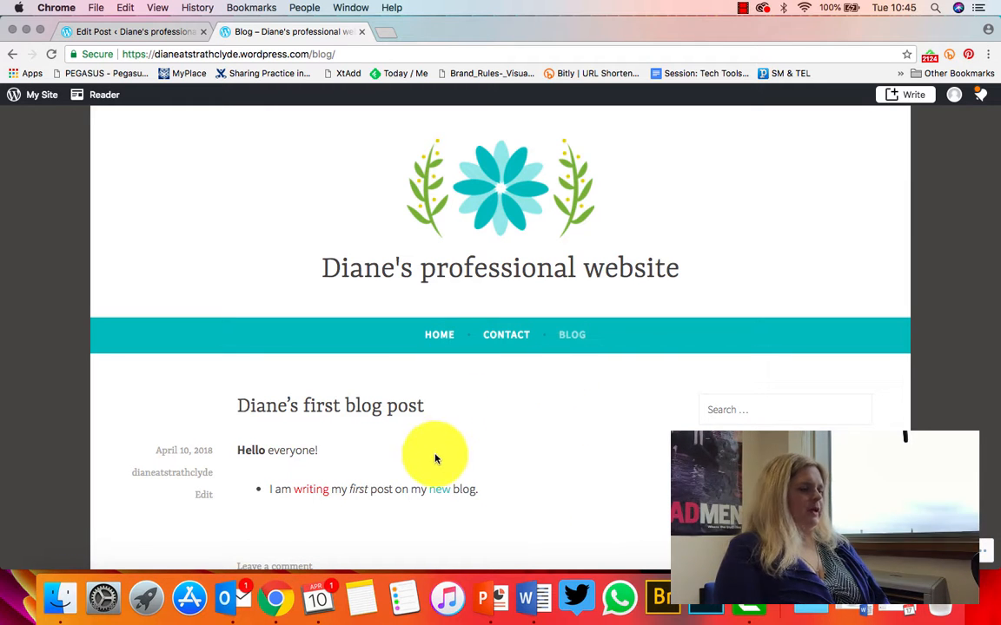
{"action": "left_click", "coordinate": [432, 349]}
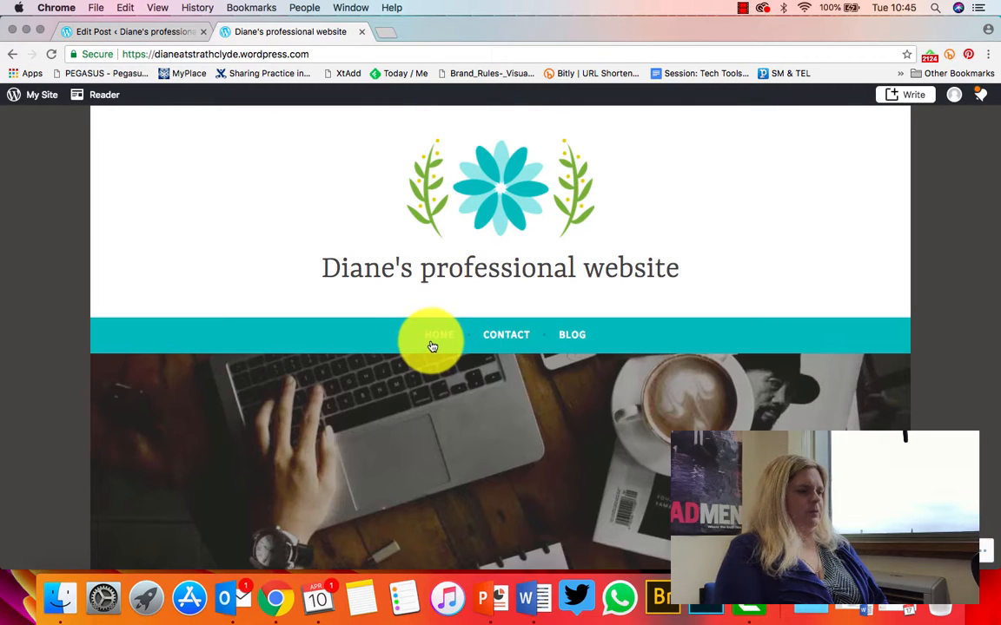
{"action": "scroll", "coordinate": [997, 475], "scroll_direction": "down", "scroll_amount": 5}
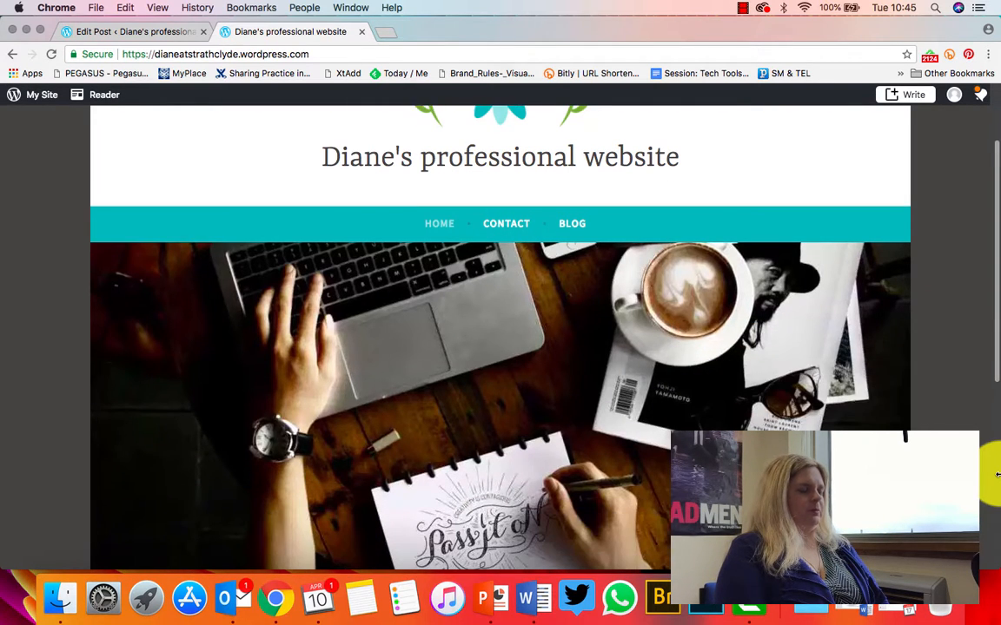
{"action": "scroll", "coordinate": [997, 474], "scroll_direction": "down", "scroll_amount": 6}
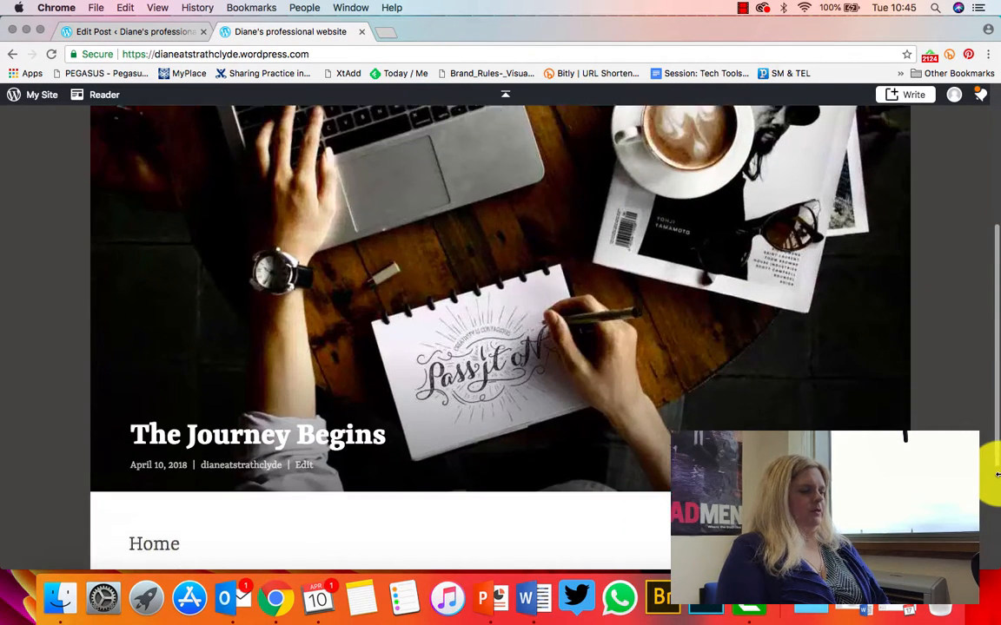
{"action": "scroll", "coordinate": [997, 475], "scroll_direction": "down", "scroll_amount": 1}
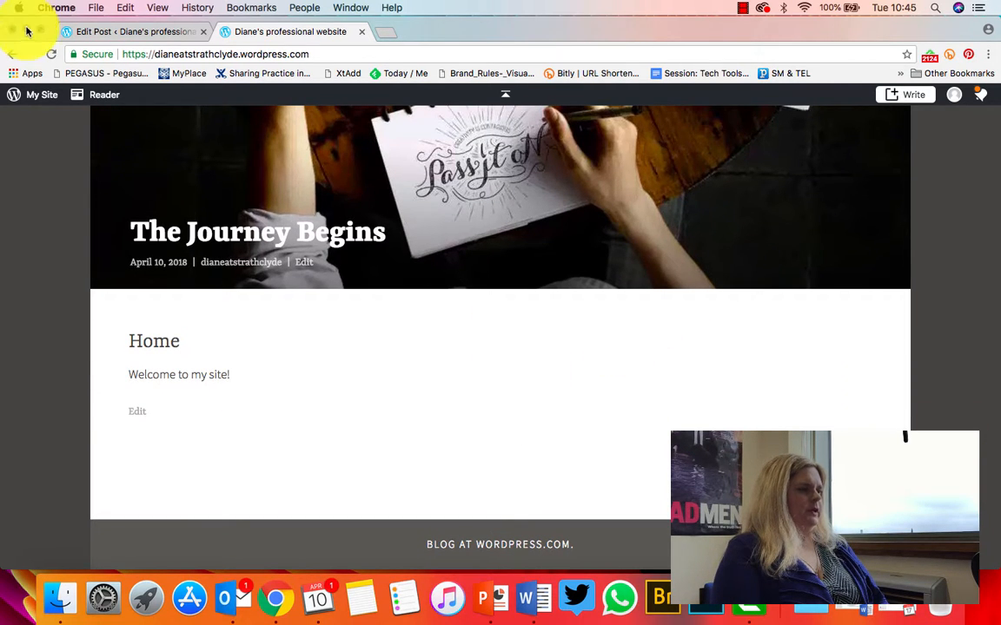
Go back to the post's editing tab, close the post and open the site's Home page for editing
{"action": "left_click", "coordinate": [118, 33]}
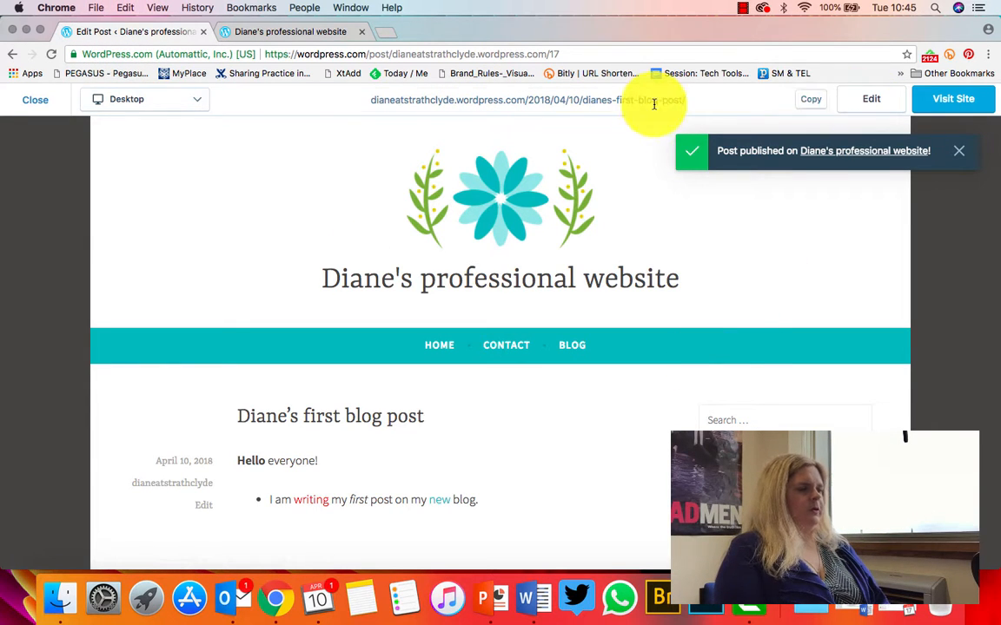
{"action": "left_click", "coordinate": [856, 109]}
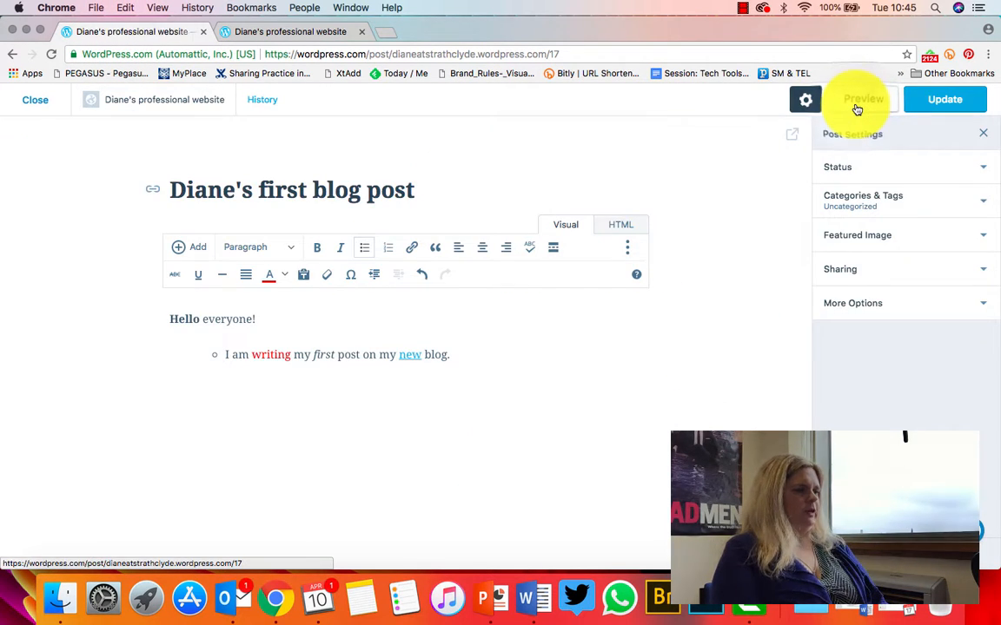
{"action": "left_click", "coordinate": [43, 109]}
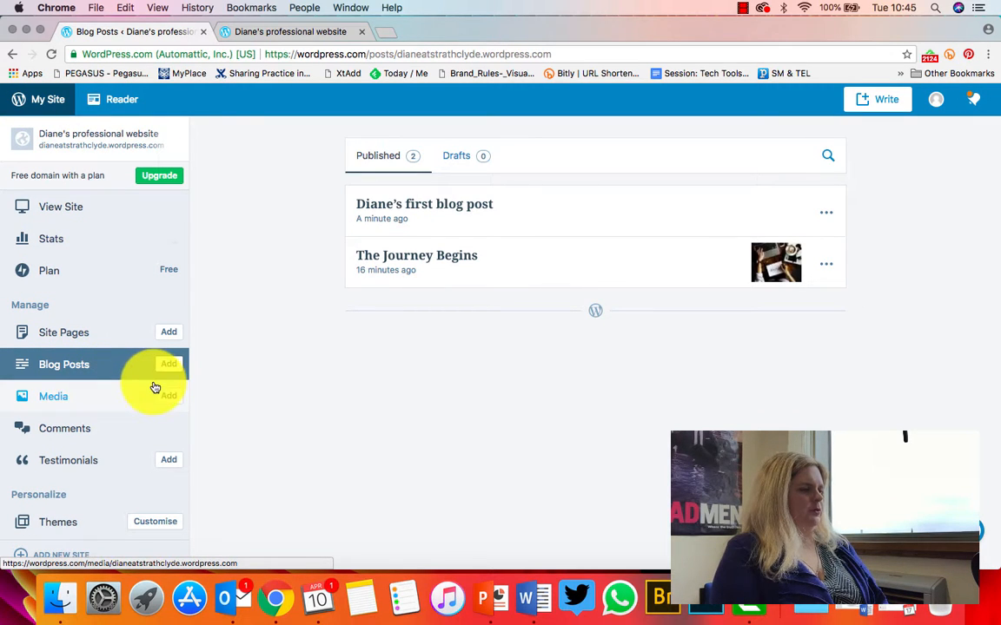
{"action": "left_click", "coordinate": [97, 351]}
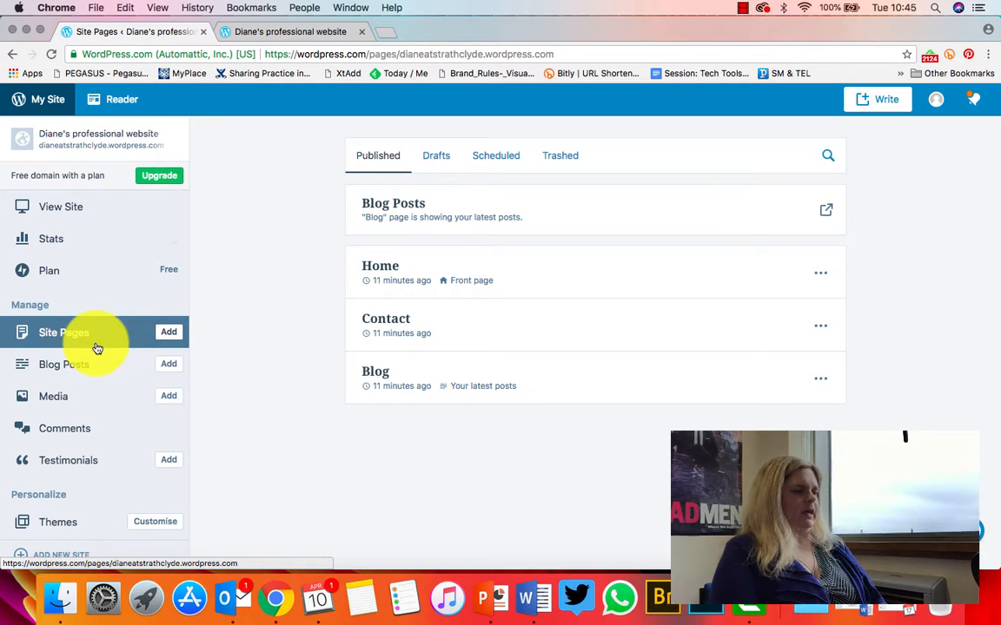
{"action": "left_click", "coordinate": [375, 272]}
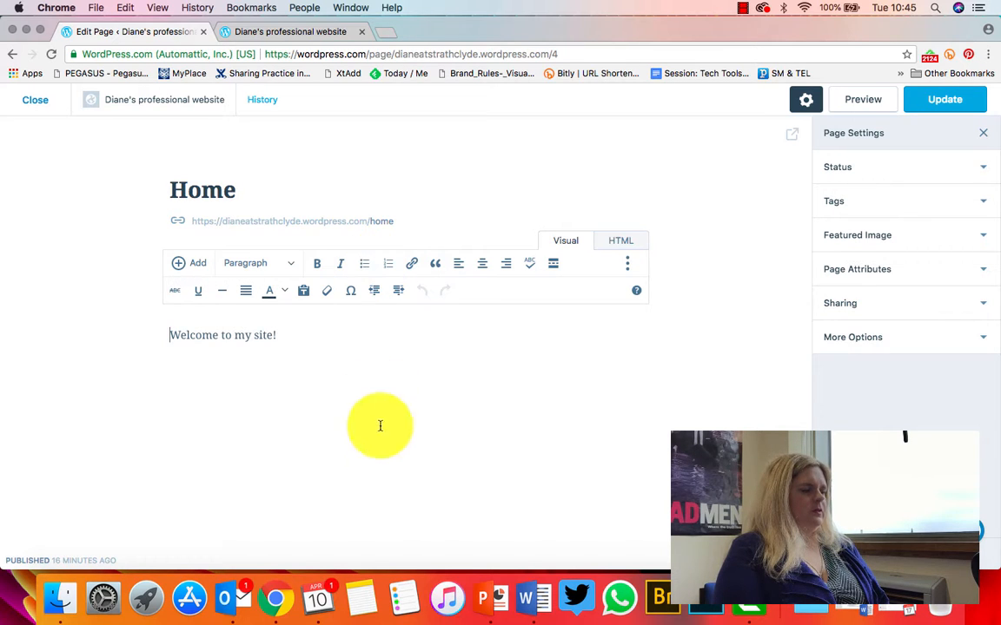
Add "This is a test of my new page!" after the Home page's welcome sentence and update the page
{"action": "left_click", "coordinate": [304, 343]}
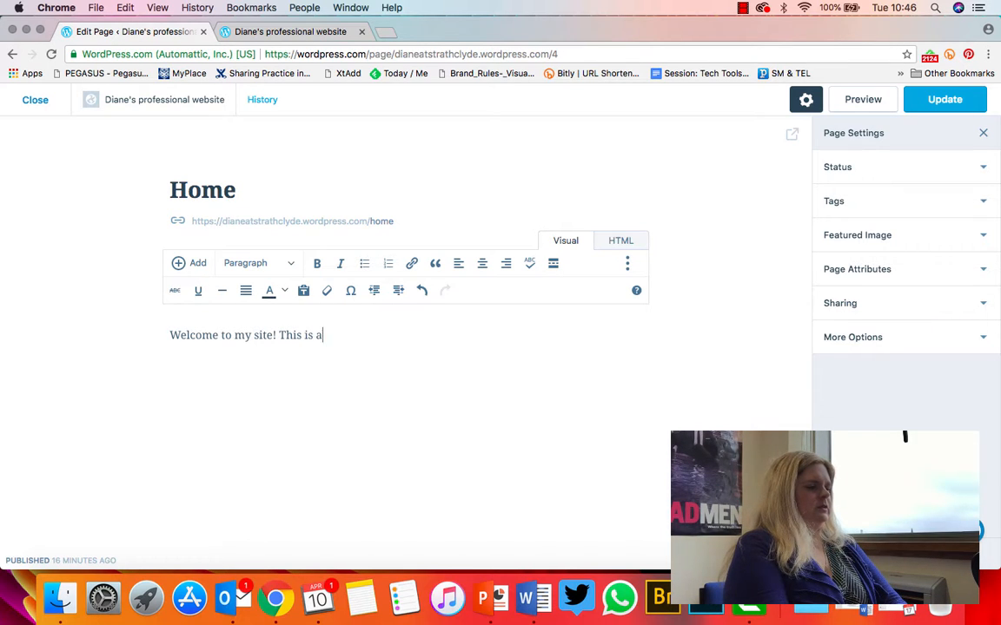
{"action": "type", "text": "new pag"}
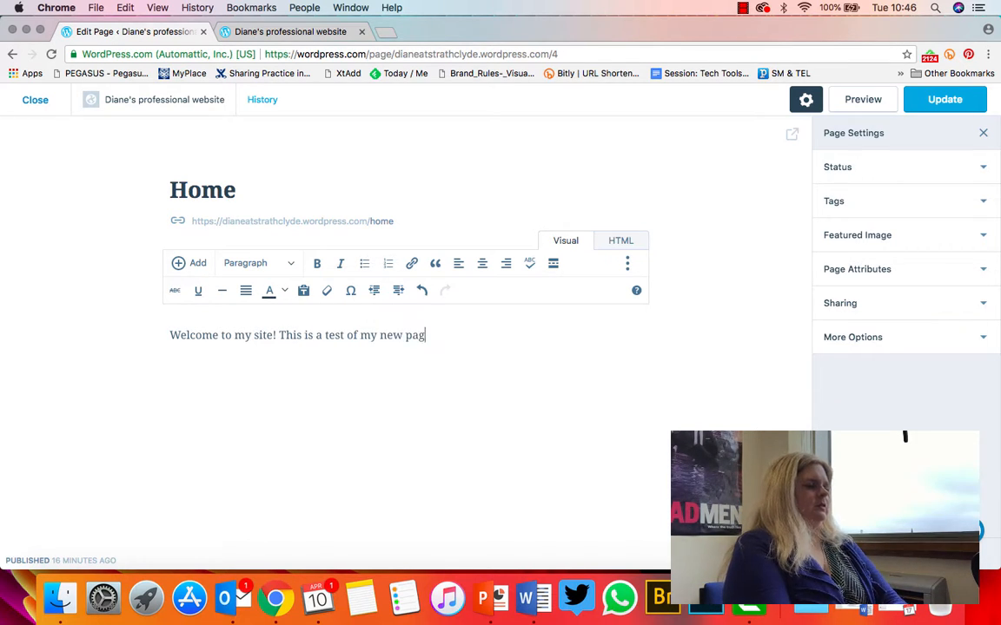
{"action": "type", "text": "e!"}
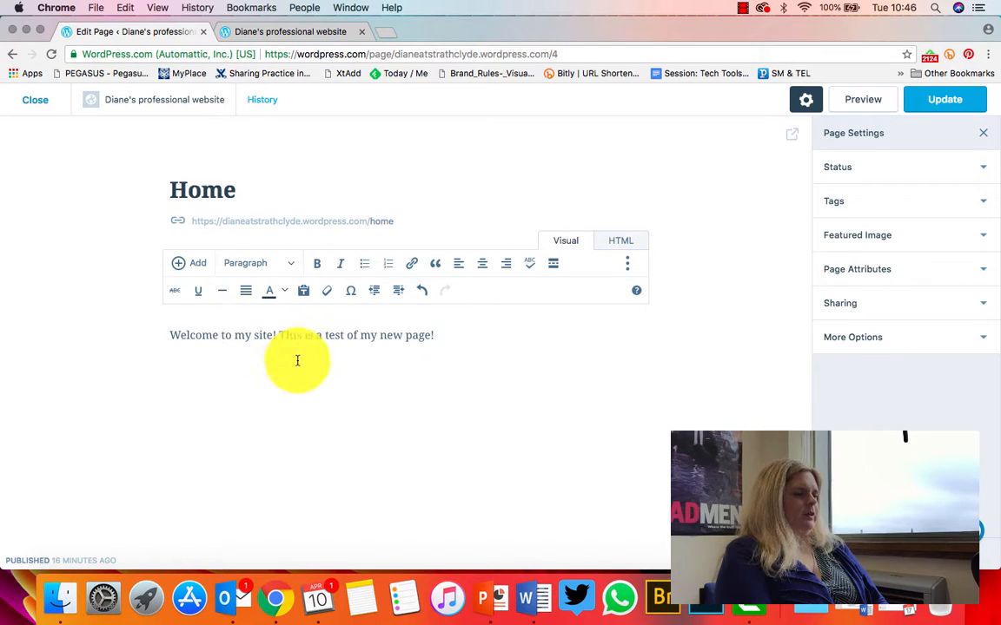
{"action": "left_click", "coordinate": [925, 110]}
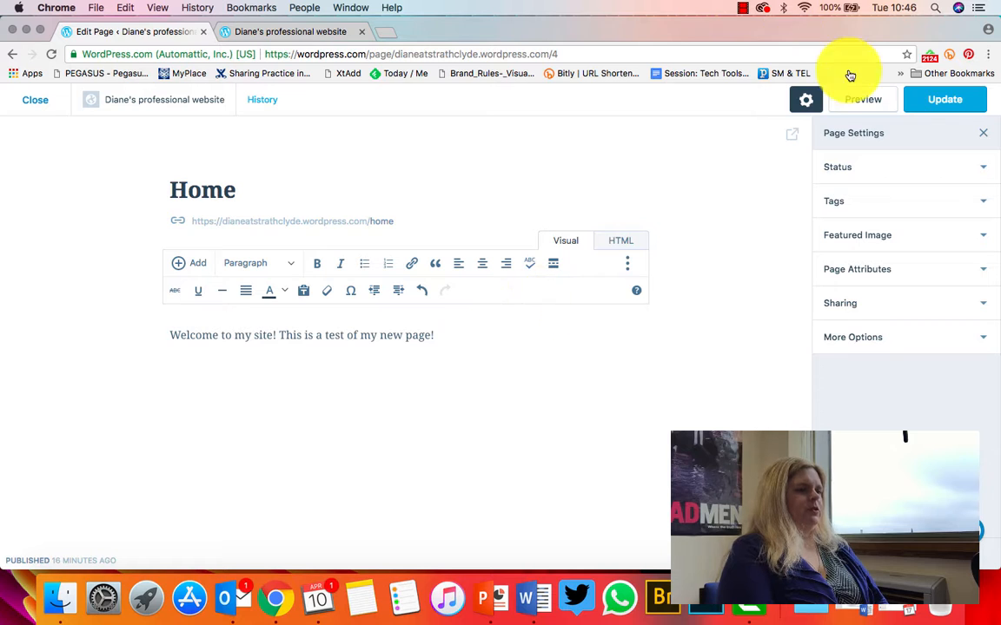
Update the Home page and visit the live page to check its welcome text below the header image
{"action": "left_click", "coordinate": [934, 110]}
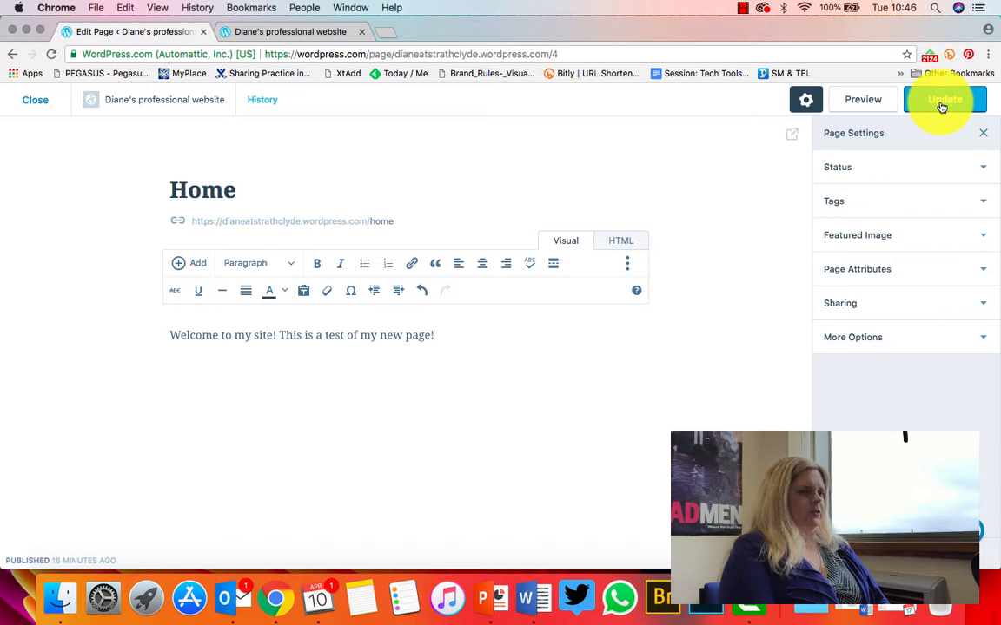
{"action": "left_click", "coordinate": [941, 106]}
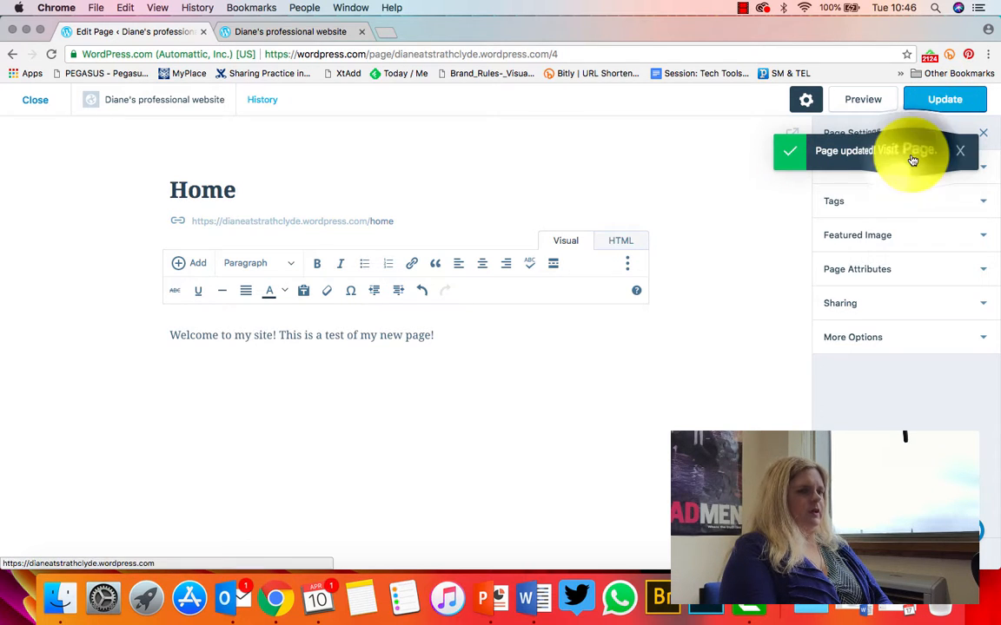
{"action": "left_click", "coordinate": [911, 157]}
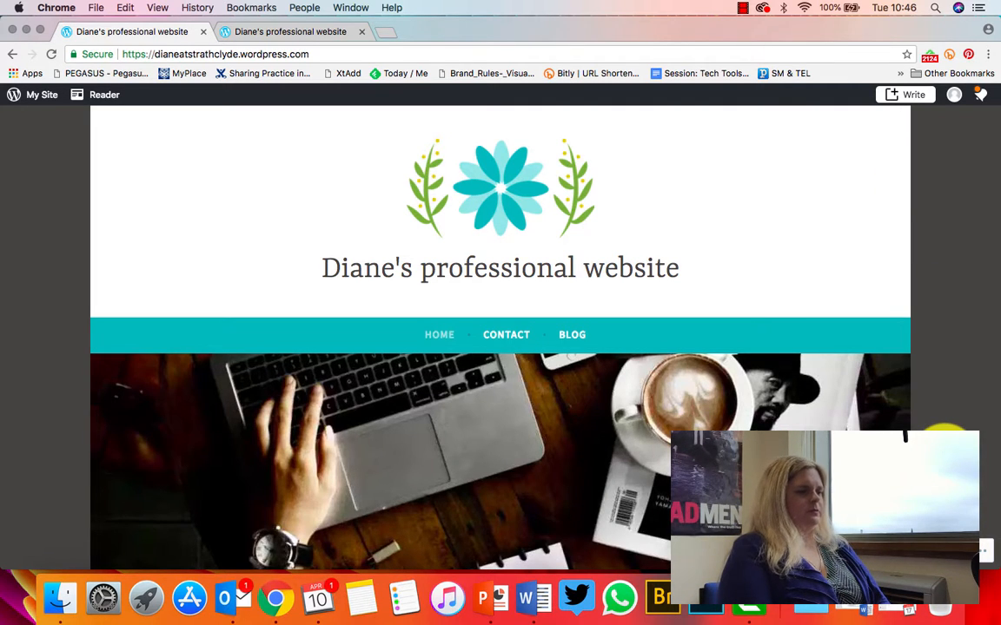
{"action": "scroll", "coordinate": [945, 438], "scroll_direction": "down", "scroll_amount": 5}
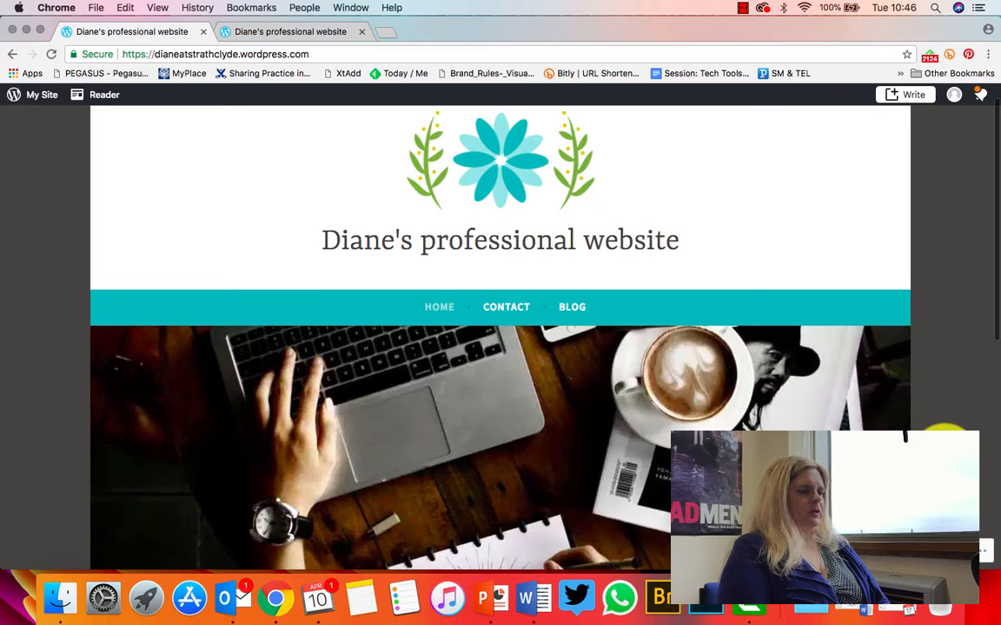
{"action": "scroll", "coordinate": [946, 439], "scroll_direction": "down", "scroll_amount": 4}
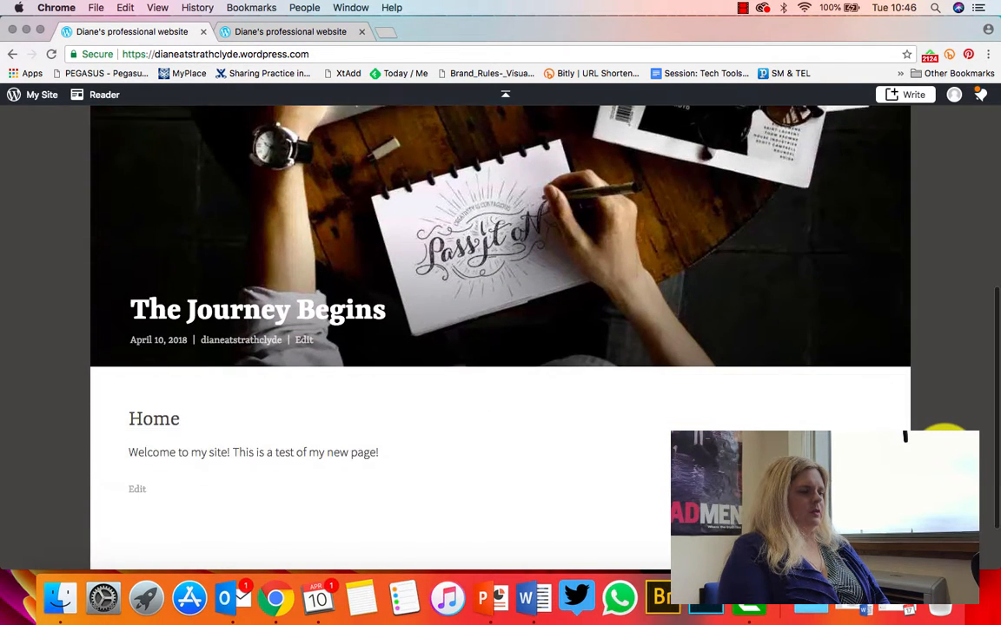
{"action": "scroll", "coordinate": [945, 439], "scroll_direction": "up", "scroll_amount": 4}
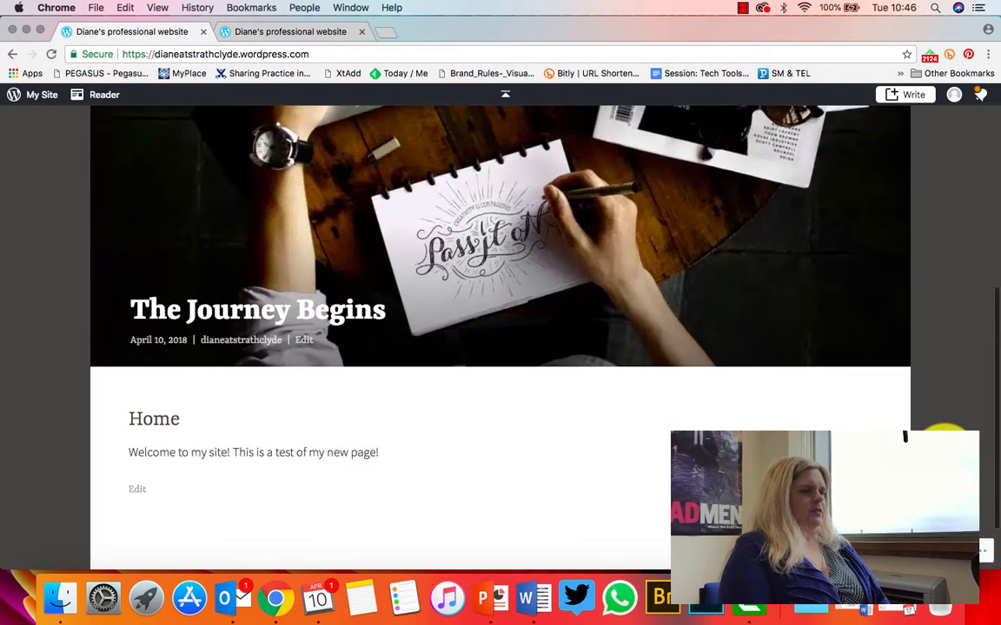
{"action": "scroll", "coordinate": [945, 439], "scroll_direction": "up", "scroll_amount": 6}
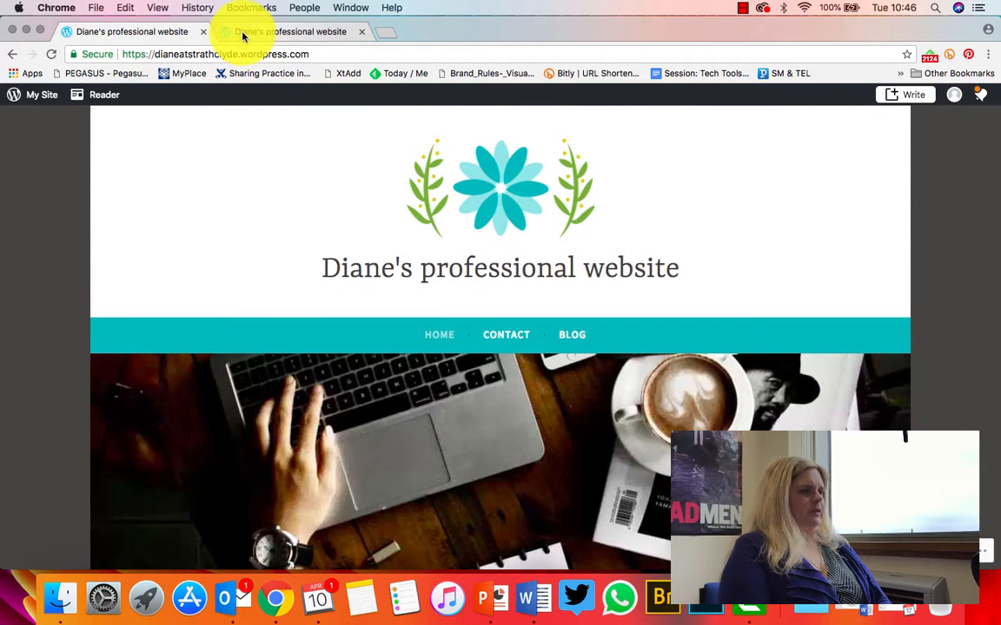
Open the site's Themes and browse the gallery of available designs
{"action": "left_click", "coordinate": [41, 97]}
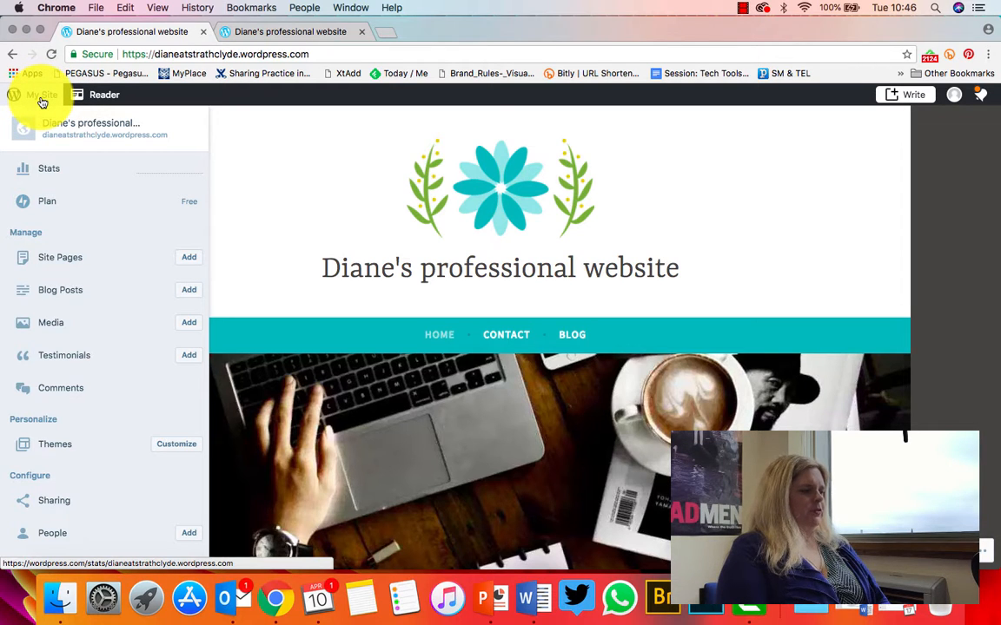
{"action": "left_click", "coordinate": [47, 450]}
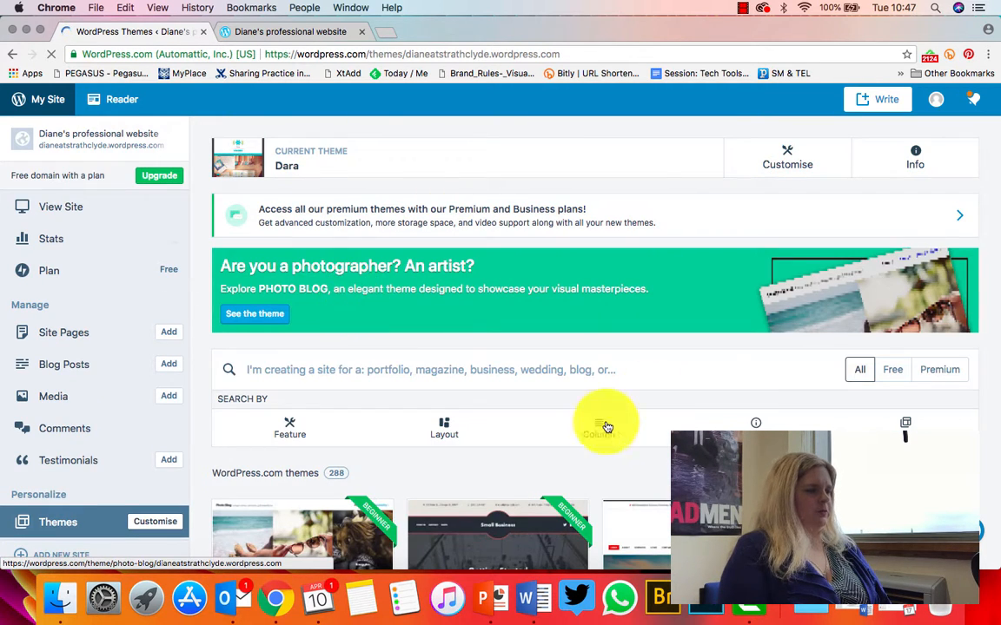
{"action": "scroll", "coordinate": [993, 460], "scroll_direction": "down", "scroll_amount": 1}
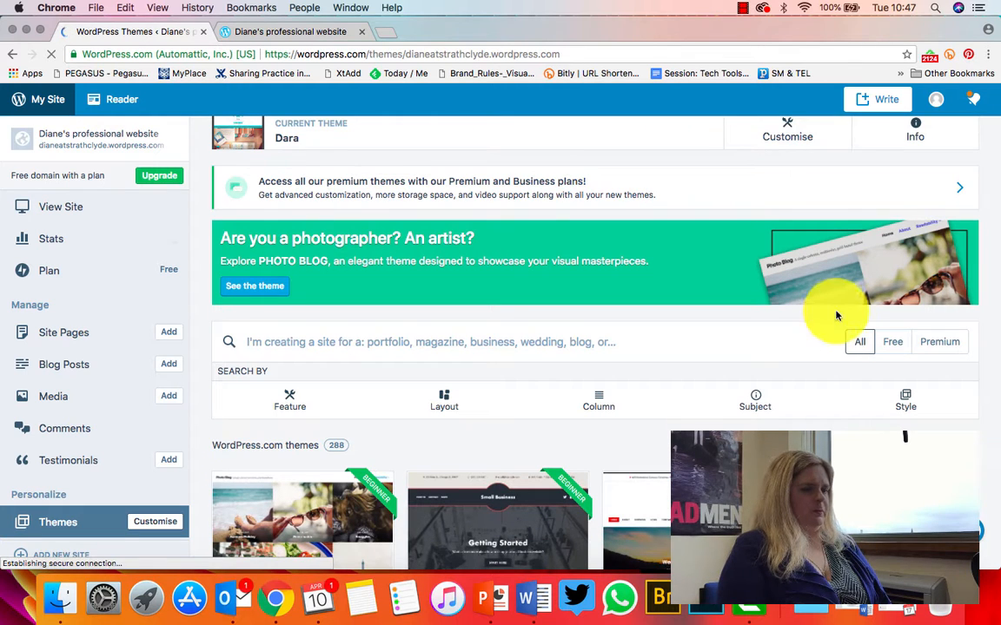
{"action": "scroll", "coordinate": [835, 306], "scroll_direction": "down", "scroll_amount": 1}
{"action": "scroll", "coordinate": [835, 305], "scroll_direction": "down", "scroll_amount": 2}
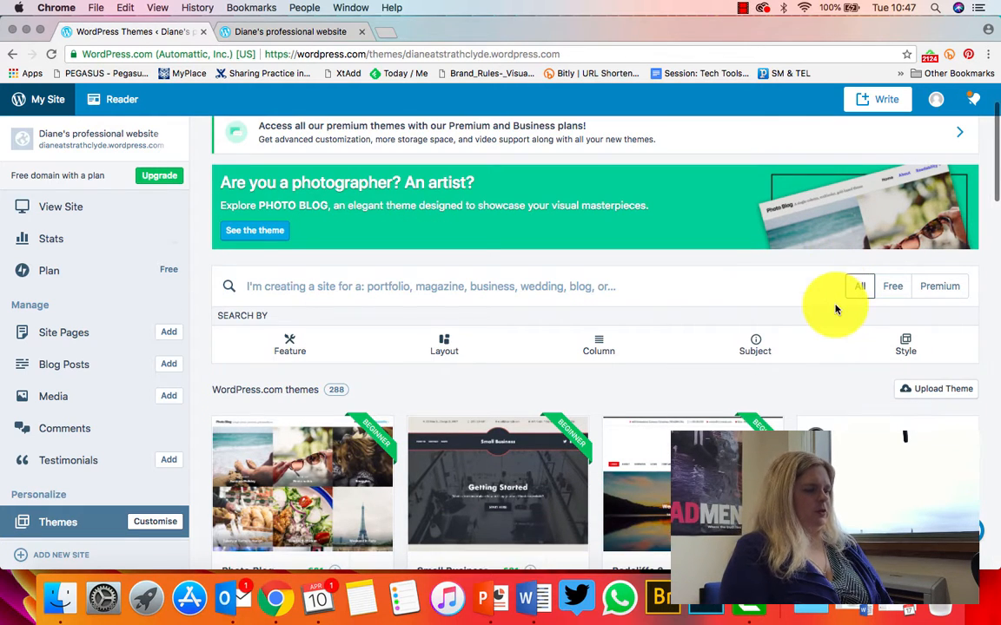
{"action": "scroll", "coordinate": [835, 309], "scroll_direction": "down", "scroll_amount": 4}
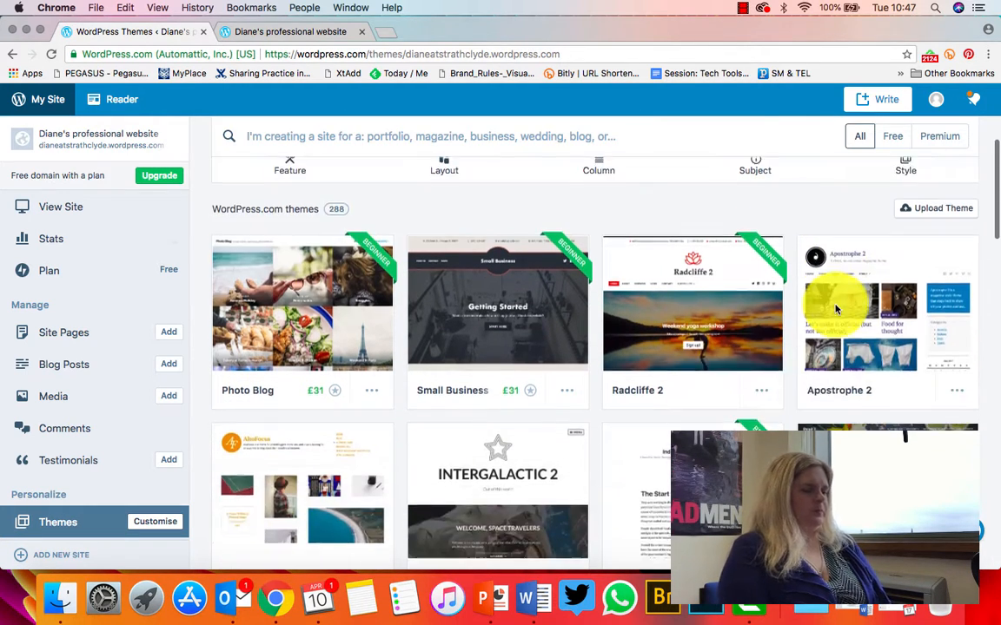
{"action": "scroll", "coordinate": [834, 310], "scroll_direction": "down", "scroll_amount": 4}
{"action": "scroll", "coordinate": [834, 310], "scroll_direction": "up", "scroll_amount": 1}
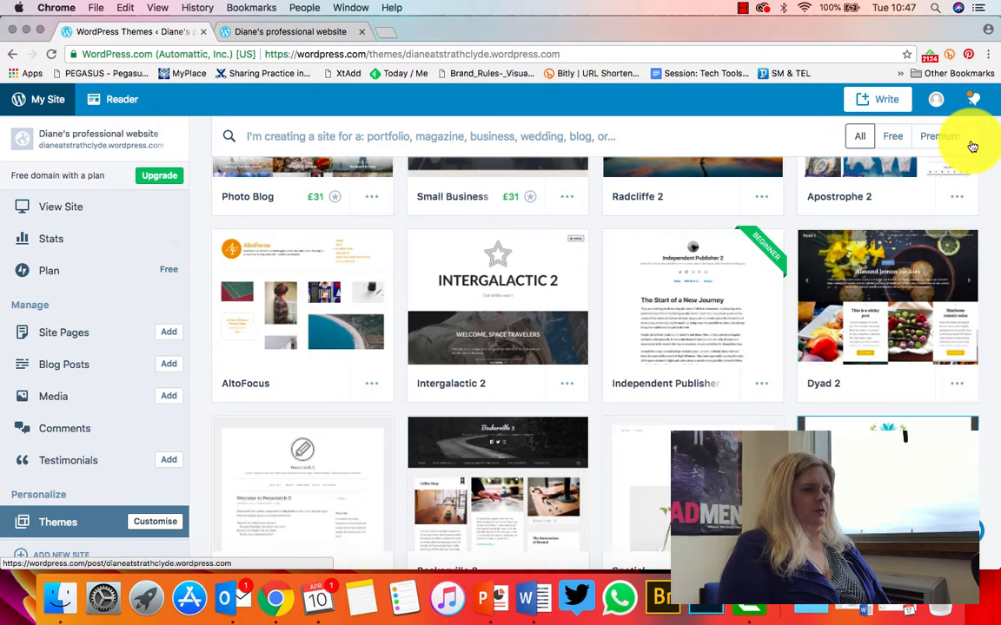
{"action": "scroll", "coordinate": [982, 145], "scroll_direction": "up", "scroll_amount": 1}
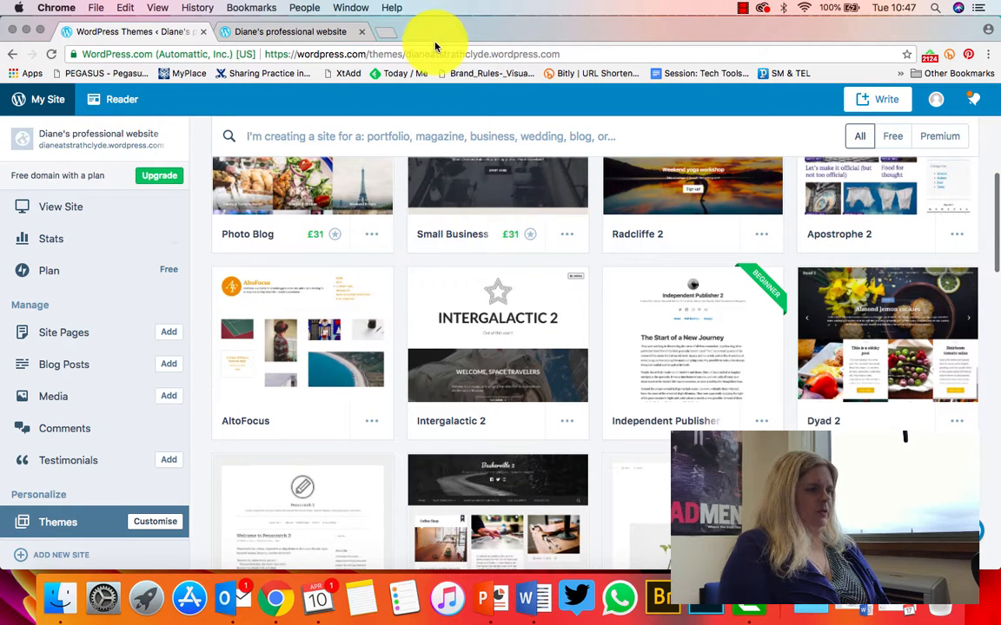
Search the theme gallery for "academics"
{"action": "left_click", "coordinate": [433, 140]}
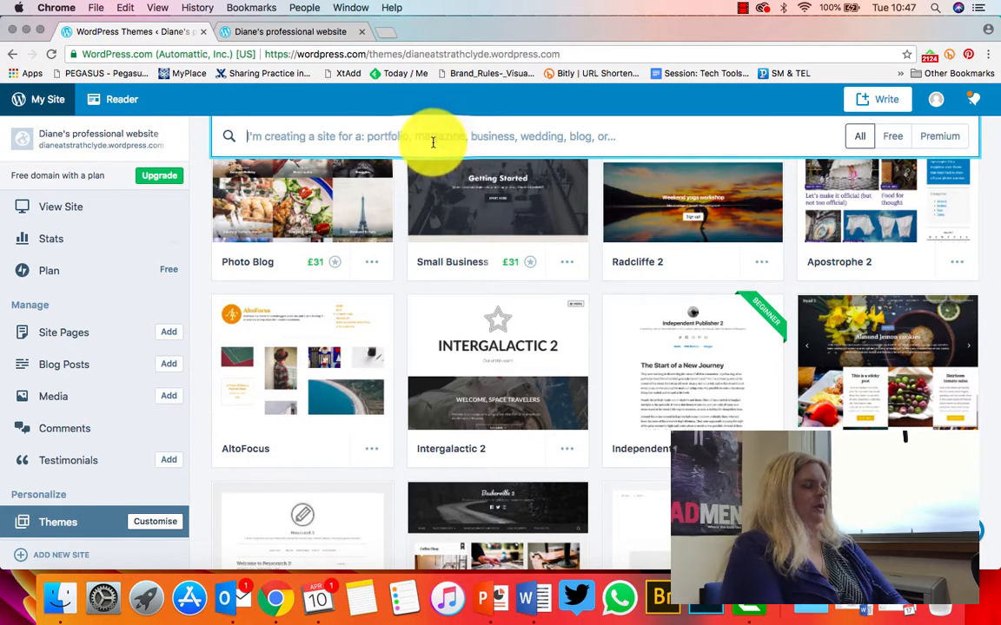
{"action": "type", "text": "academia"}
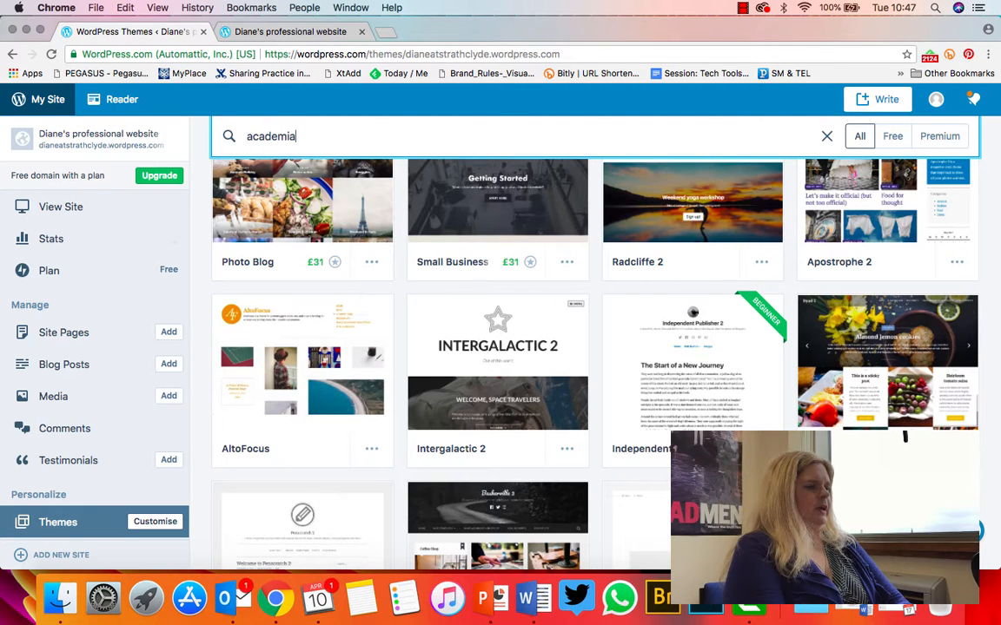
{"action": "type", "text": "c"}
{"action": "key", "text": "BackSpace"}
{"action": "key", "text": "BackSpace"}
{"action": "key", "text": "BackSpace"}
{"action": "type", "text": "is"}
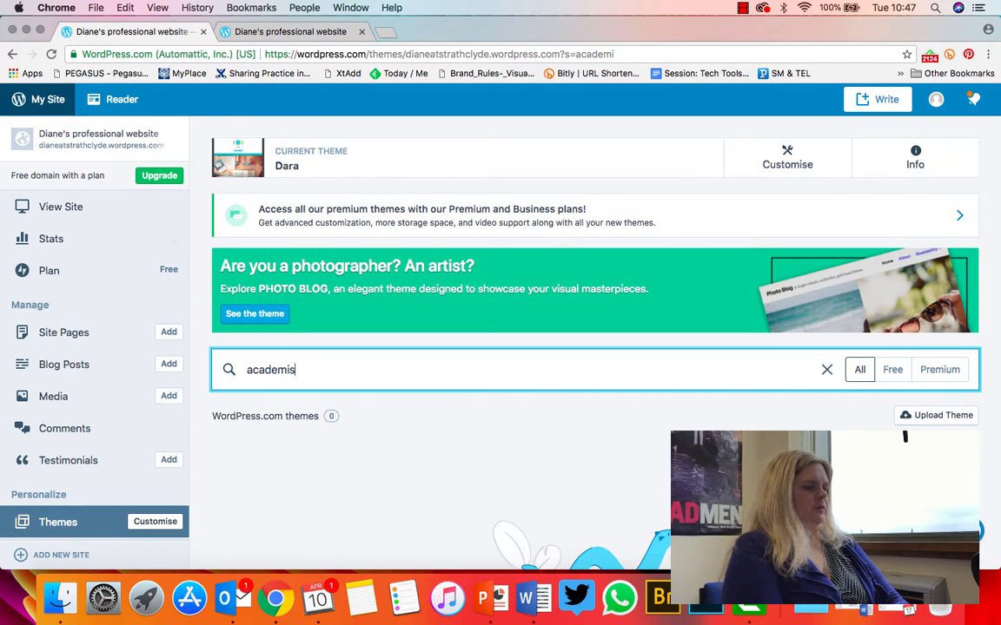
{"action": "key", "text": "BackSpace"}
{"action": "type", "text": "cs"}
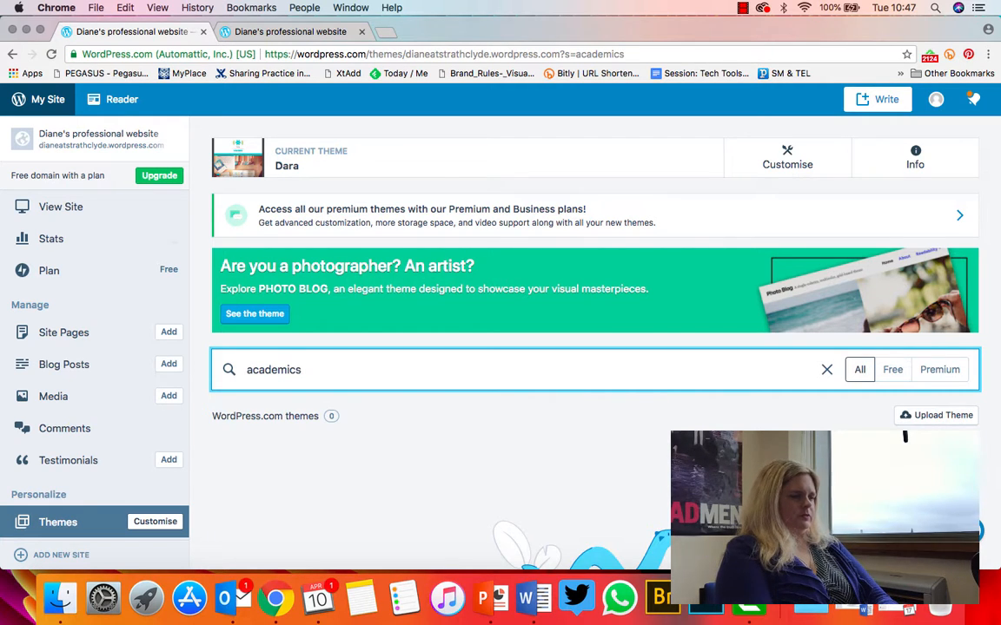
Replace the theme search term with "education" and filter the gallery by the Education subject
{"action": "key", "text": "BackSpace"}
{"action": "key", "text": "BackSpace"}
{"action": "key", "text": "BackSpace"}
{"action": "key", "text": "BackSpace"}
{"action": "key", "text": "BackSpace"}
{"action": "key", "text": "BackSpace"}
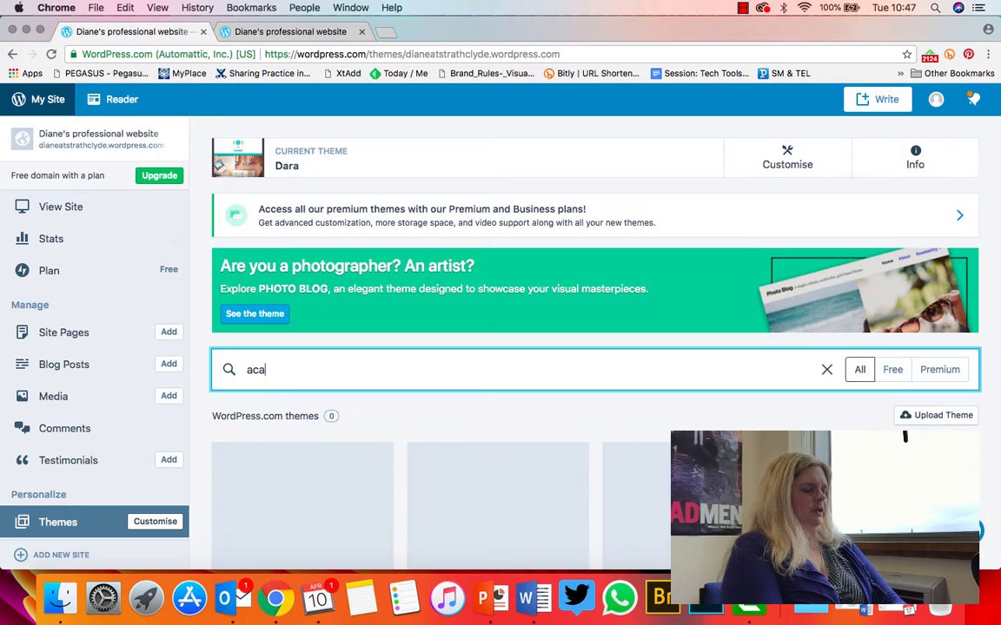
{"action": "key", "text": "BackSpace"}
{"action": "key", "text": "BackSpace"}
{"action": "key", "text": "BackSpace"}
{"action": "type", "text": "ed"}
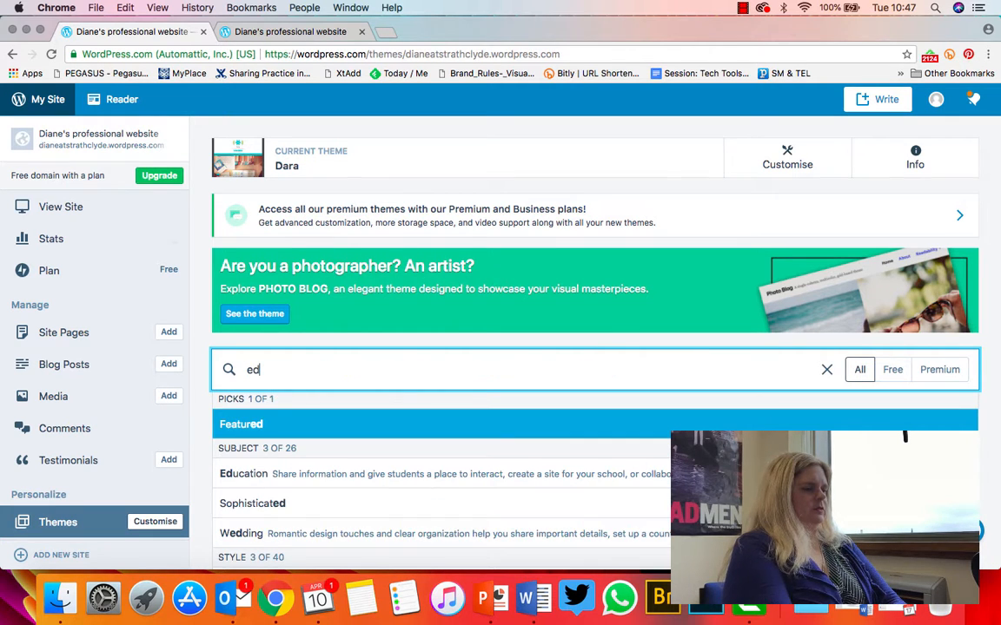
{"action": "type", "text": "ucatio"}
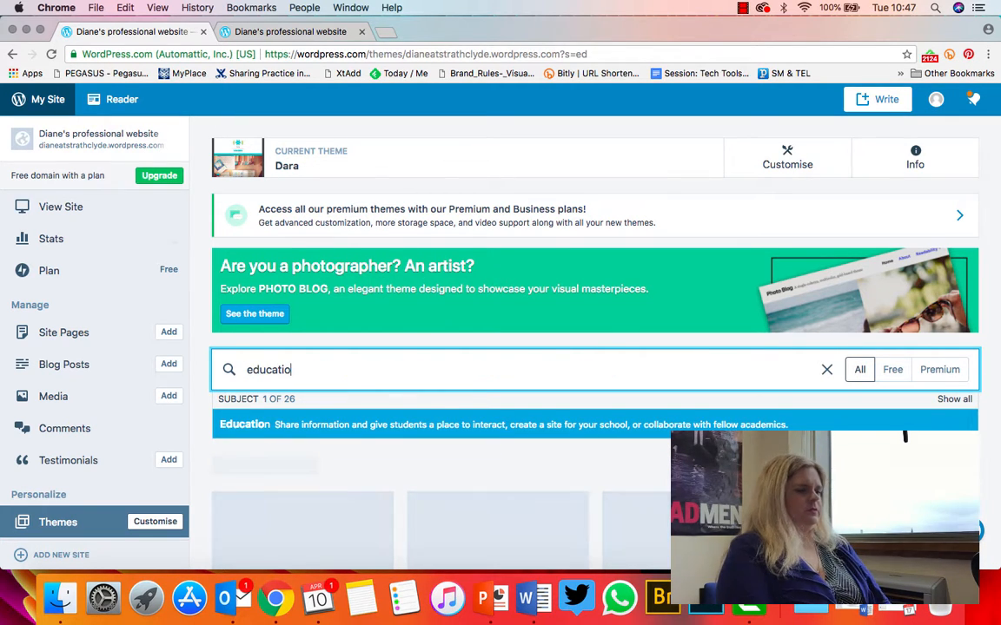
{"action": "key", "text": "Return"}
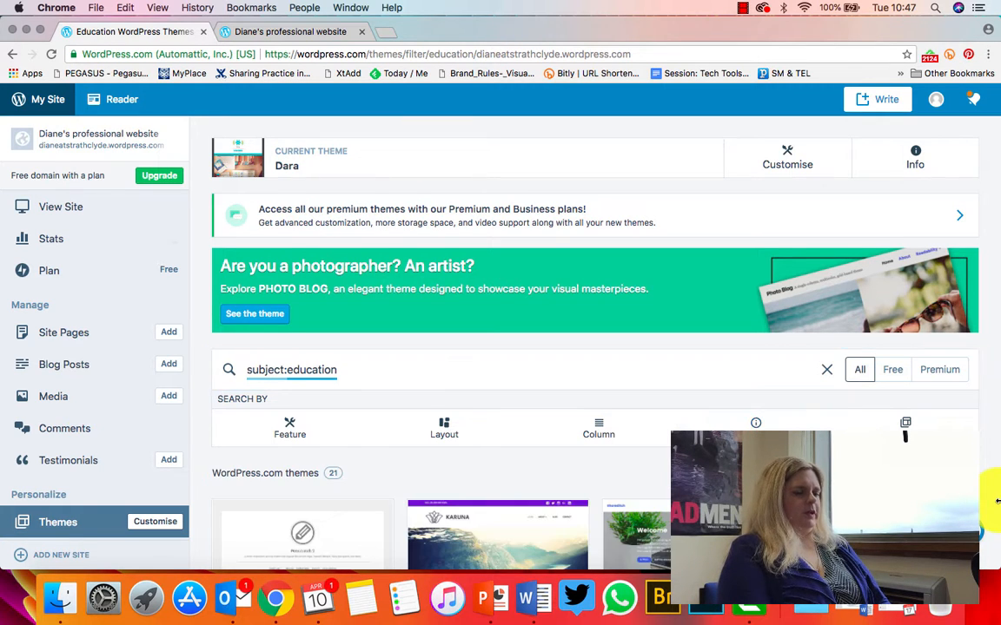
Activate the free Twenty Sixteen theme from the education results and start customizing the site
{"action": "scroll", "coordinate": [997, 501], "scroll_direction": "down", "scroll_amount": 4}
{"action": "scroll", "coordinate": [997, 502], "scroll_direction": "down", "scroll_amount": 3}
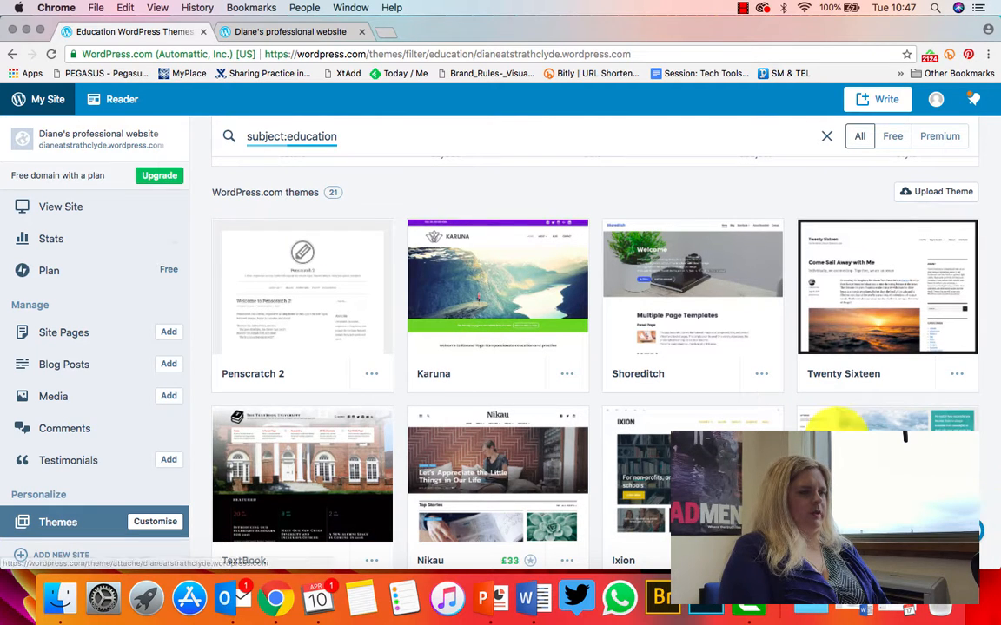
{"action": "left_click", "coordinate": [860, 249]}
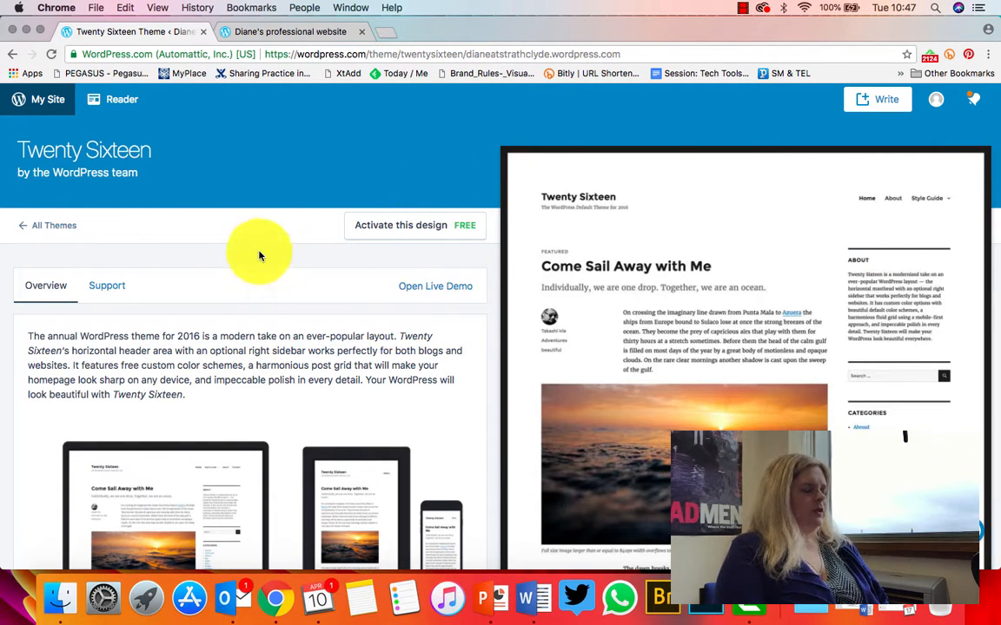
{"action": "left_click", "coordinate": [437, 231]}
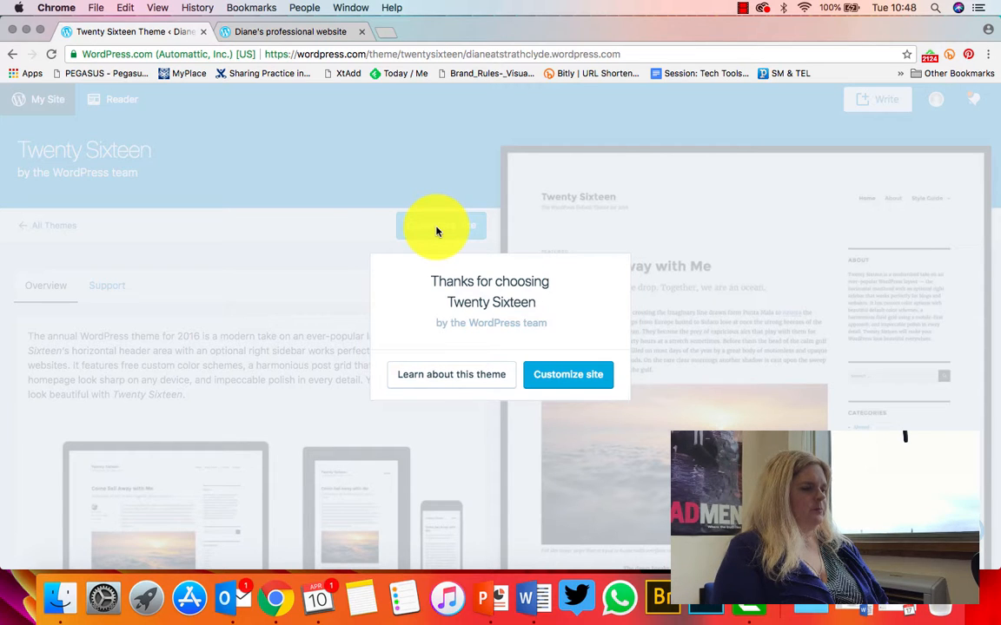
{"action": "left_click", "coordinate": [561, 382]}
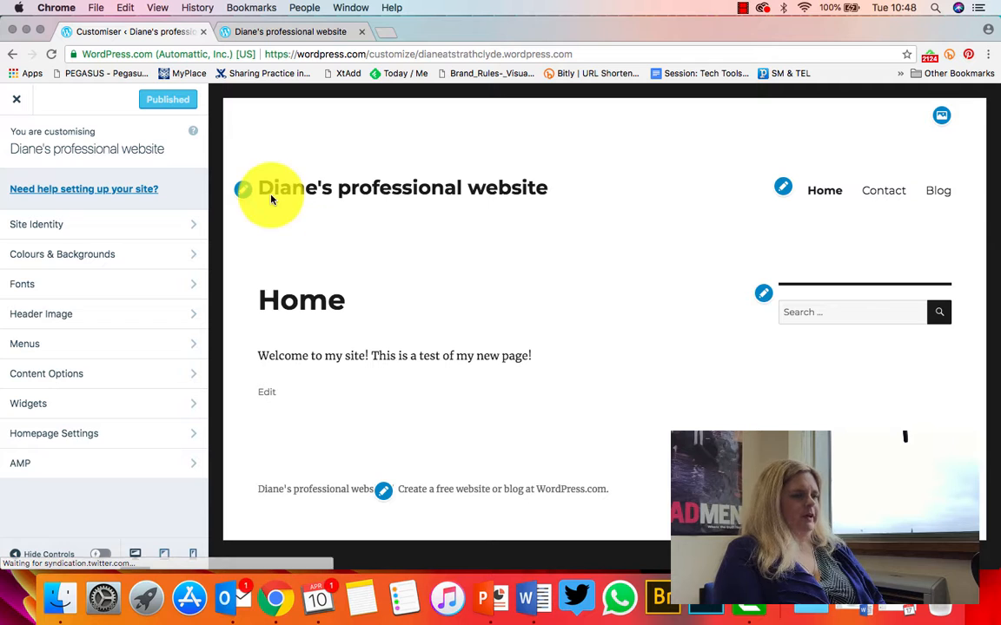
Switch to the live site and reload its Home page to examine the new design
{"action": "left_click", "coordinate": [276, 33]}
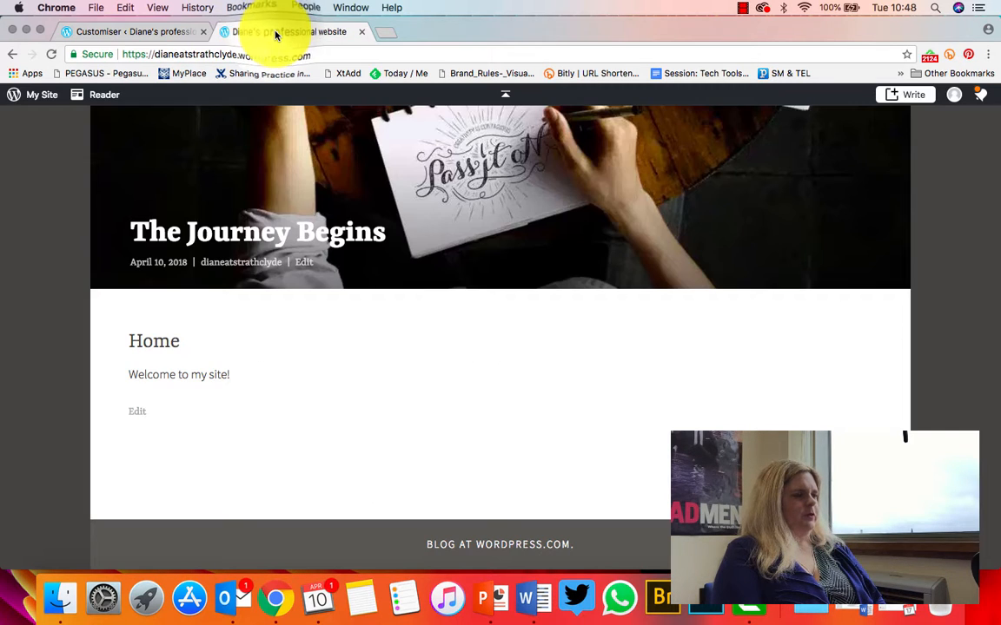
{"action": "left_click", "coordinate": [351, 61]}
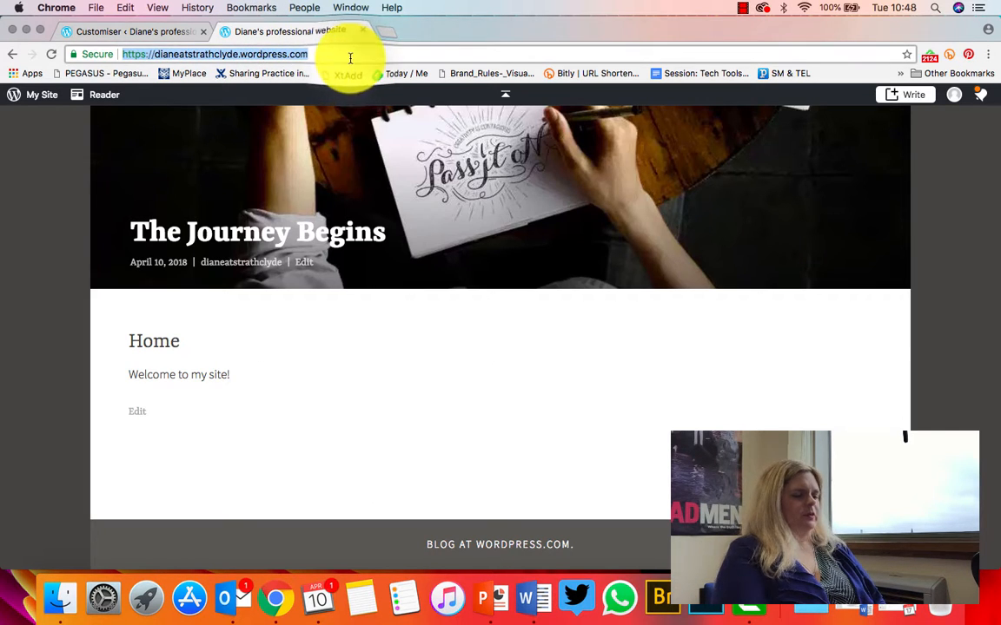
{"action": "key", "text": "Return"}
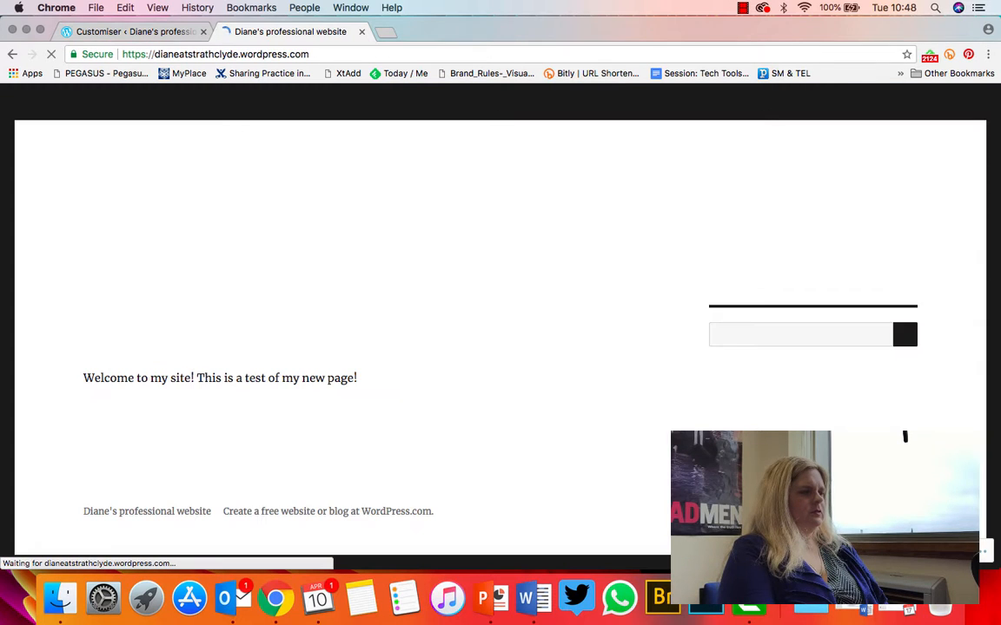
{"action": "scroll", "coordinate": [219, 300], "scroll_direction": "down", "scroll_amount": 1}
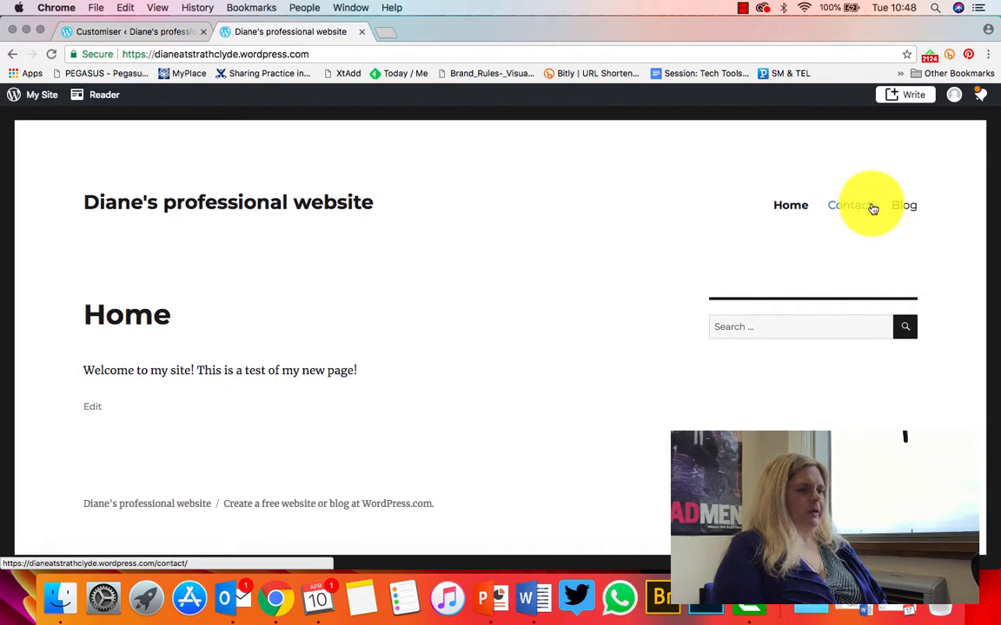
View the Blog page, test the link on the word "new" in the first post and return
{"action": "left_click", "coordinate": [909, 214]}
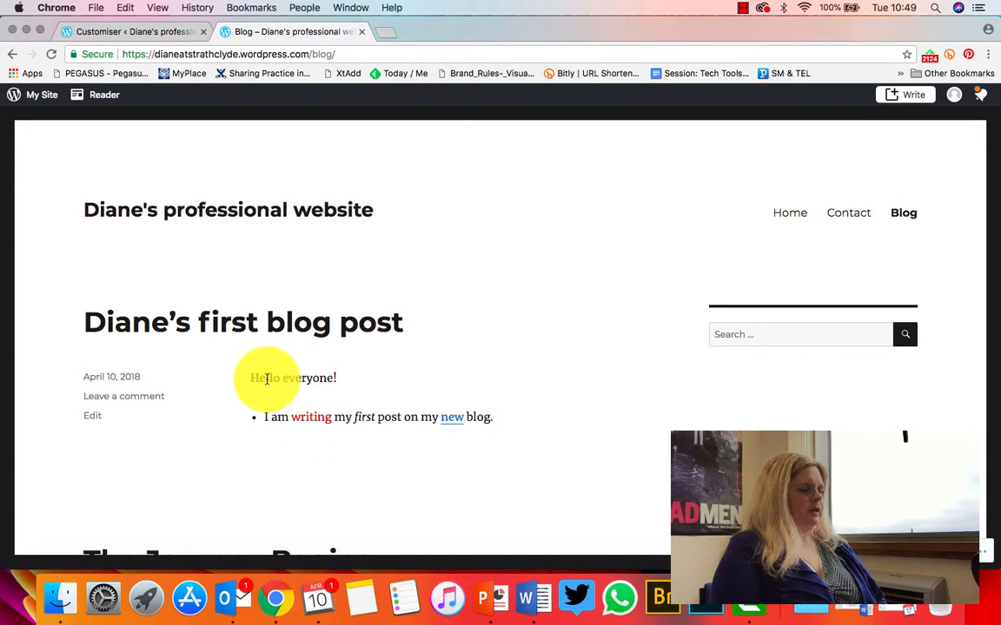
{"action": "left_click", "coordinate": [455, 423]}
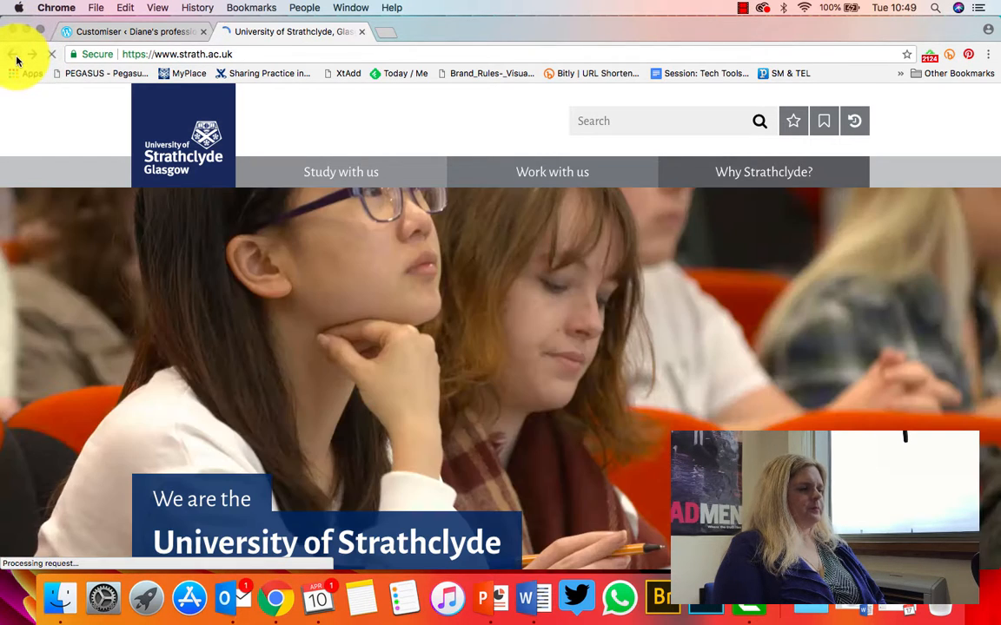
{"action": "left_click", "coordinate": [14, 54]}
Return to the customizer, set the site's background colour to medium grey from the suggested palette, publish it and close the customizer
{"action": "left_click", "coordinate": [96, 31]}
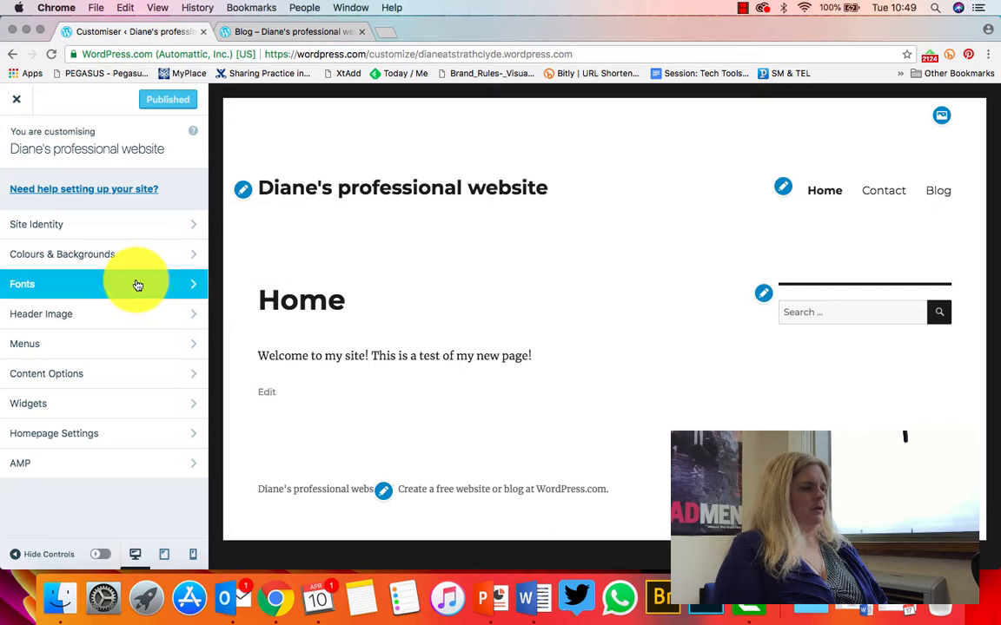
{"action": "left_click", "coordinate": [41, 263]}
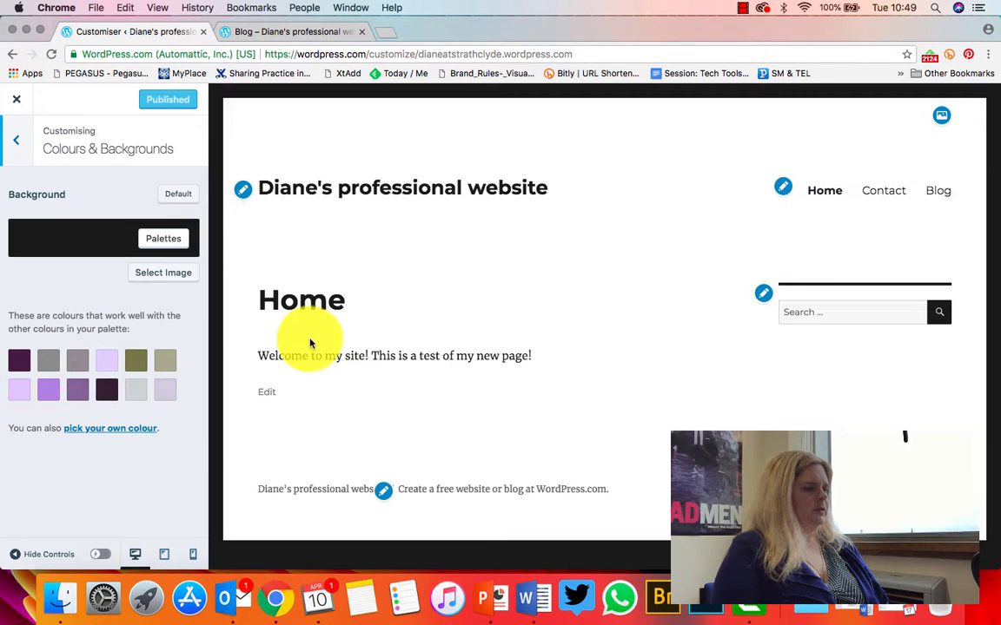
{"action": "double_click", "coordinate": [300, 300]}
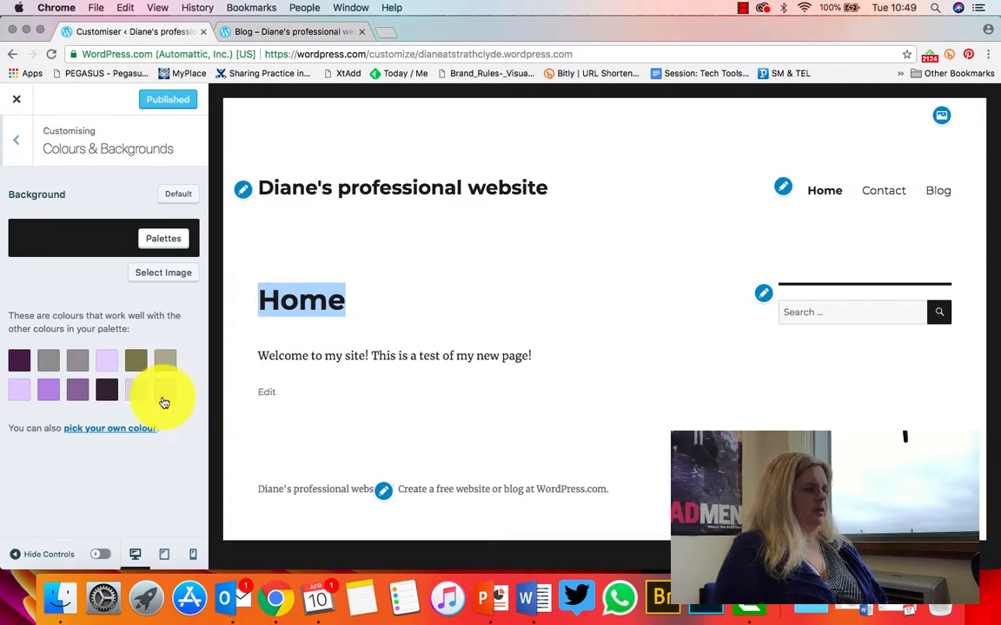
{"action": "left_click", "coordinate": [78, 400]}
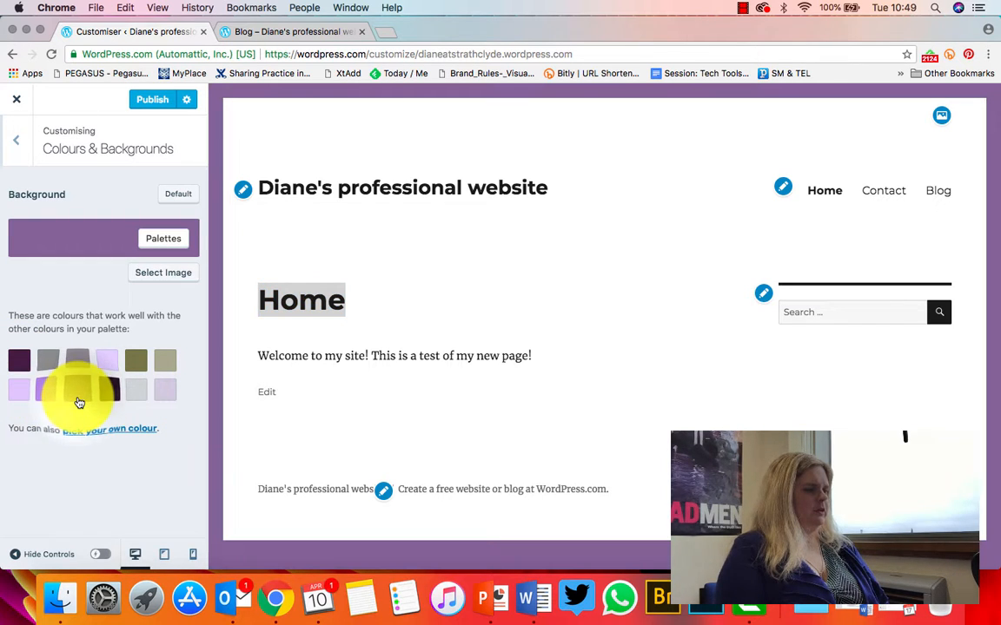
{"action": "left_click", "coordinate": [297, 340]}
{"action": "double_click", "coordinate": [304, 297]}
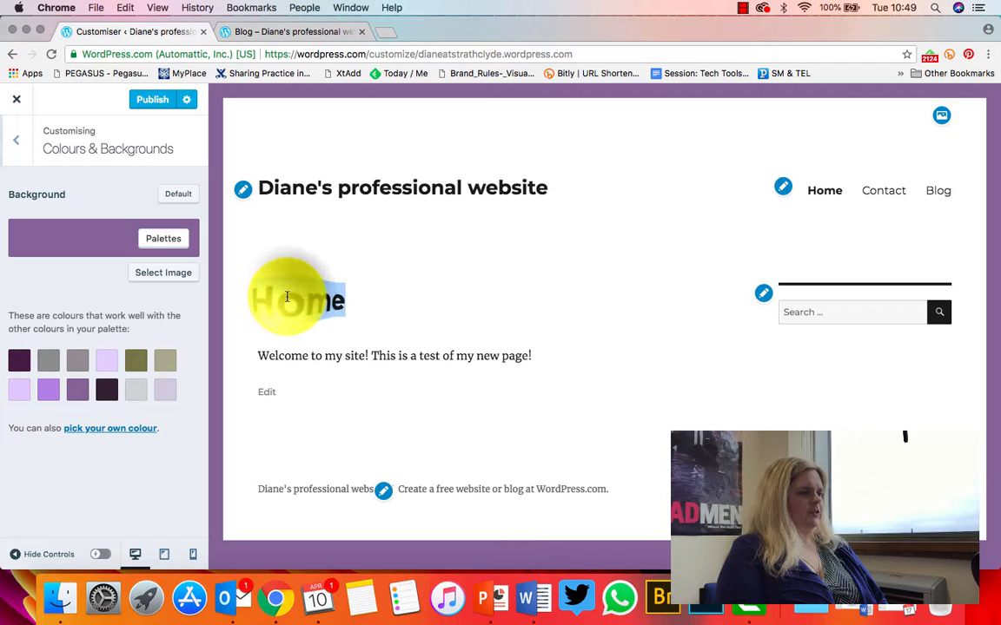
{"action": "left_click", "coordinate": [53, 368]}
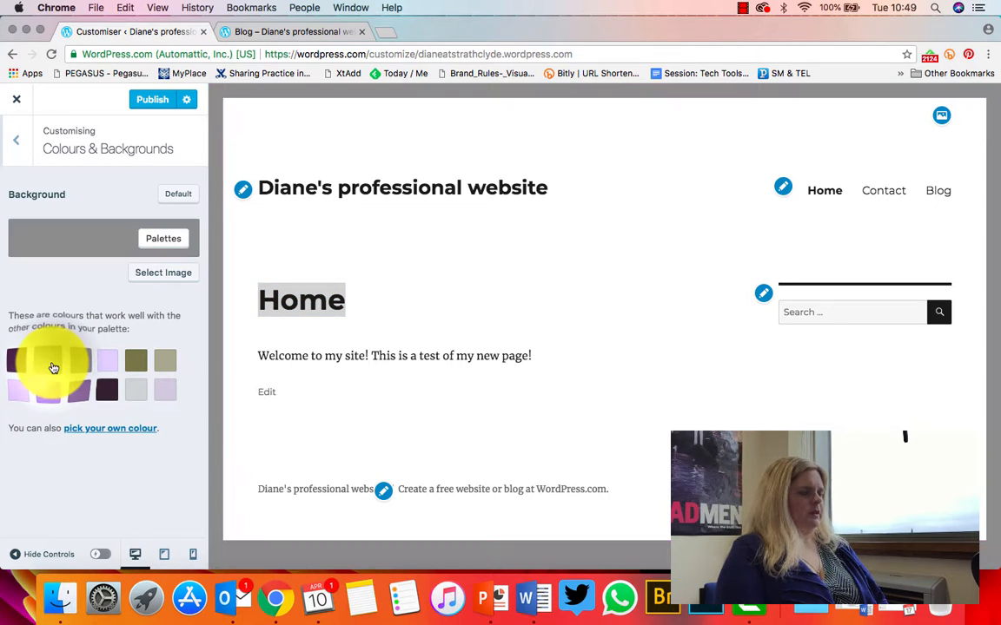
{"action": "left_click", "coordinate": [294, 413]}
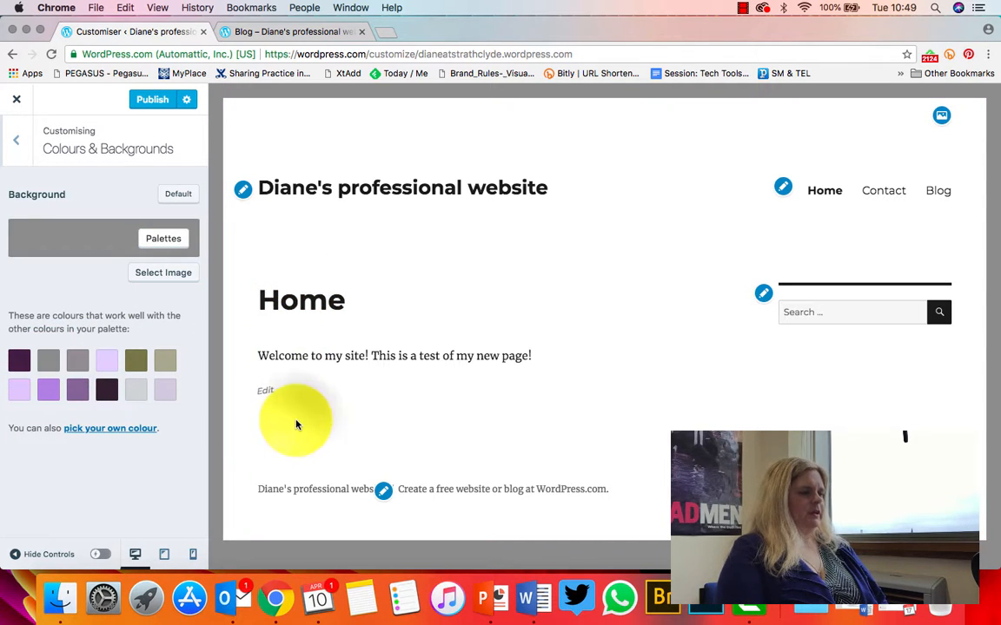
{"action": "left_click", "coordinate": [152, 109]}
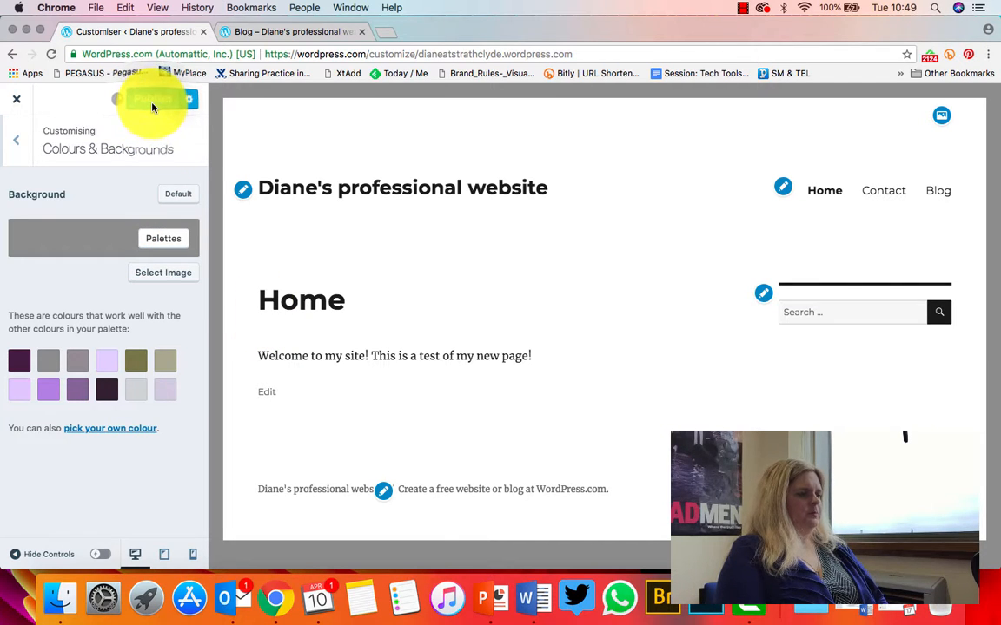
{"action": "left_click", "coordinate": [18, 102]}
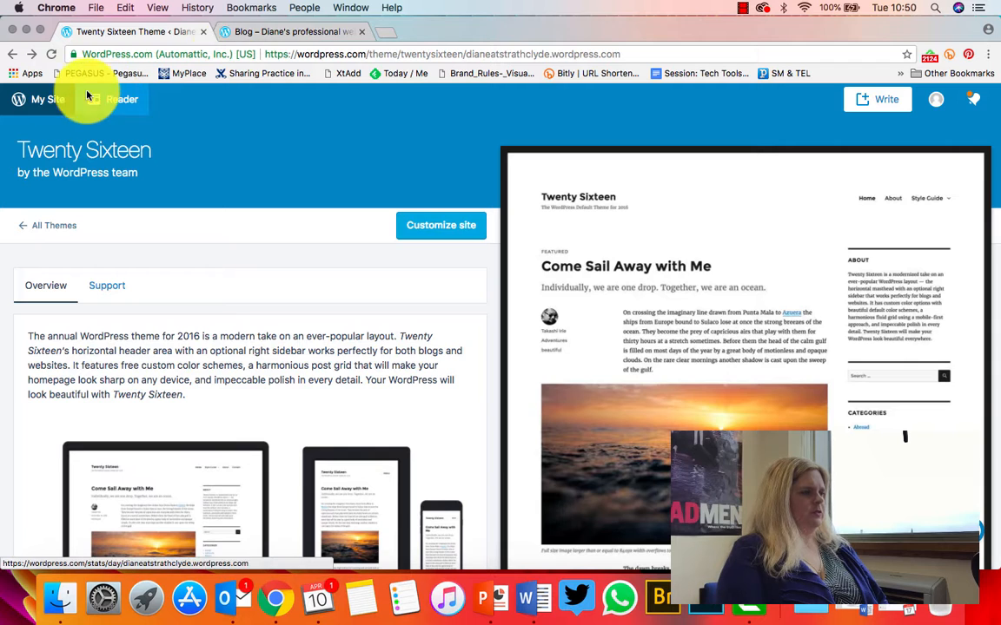
Compare the live Blog page and its site management options with the Twenty Sixteen theme page
{"action": "left_click", "coordinate": [246, 35]}
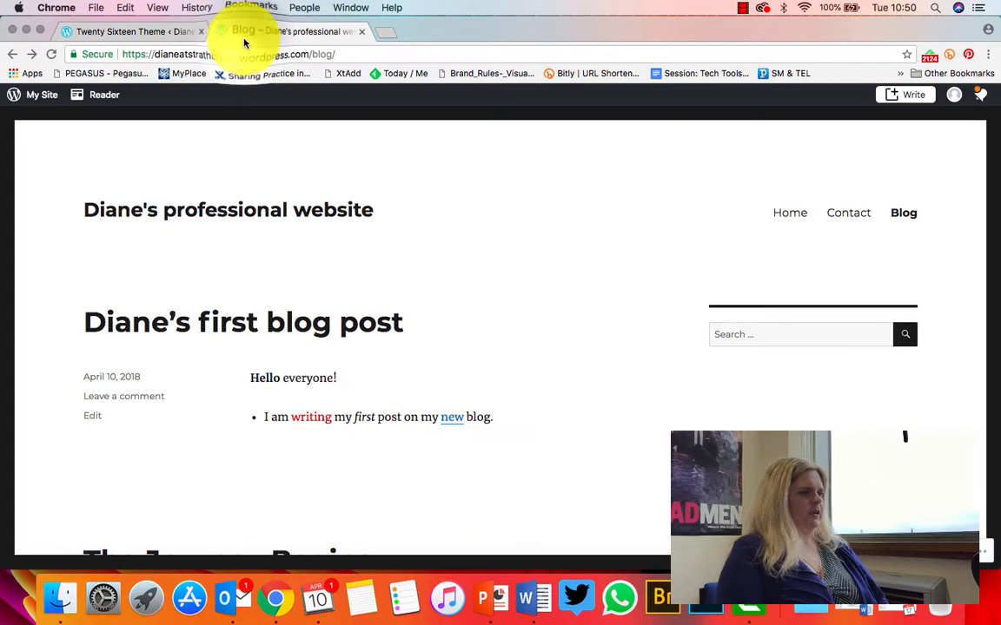
{"action": "left_click", "coordinate": [38, 95]}
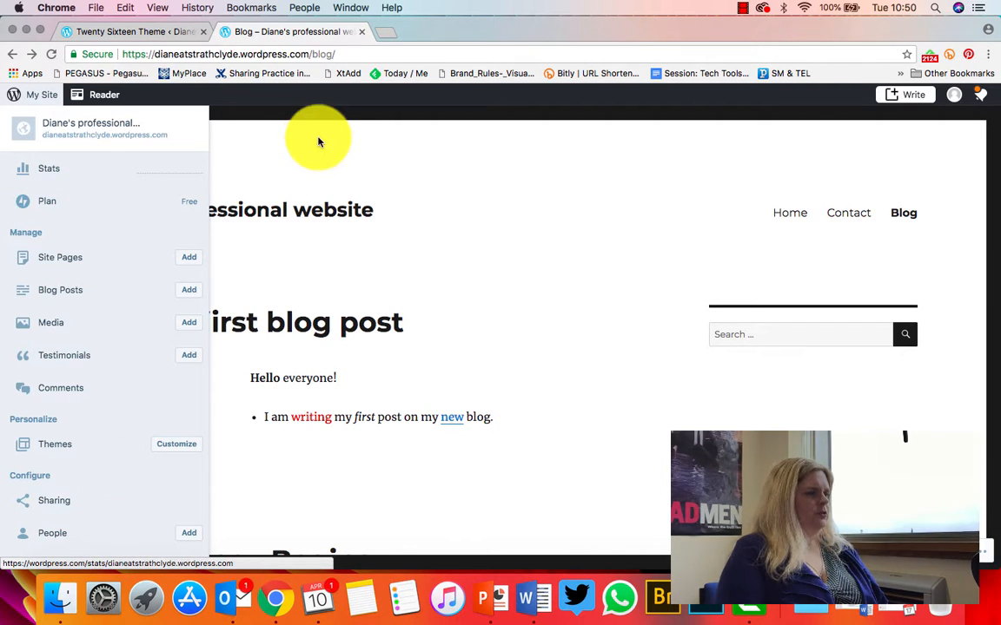
{"action": "left_click", "coordinate": [170, 31]}
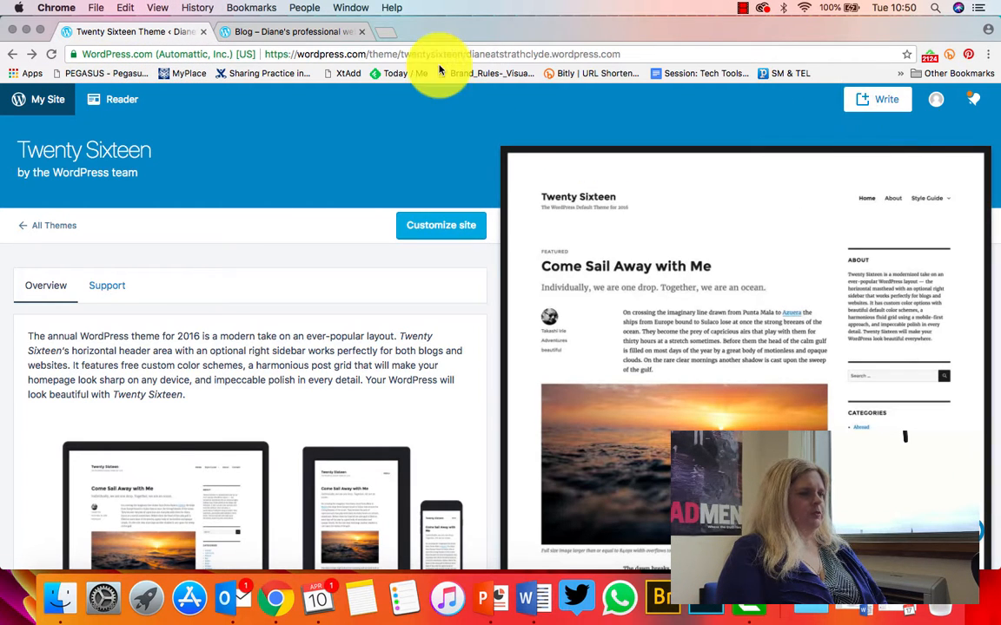
{"action": "left_click", "coordinate": [295, 35]}
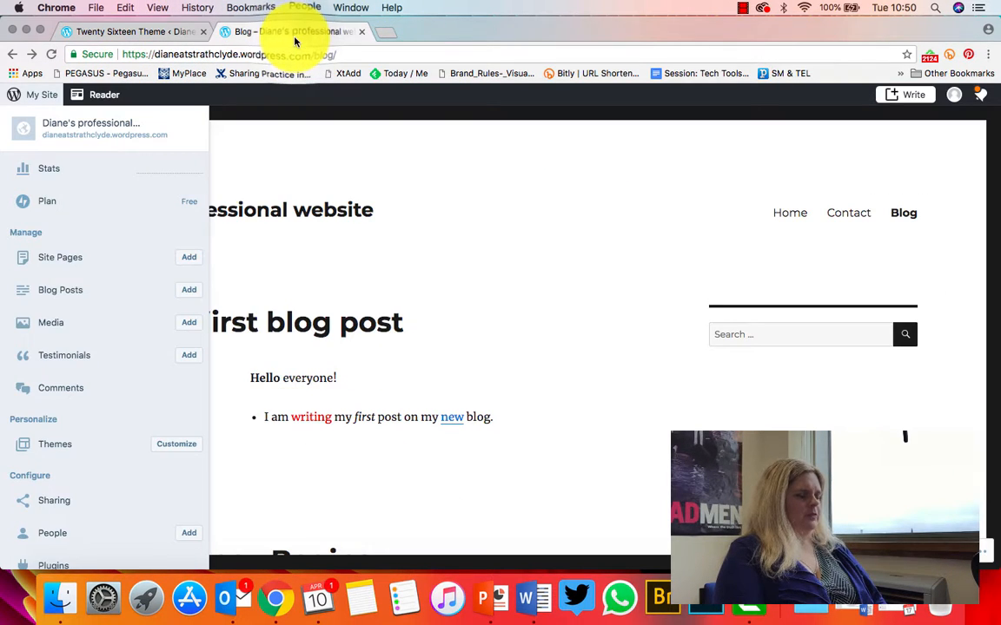
{"action": "left_click", "coordinate": [107, 35]}
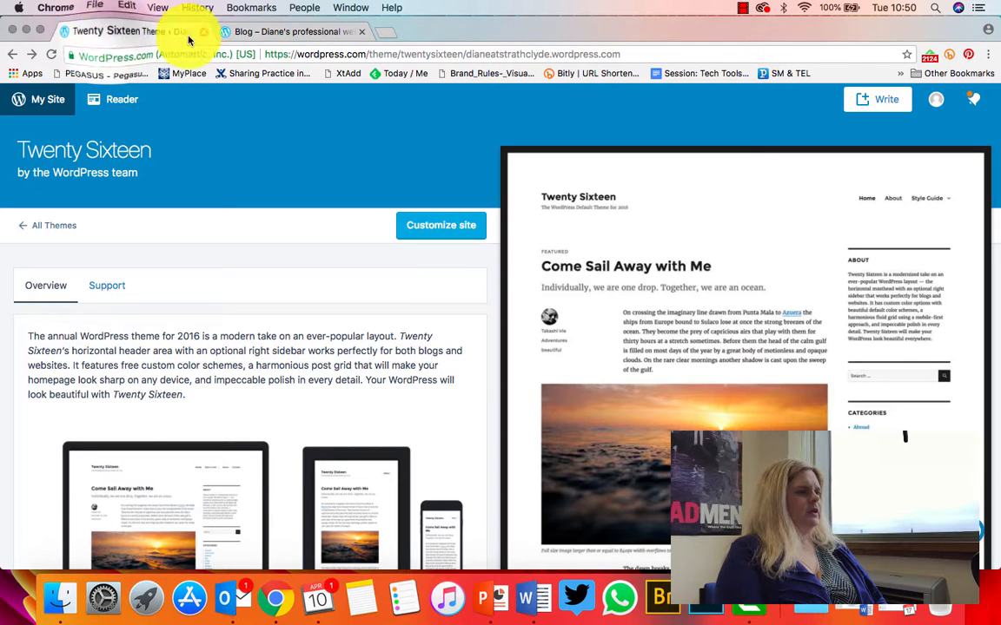
{"action": "left_click", "coordinate": [636, 55]}
{"action": "key", "text": "BackSpace"}
{"action": "key", "text": "BackSpace"}
{"action": "key", "text": "BackSpace"}
{"action": "key", "text": "BackSpace"}
{"action": "key", "text": "BackSpace"}
{"action": "key", "text": "BackSpace"}
{"action": "key", "text": "BackSpace"}
{"action": "key", "text": "BackSpace"}
{"action": "key", "text": "BackSpace"}
{"action": "key", "text": "BackSpace"}
{"action": "key", "text": "BackSpace"}
{"action": "key", "text": "BackSpace"}
{"action": "key", "text": "BackSpace"}
{"action": "key", "text": "BackSpace"}
{"action": "key", "text": "BackSpace"}
{"action": "key", "text": "BackSpace"}
{"action": "key", "text": "BackSpace"}
{"action": "key", "text": "BackSpace"}
{"action": "key", "text": "BackSpace"}
{"action": "key", "text": "BackSpace"}
{"action": "key", "text": "BackSpace"}
{"action": "key", "text": "BackSpace"}
{"action": "key", "text": "BackSpace"}
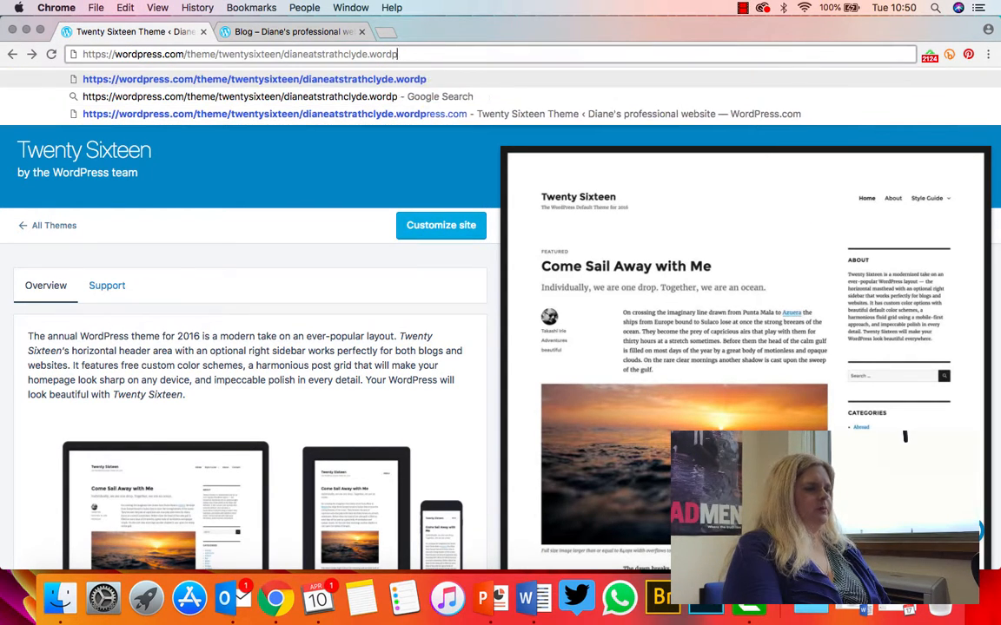
{"action": "key", "text": "BackSpace"}
{"action": "key", "text": "BackSpace"}
{"action": "key", "text": "BackSpace"}
{"action": "key", "text": "BackSpace"}
{"action": "key", "text": "BackSpace"}
{"action": "key", "text": "BackSpace"}
{"action": "key", "text": "BackSpace"}
{"action": "key", "text": "BackSpace"}
{"action": "key", "text": "BackSpace"}
{"action": "key", "text": "BackSpace"}
{"action": "key", "text": "BackSpace"}
{"action": "key", "text": "BackSpace"}
{"action": "key", "text": "BackSpace"}
{"action": "key", "text": "BackSpace"}
{"action": "key", "text": "BackSpace"}
{"action": "key", "text": "BackSpace"}
{"action": "key", "text": "BackSpace"}
{"action": "key", "text": "BackSpace"}
{"action": "key", "text": "BackSpace"}
{"action": "key", "text": "BackSpace"}
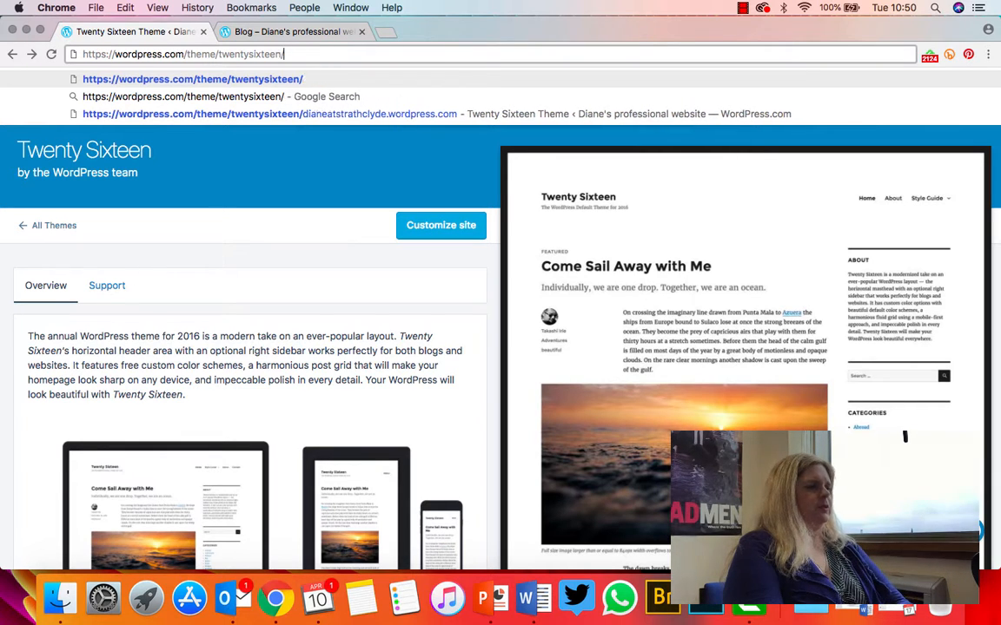
{"action": "key", "text": "BackSpace"}
{"action": "key", "text": "BackSpace"}
{"action": "key", "text": "BackSpace"}
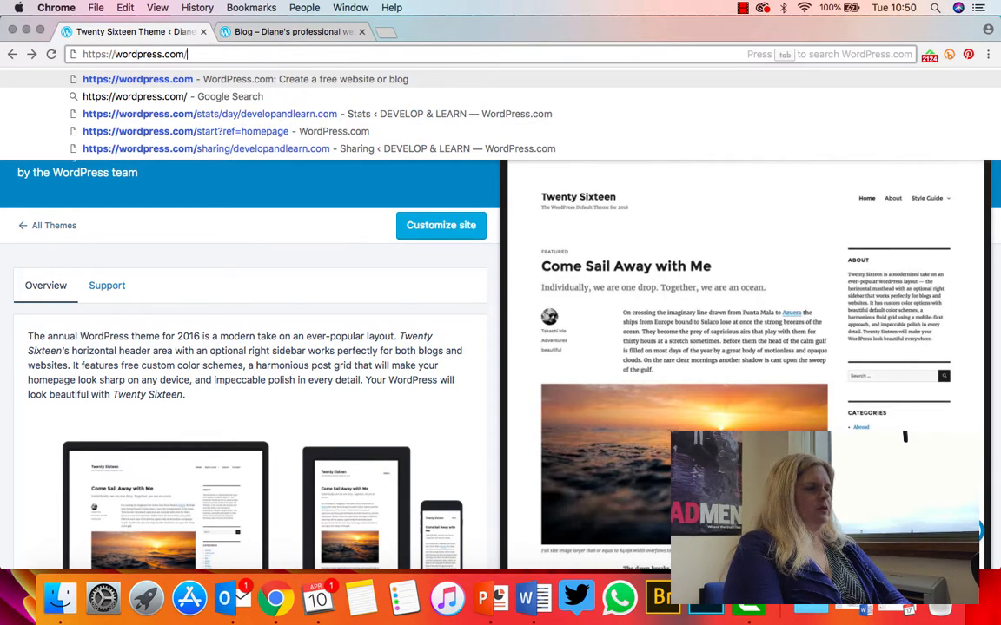
{"action": "type", "text": "wp-admin"}
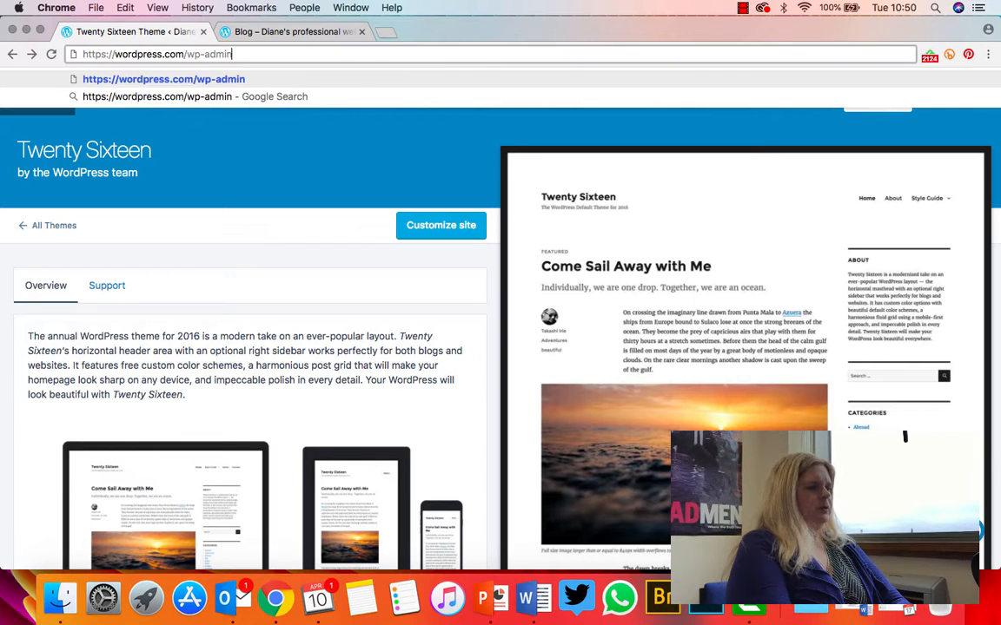
{"action": "key", "text": "Return"}
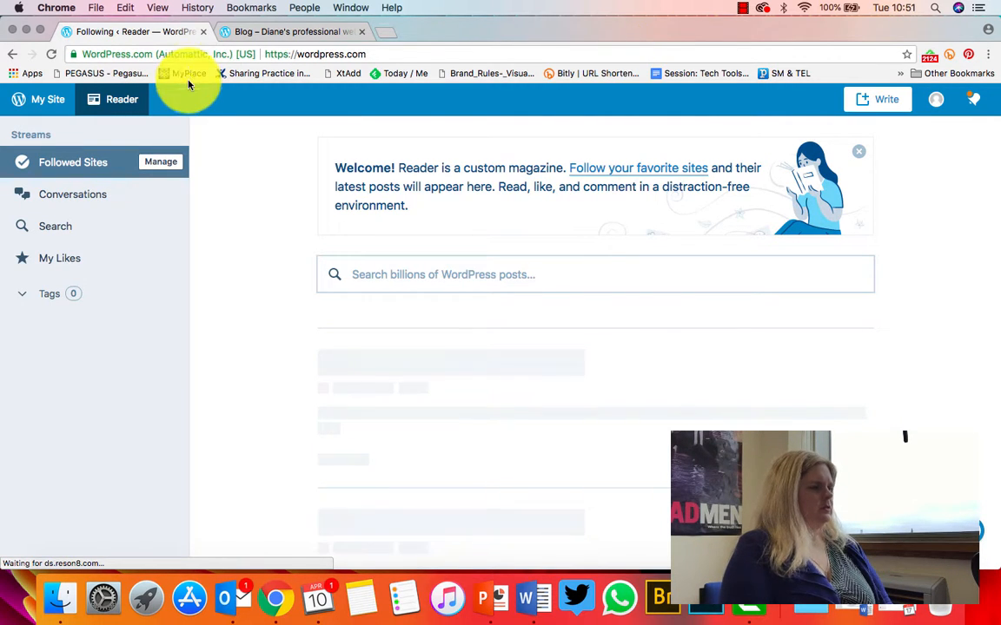
Open the site's Stats page, dismiss its introduction and examine the daily traffic, posts, referrers and search terms sections
{"action": "left_click", "coordinate": [49, 104]}
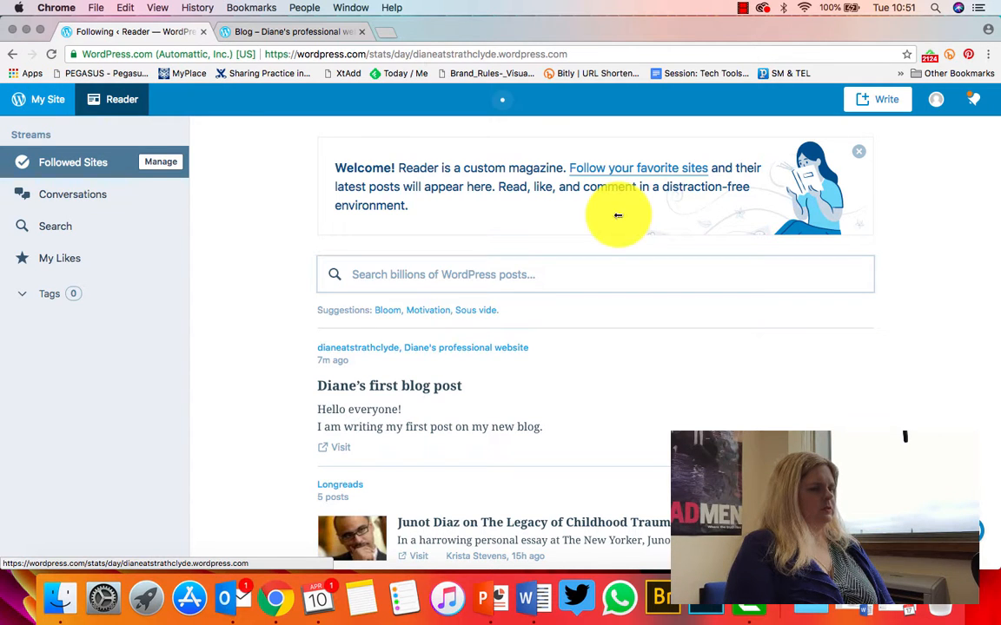
{"action": "left_click", "coordinate": [38, 106]}
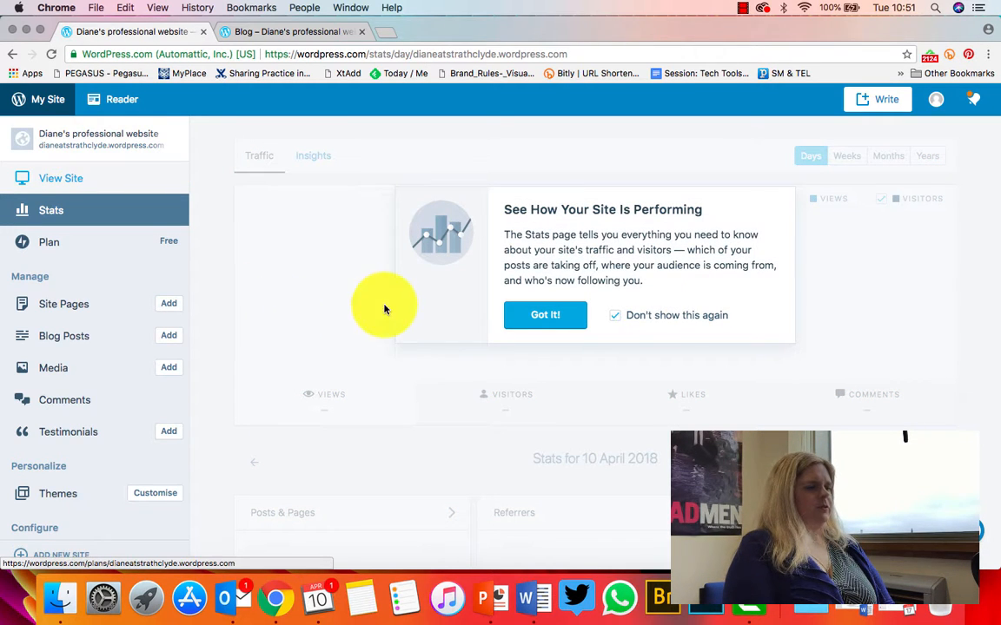
{"action": "left_click", "coordinate": [547, 320]}
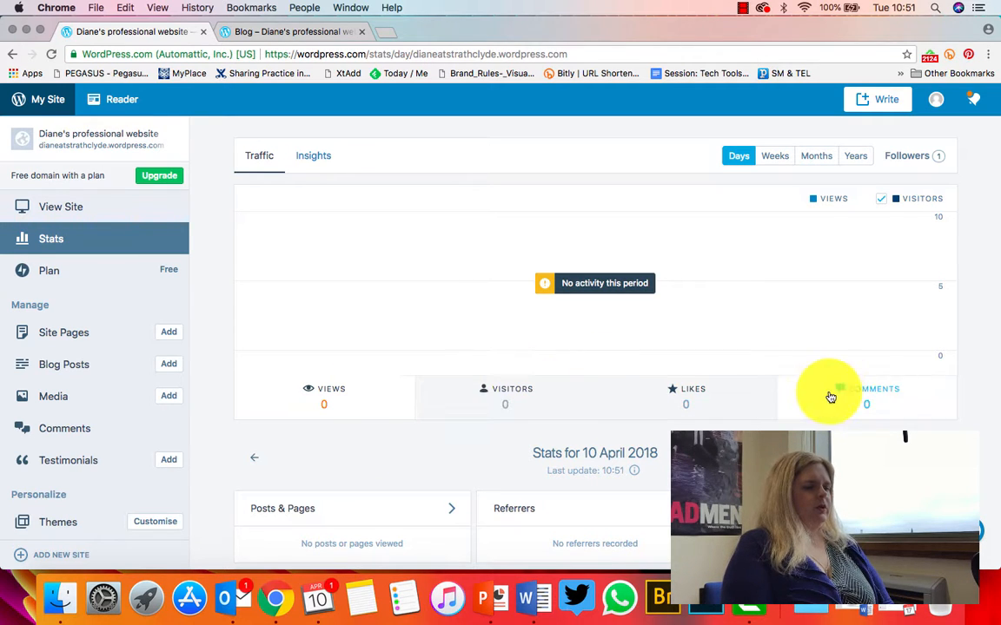
{"action": "mouse_move", "coordinate": [624, 483]}
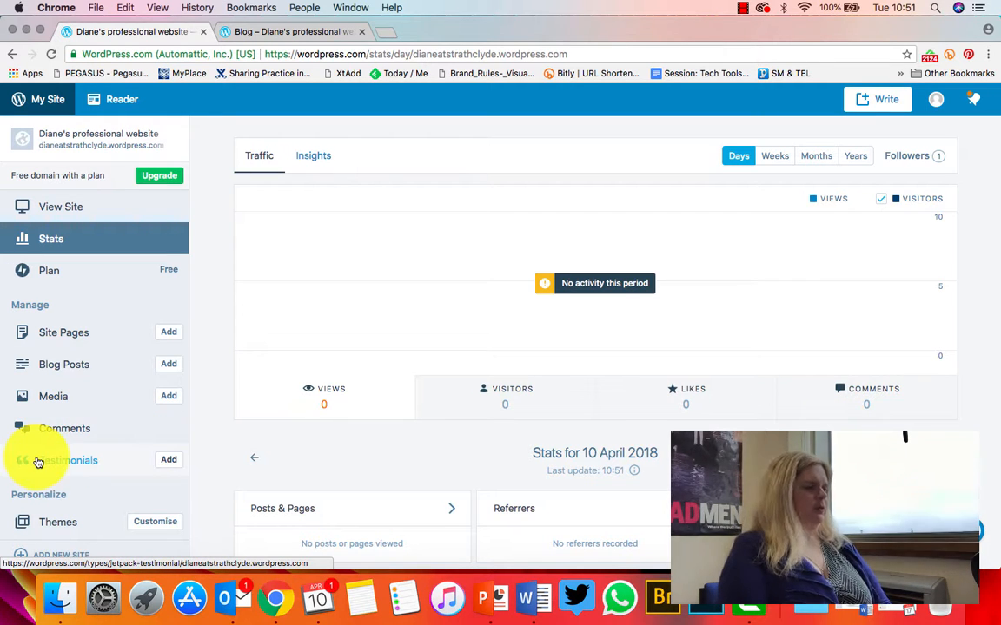
{"action": "scroll", "coordinate": [34, 447], "scroll_direction": "down", "scroll_amount": 1}
{"action": "scroll", "coordinate": [60, 460], "scroll_direction": "down", "scroll_amount": 1}
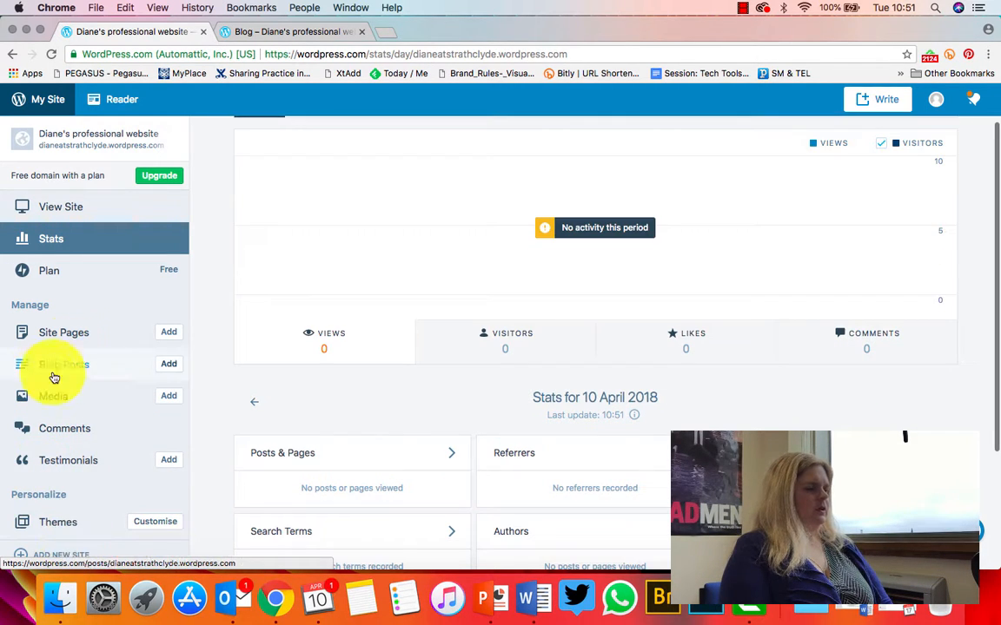
{"action": "scroll", "coordinate": [81, 434], "scroll_direction": "down", "scroll_amount": 1}
{"action": "scroll", "coordinate": [79, 517], "scroll_direction": "down", "scroll_amount": 1}
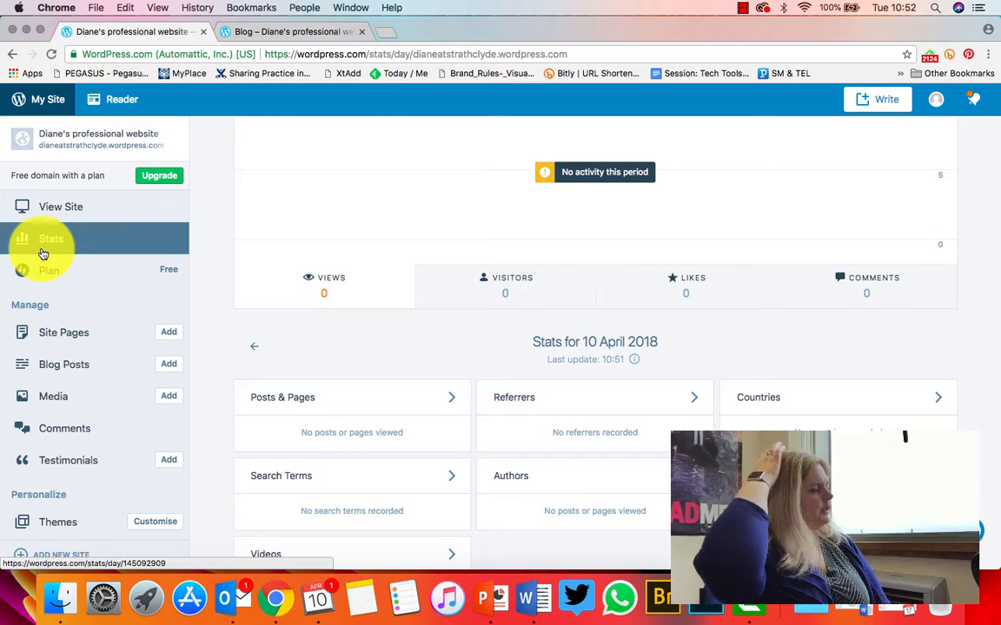
Load the university login address personal.cis.strath.uk/wp-login in place of the live Blog page
{"action": "left_click", "coordinate": [251, 32]}
{"action": "left_click", "coordinate": [276, 54]}
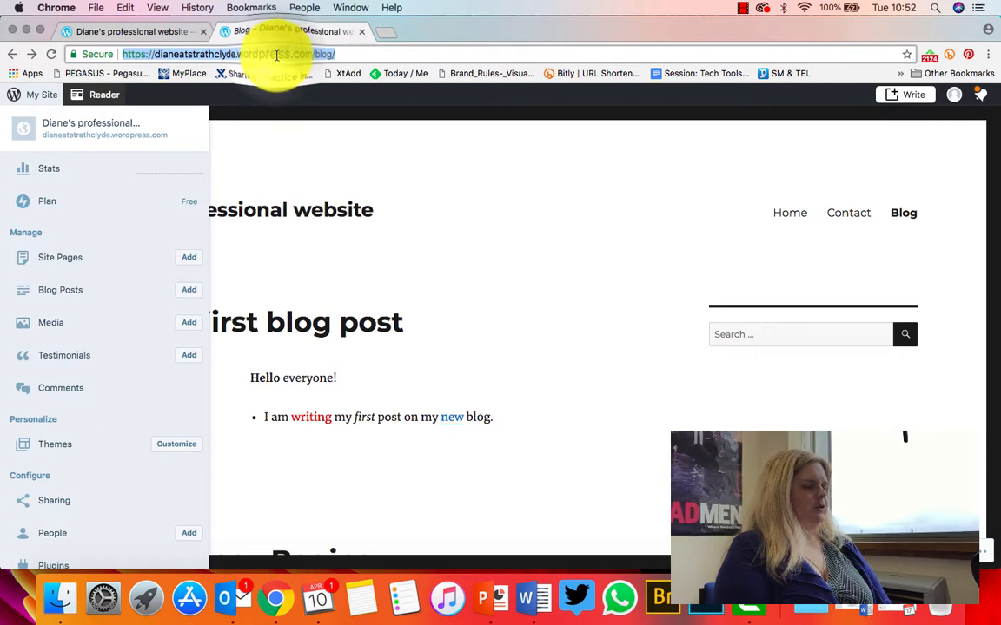
{"action": "type", "text": "personal"}
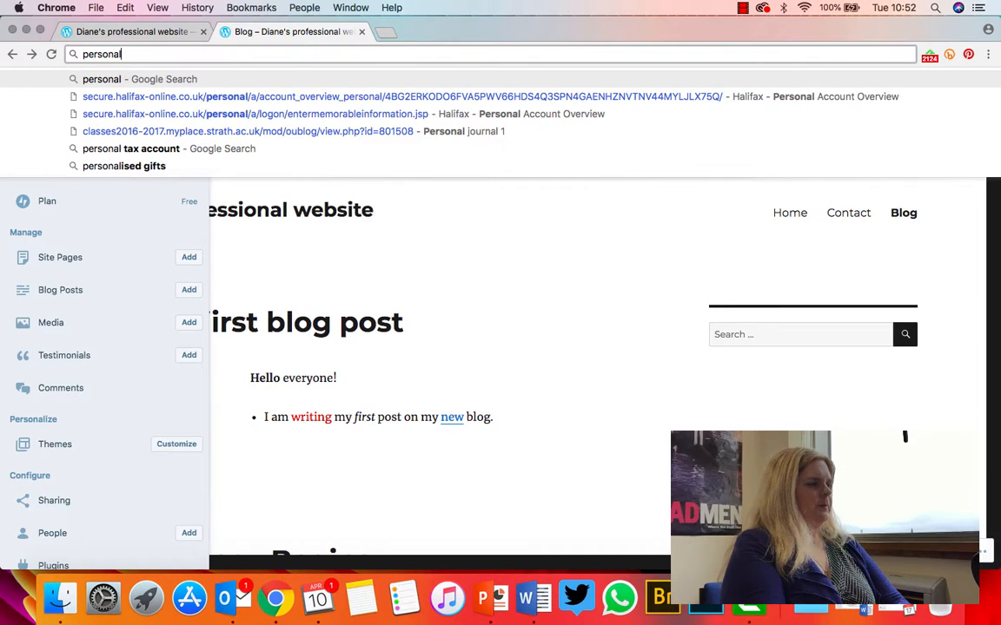
{"action": "type", "text": ".cis.s"}
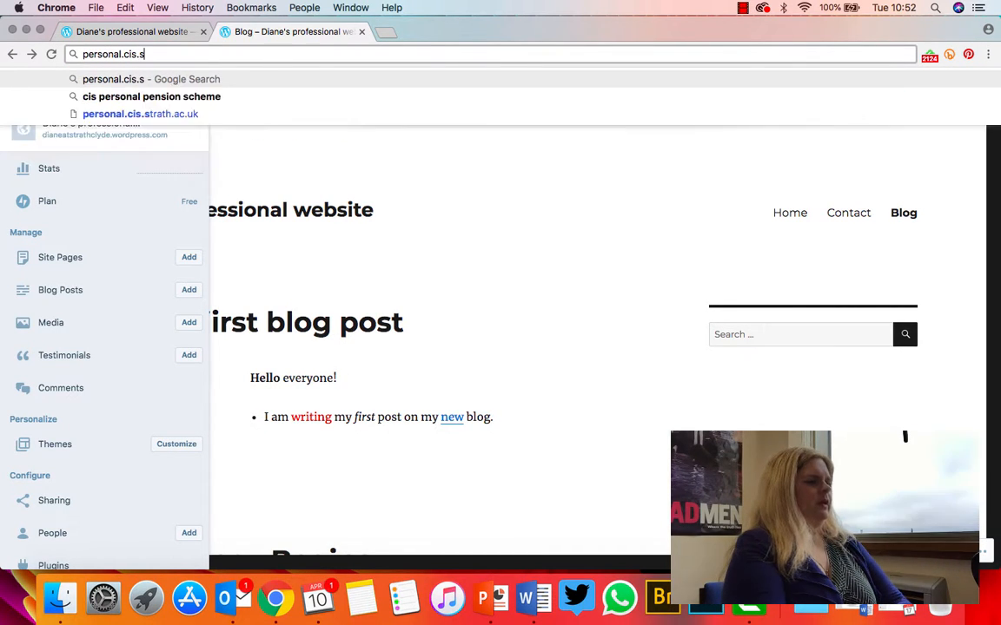
{"action": "type", "text": "trath.uk/wp-"}
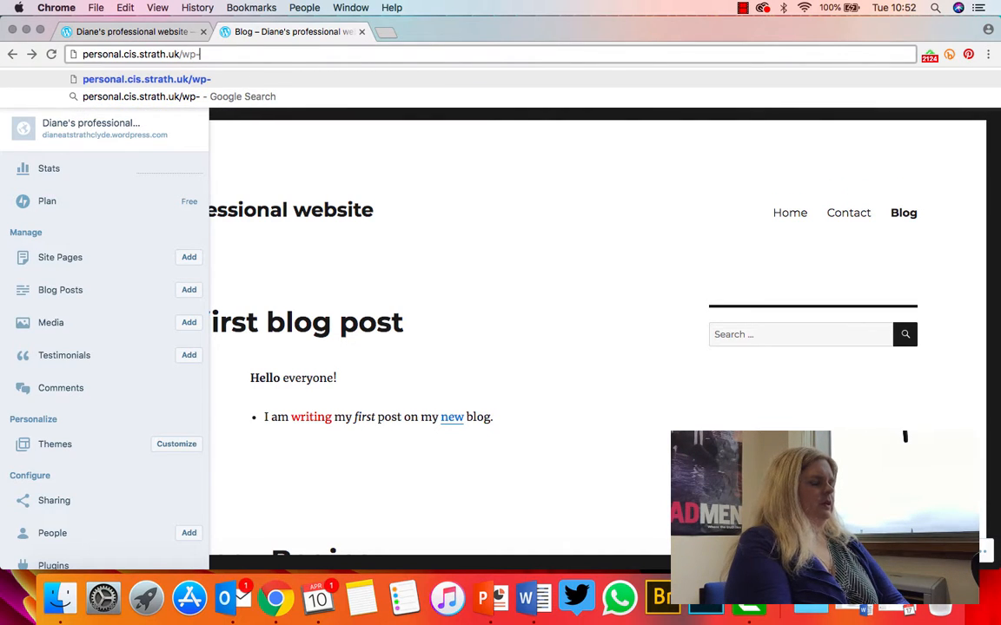
{"action": "type", "text": "login"}
{"action": "key", "text": "Return"}
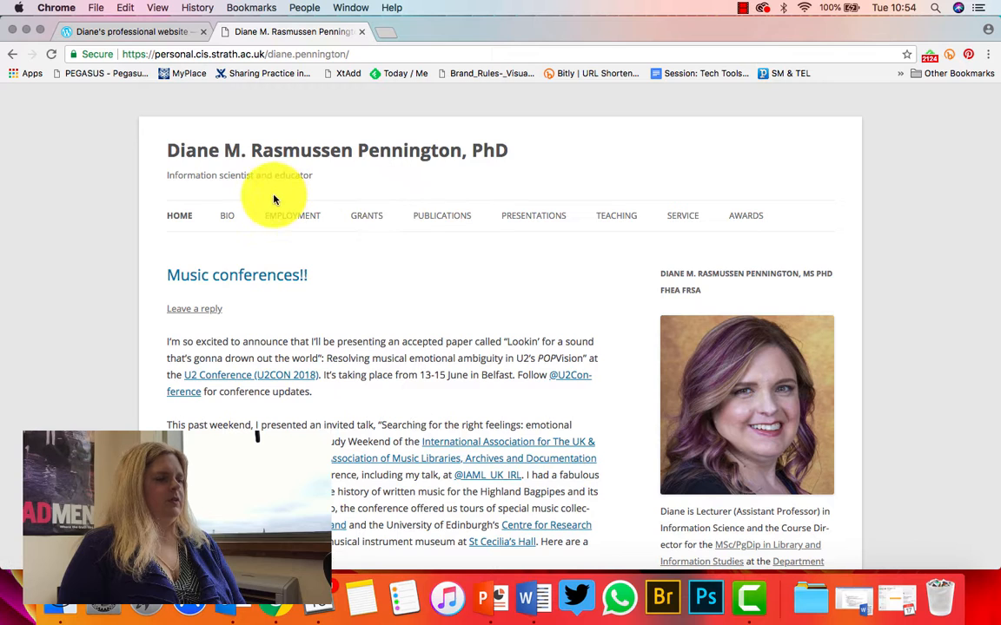
Examine the Presentations and Bio pages of the personal academic site as an example of a professional website
{"action": "left_click", "coordinate": [537, 223]}
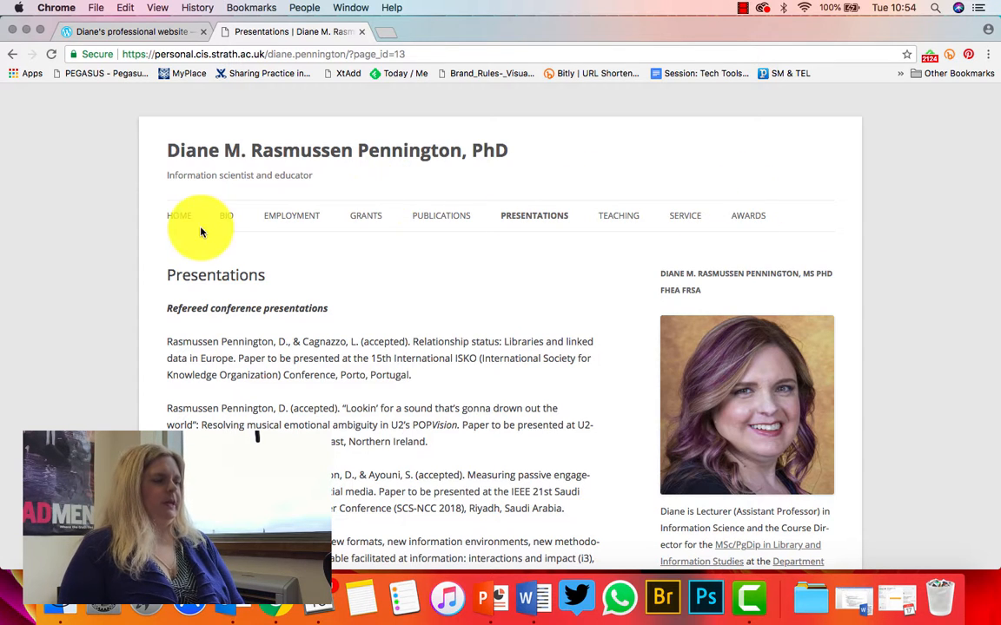
{"action": "left_click", "coordinate": [227, 219]}
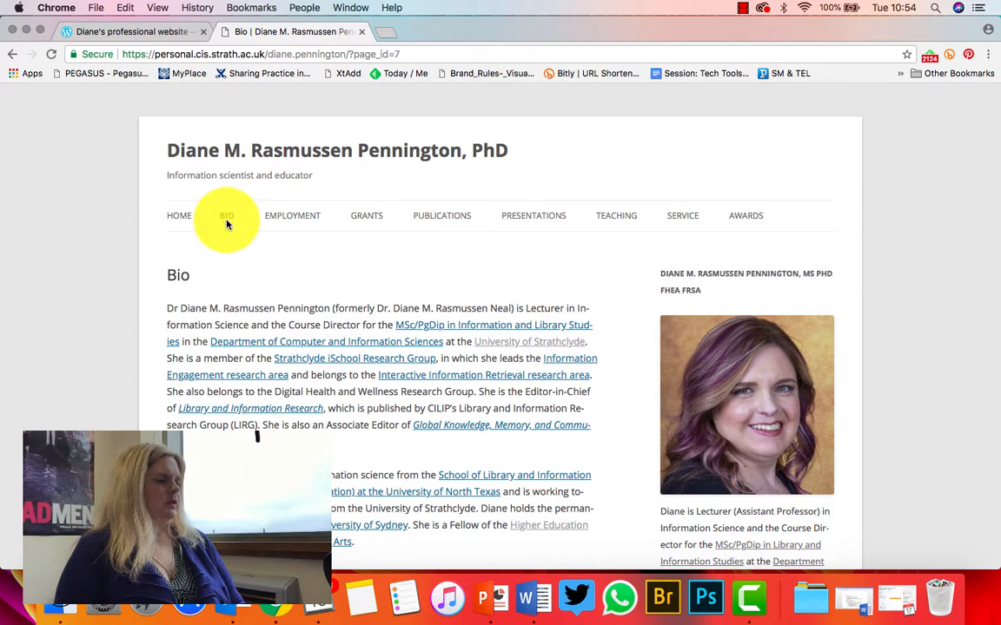
{"action": "scroll", "coordinate": [926, 417], "scroll_direction": "down", "scroll_amount": 3}
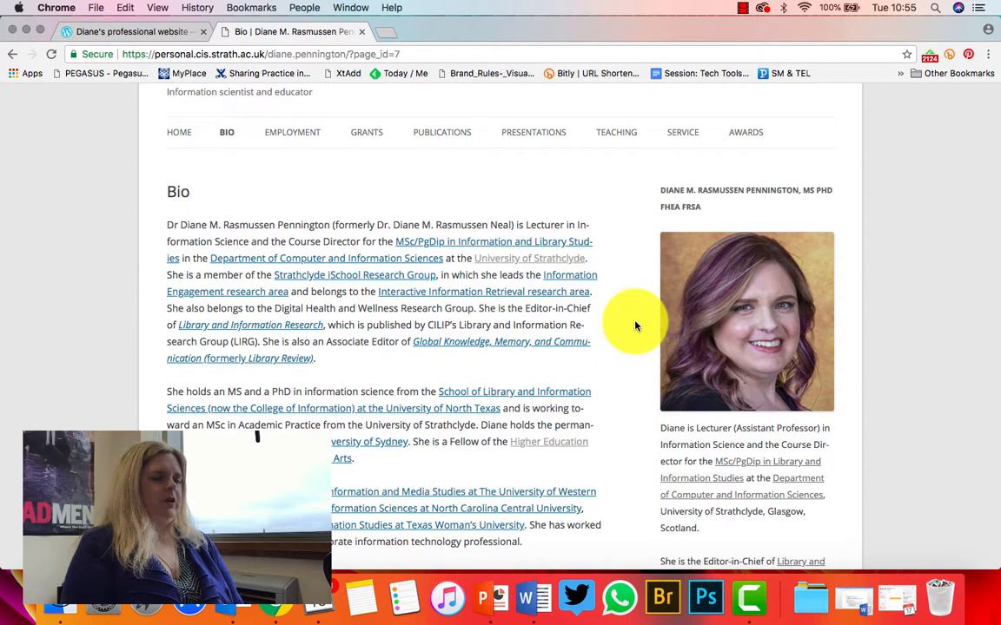
{"action": "scroll", "coordinate": [635, 326], "scroll_direction": "down", "scroll_amount": 3}
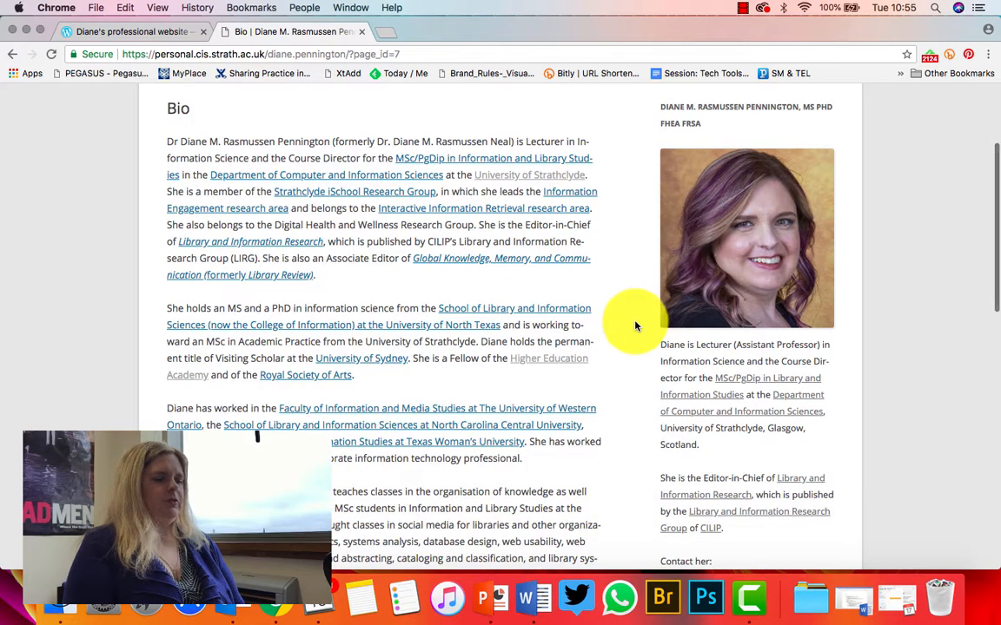
{"action": "scroll", "coordinate": [642, 490], "scroll_direction": "down", "scroll_amount": 1}
{"action": "scroll", "coordinate": [627, 408], "scroll_direction": "down", "scroll_amount": 3}
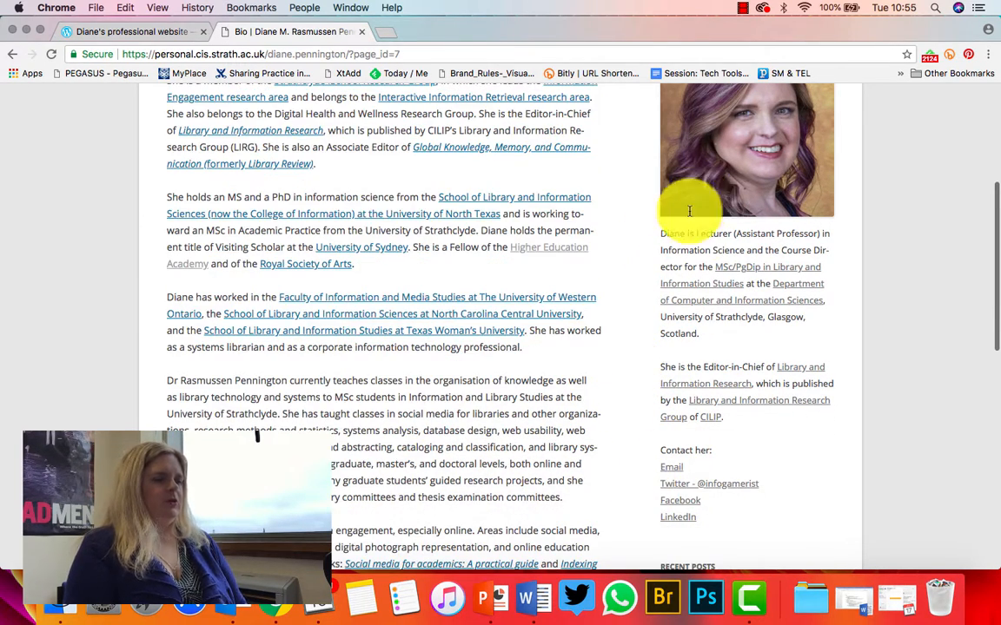
Examine the Bio page's sidebar, including the profile summary, contact links, recent posts and archives, and return to the page heading
{"action": "scroll", "coordinate": [680, 393], "scroll_direction": "down", "scroll_amount": 1}
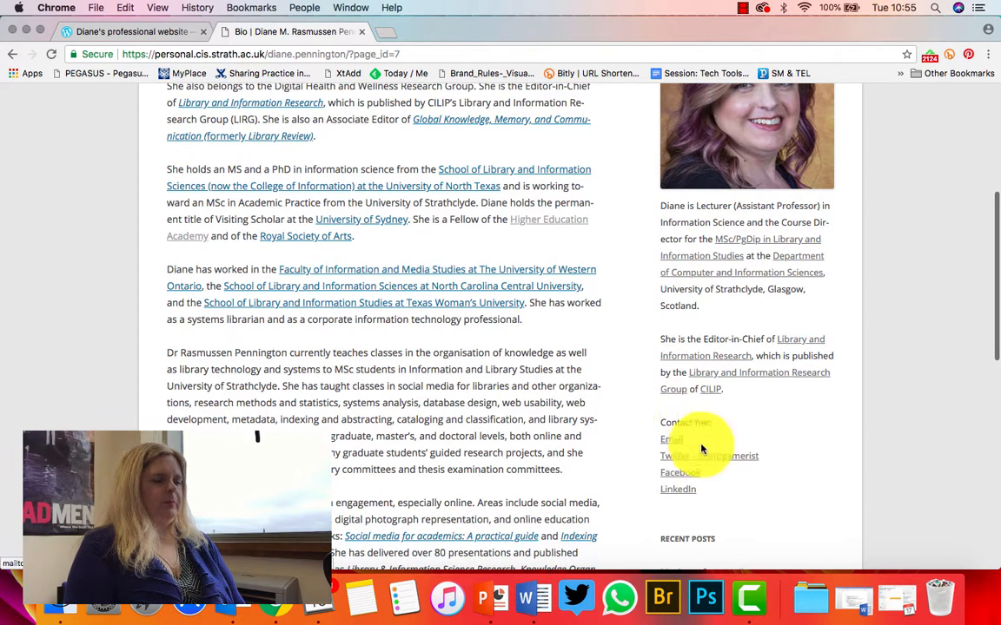
{"action": "scroll", "coordinate": [702, 465], "scroll_direction": "down", "scroll_amount": 1}
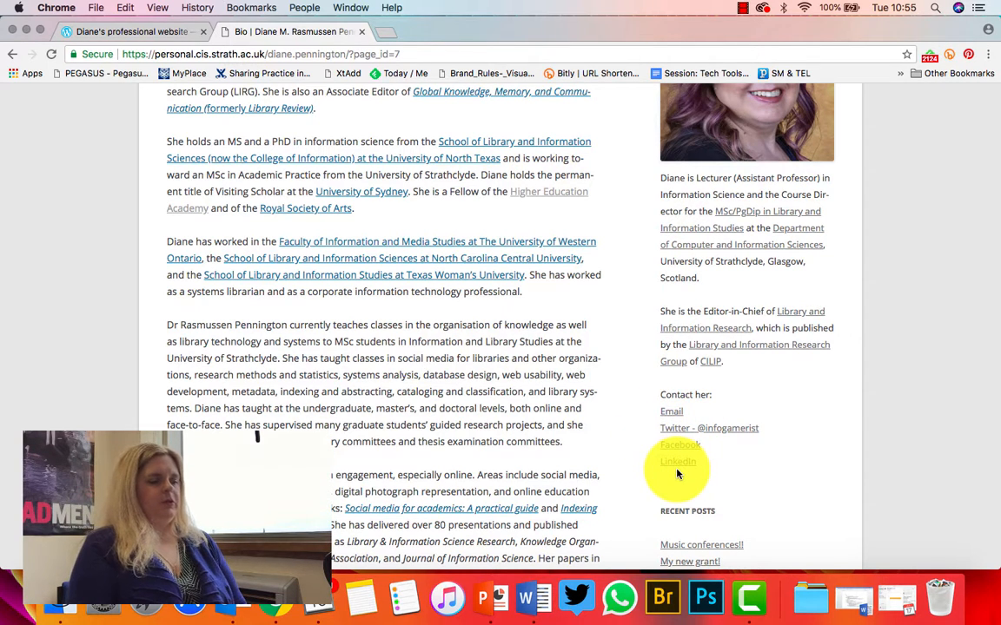
{"action": "scroll", "coordinate": [798, 476], "scroll_direction": "down", "scroll_amount": 1}
{"action": "scroll", "coordinate": [797, 476], "scroll_direction": "down", "scroll_amount": 5}
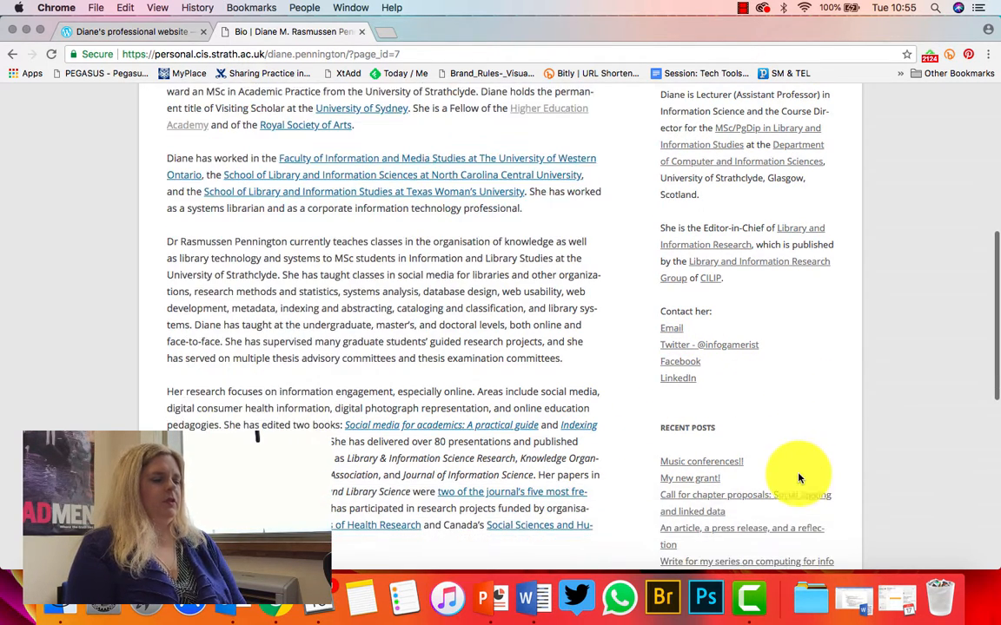
{"action": "scroll", "coordinate": [677, 404], "scroll_direction": "up", "scroll_amount": 1}
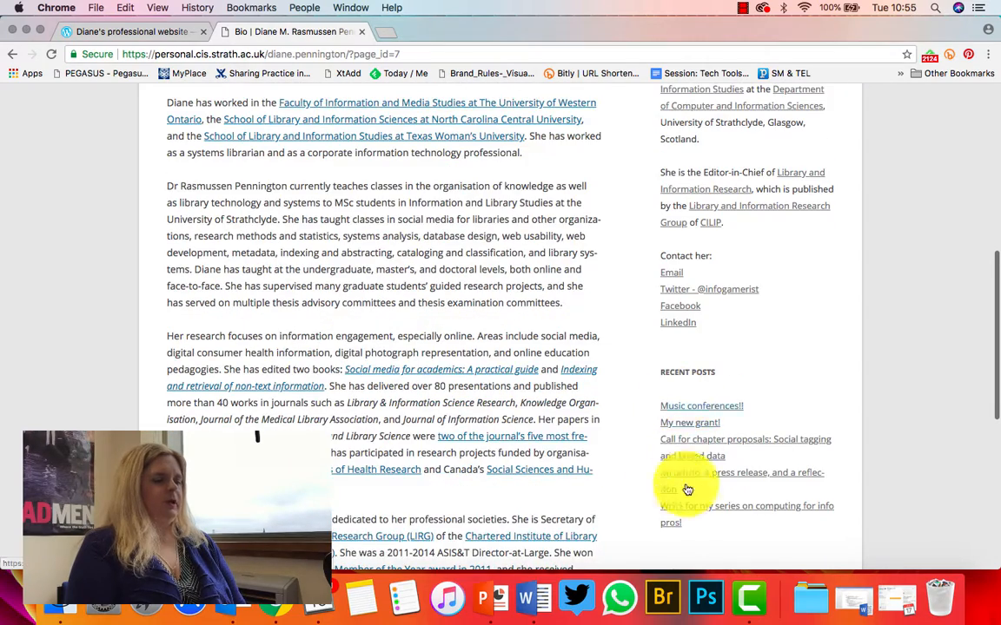
{"action": "scroll", "coordinate": [681, 530], "scroll_direction": "down", "scroll_amount": 2}
{"action": "scroll", "coordinate": [681, 530], "scroll_direction": "up", "scroll_amount": 1}
{"action": "scroll", "coordinate": [681, 530], "scroll_direction": "down", "scroll_amount": 4}
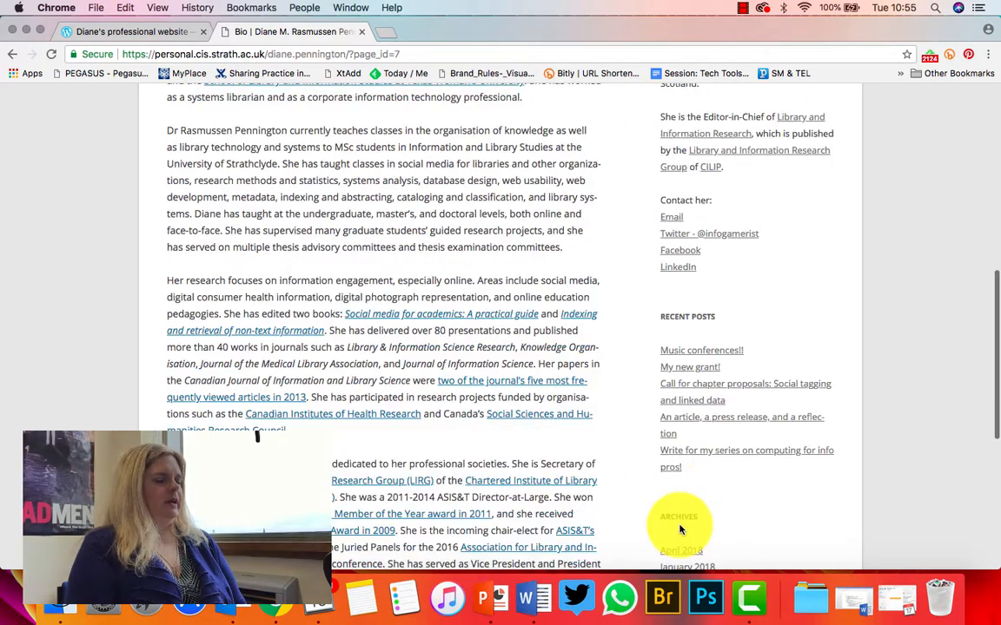
{"action": "scroll", "coordinate": [680, 556], "scroll_direction": "down", "scroll_amount": 4}
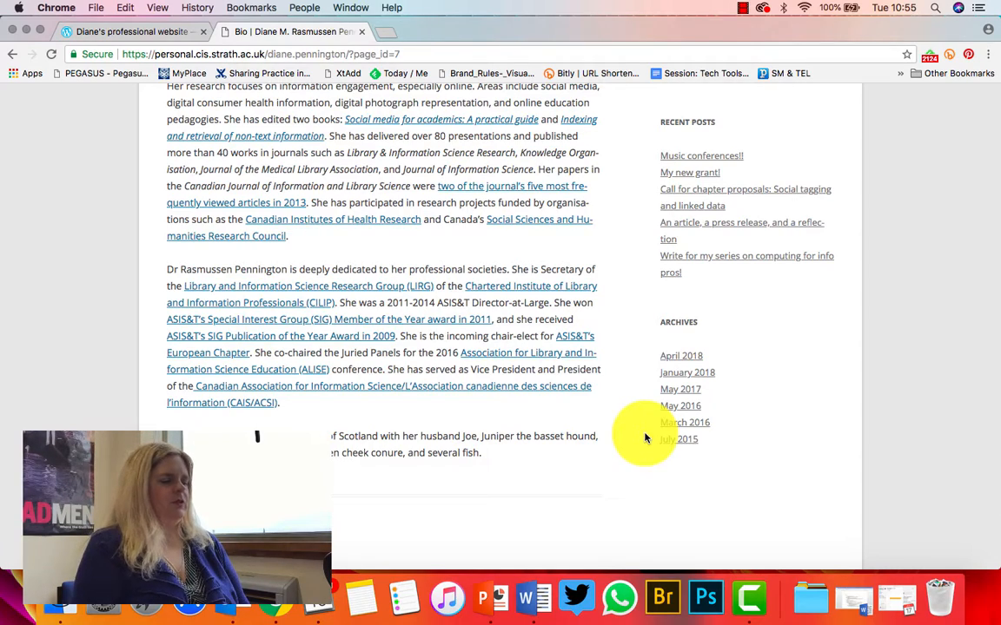
{"action": "scroll", "coordinate": [645, 438], "scroll_direction": "up", "scroll_amount": 5}
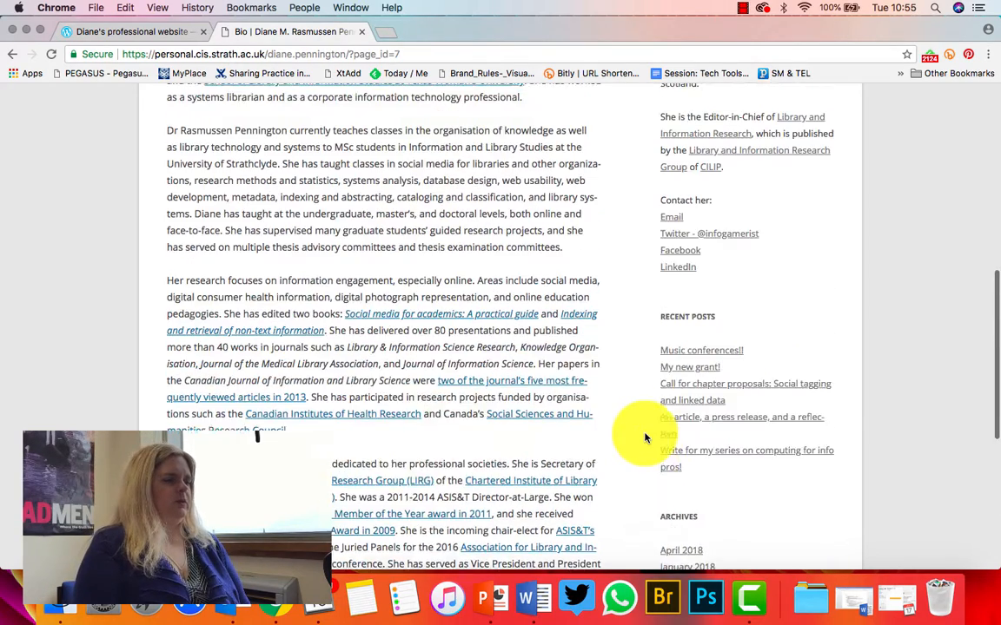
{"action": "scroll", "coordinate": [644, 438], "scroll_direction": "up", "scroll_amount": 15}
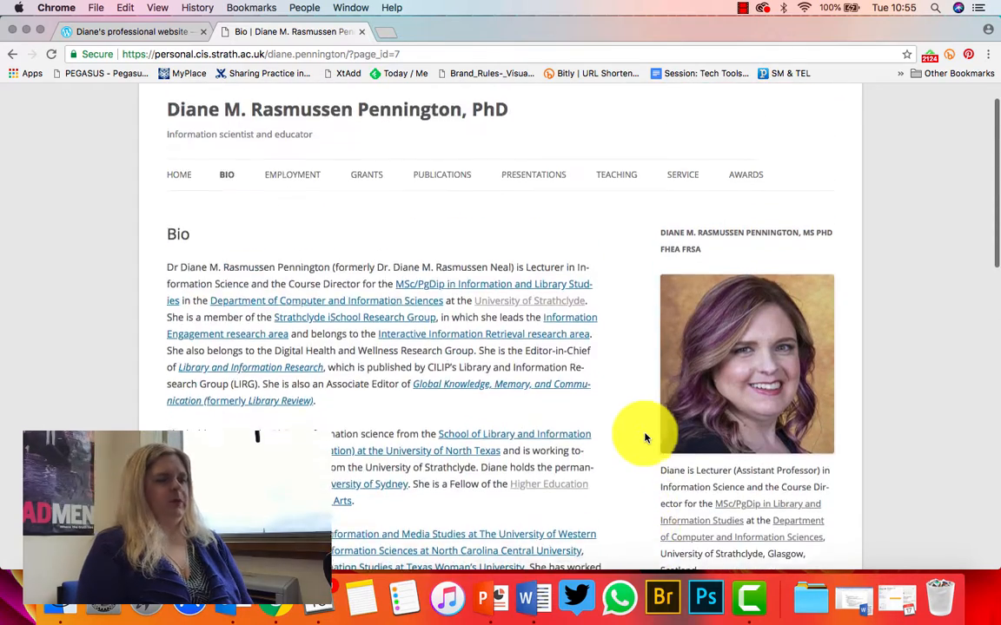